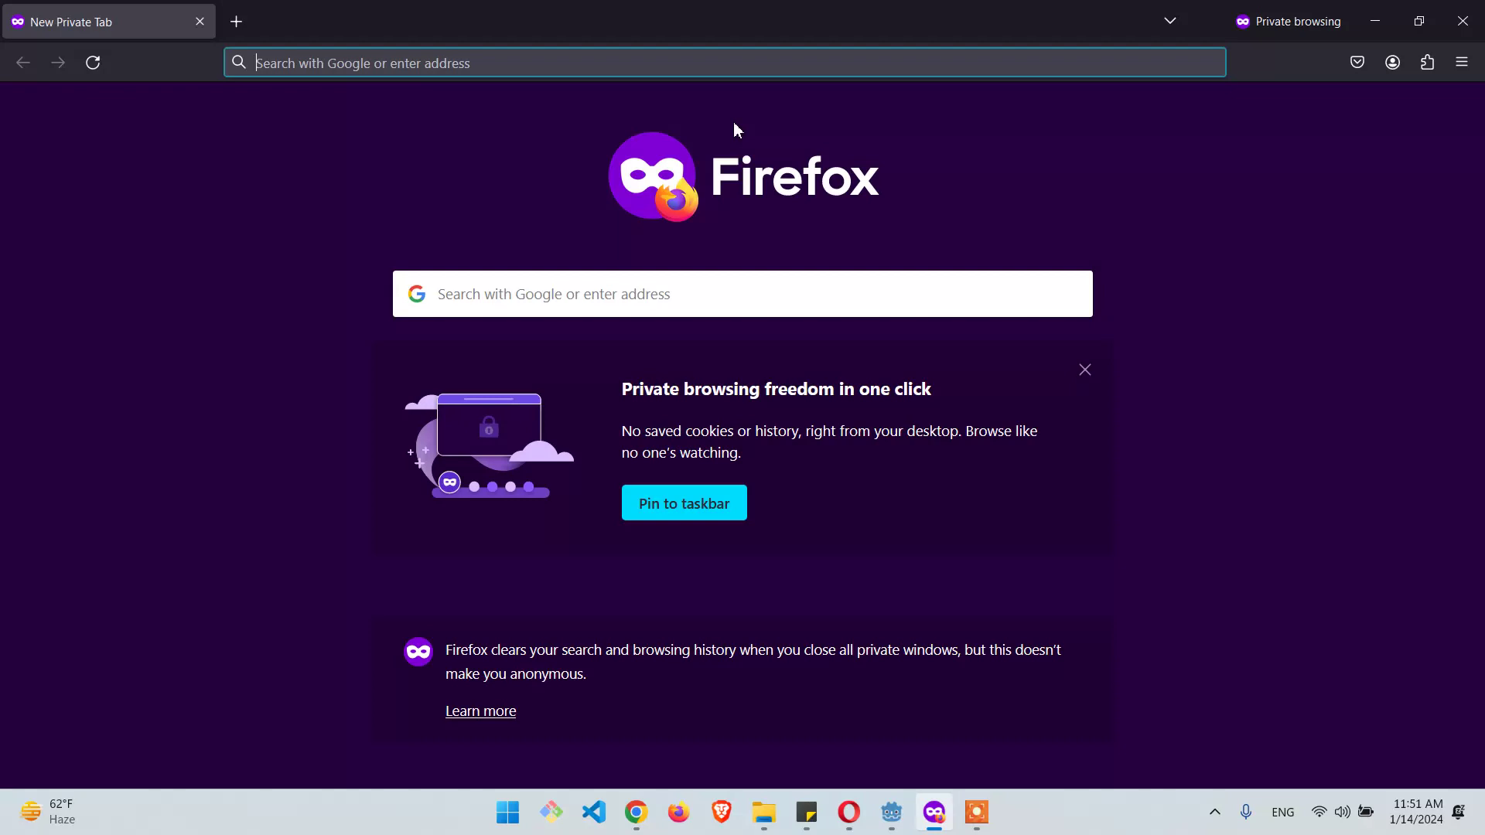
Step: Search the web for "godot"
{"action": "left_click", "coordinate": [570, 56]}
{"action": "type", "text": "godot"}
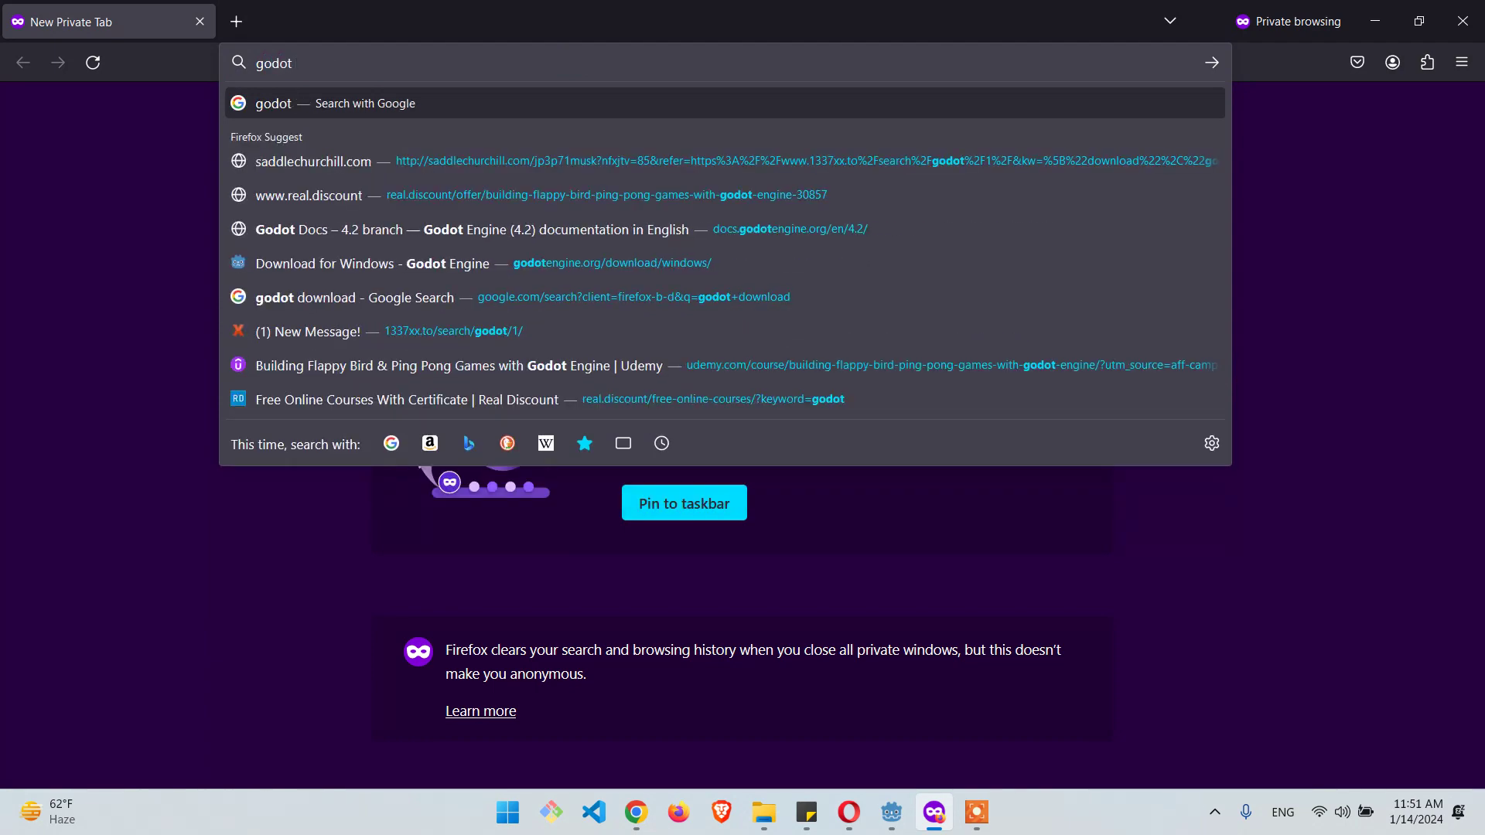
{"action": "key", "text": "Return"}
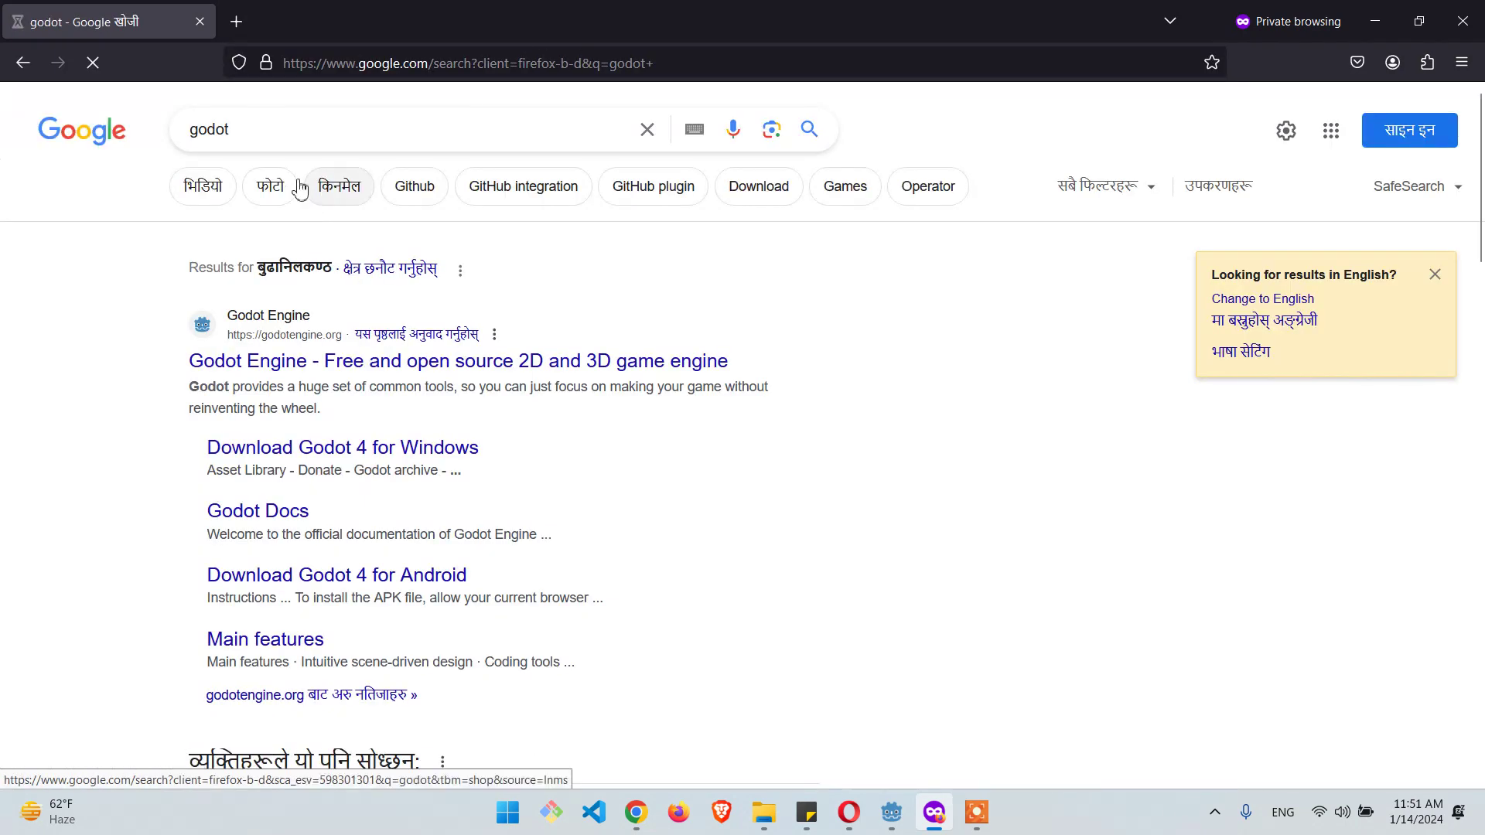
Step: Change the search to "godot vs unity" and read the answer to "Is Godot better then Unity?"
{"action": "left_click", "coordinate": [292, 131]}
{"action": "type", "text": "vs u"}
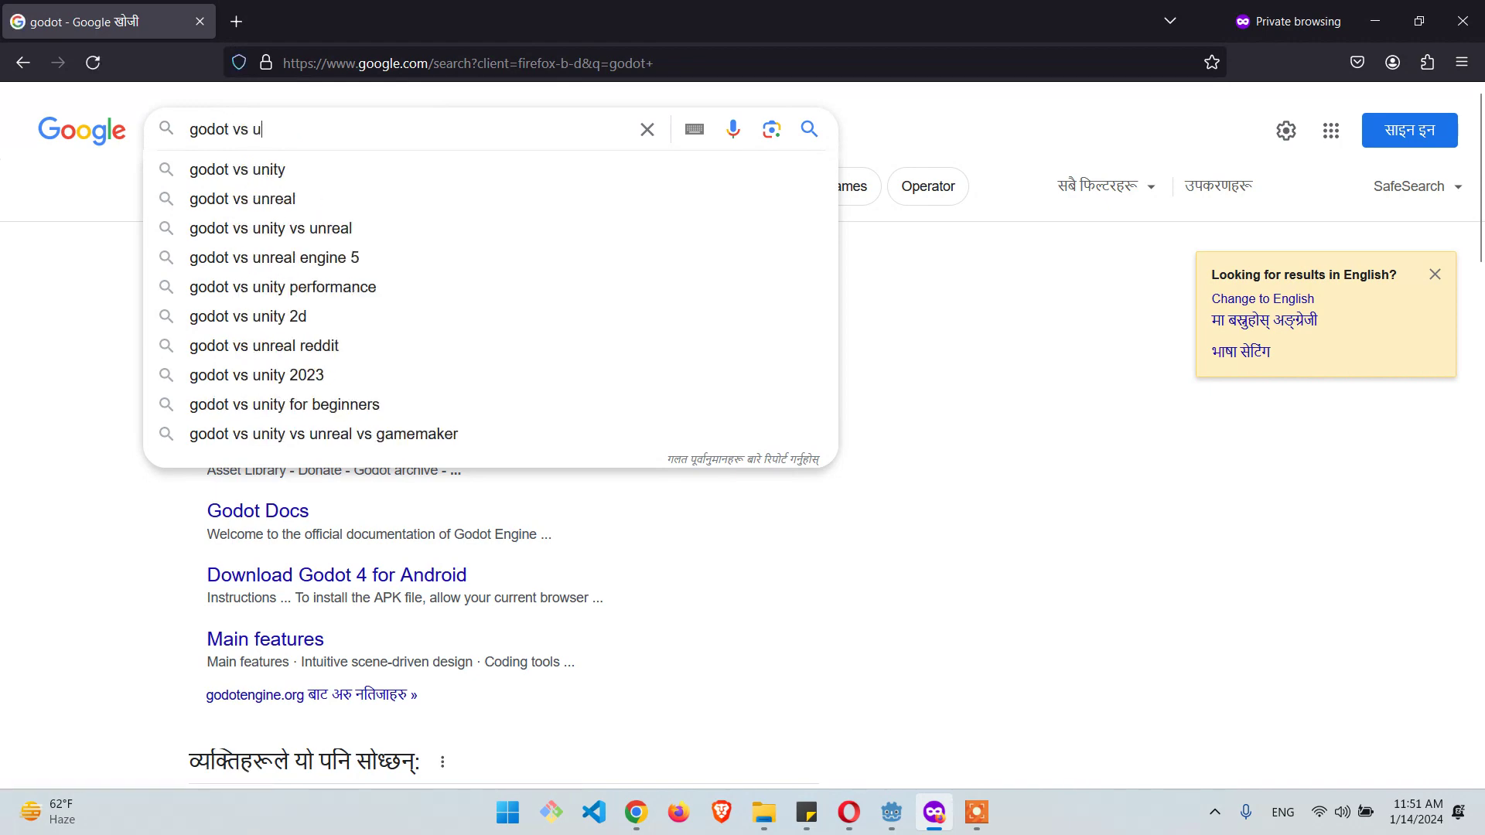
{"action": "type", "text": "nity"}
{"action": "key", "text": "Return"}
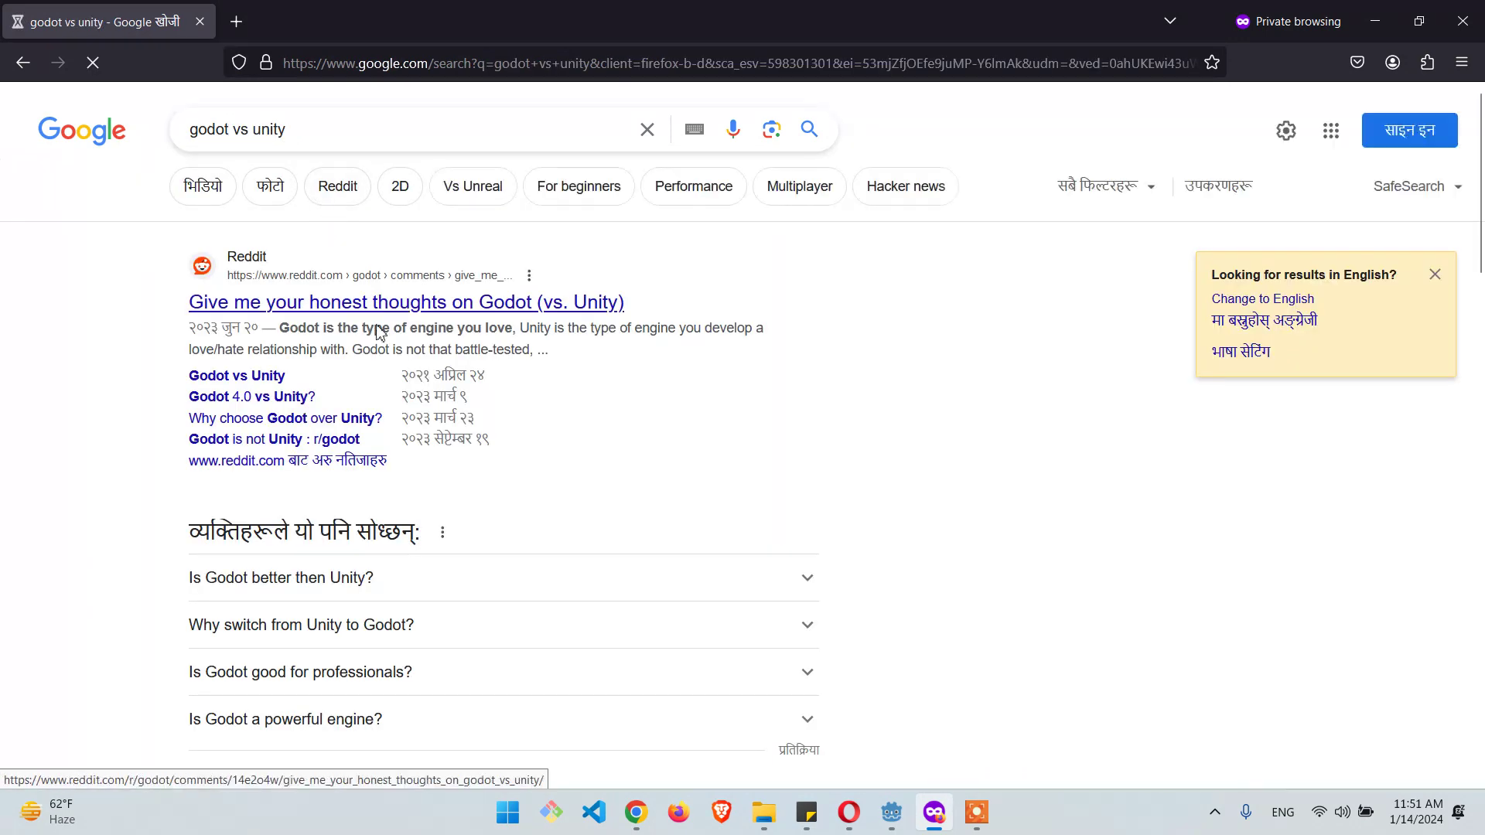
{"action": "scroll", "coordinate": [355, 417], "scroll_direction": "down", "scroll_amount": 3}
{"action": "left_click", "coordinate": [374, 374]}
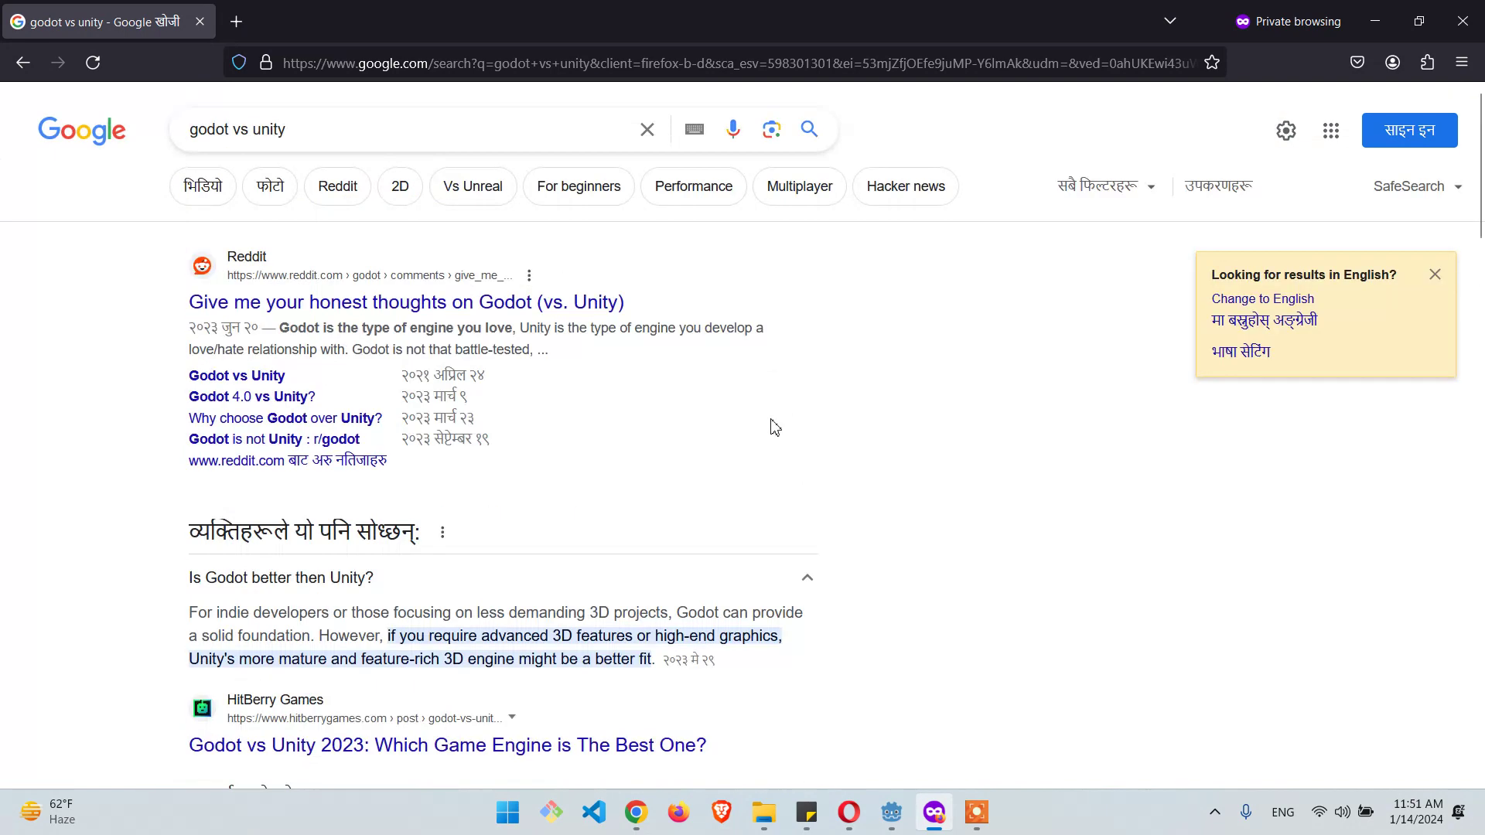
{"action": "scroll", "coordinate": [777, 402], "scroll_direction": "up", "scroll_amount": 3}
Step: Replace the search query with "godot download" and run the search
{"action": "left_click_drag", "start_coordinate": [351, 135], "coordinate": [186, 133]}
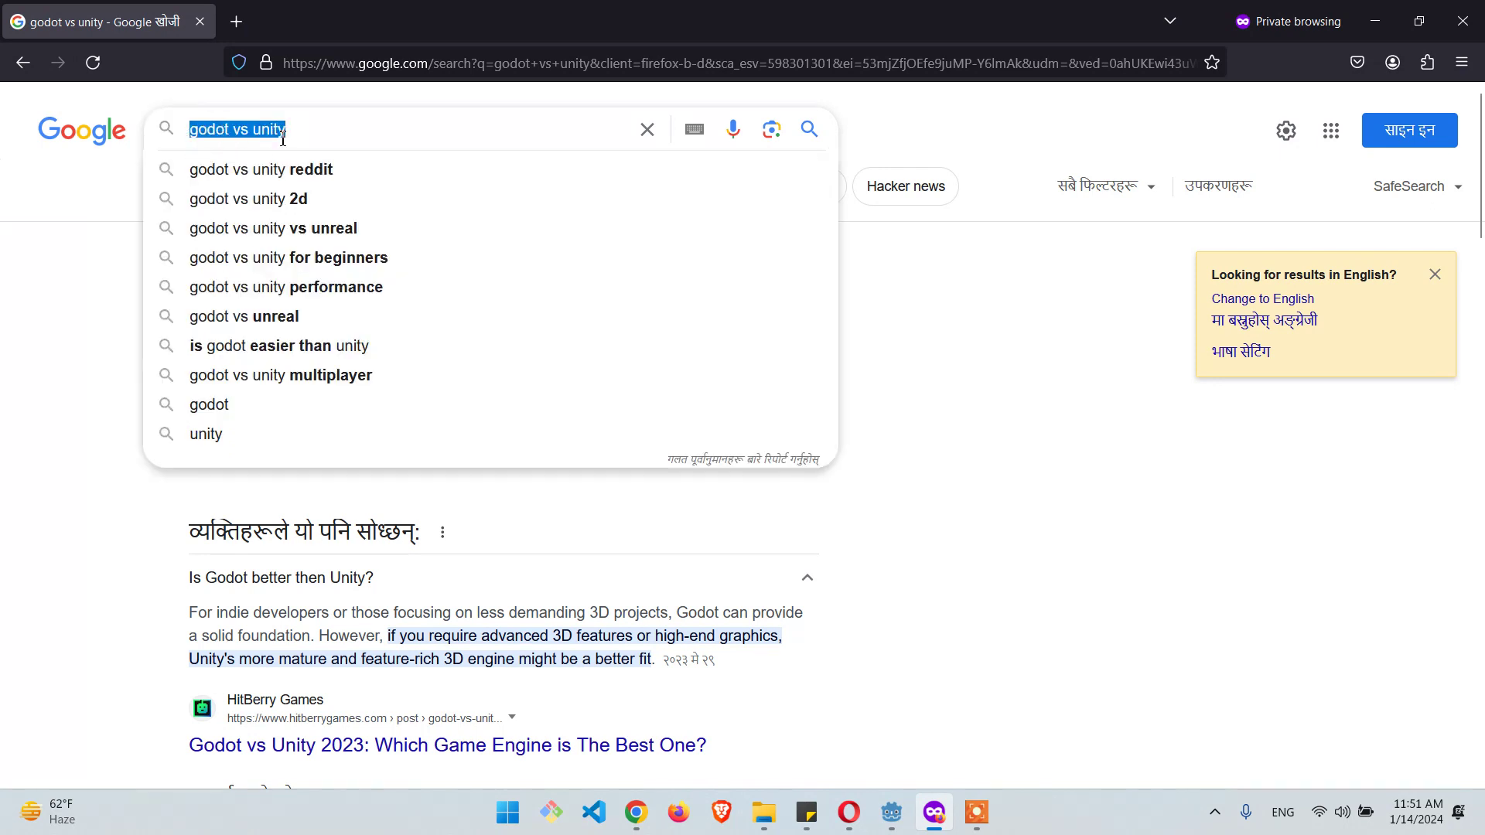
{"action": "key", "text": "BackSpace"}
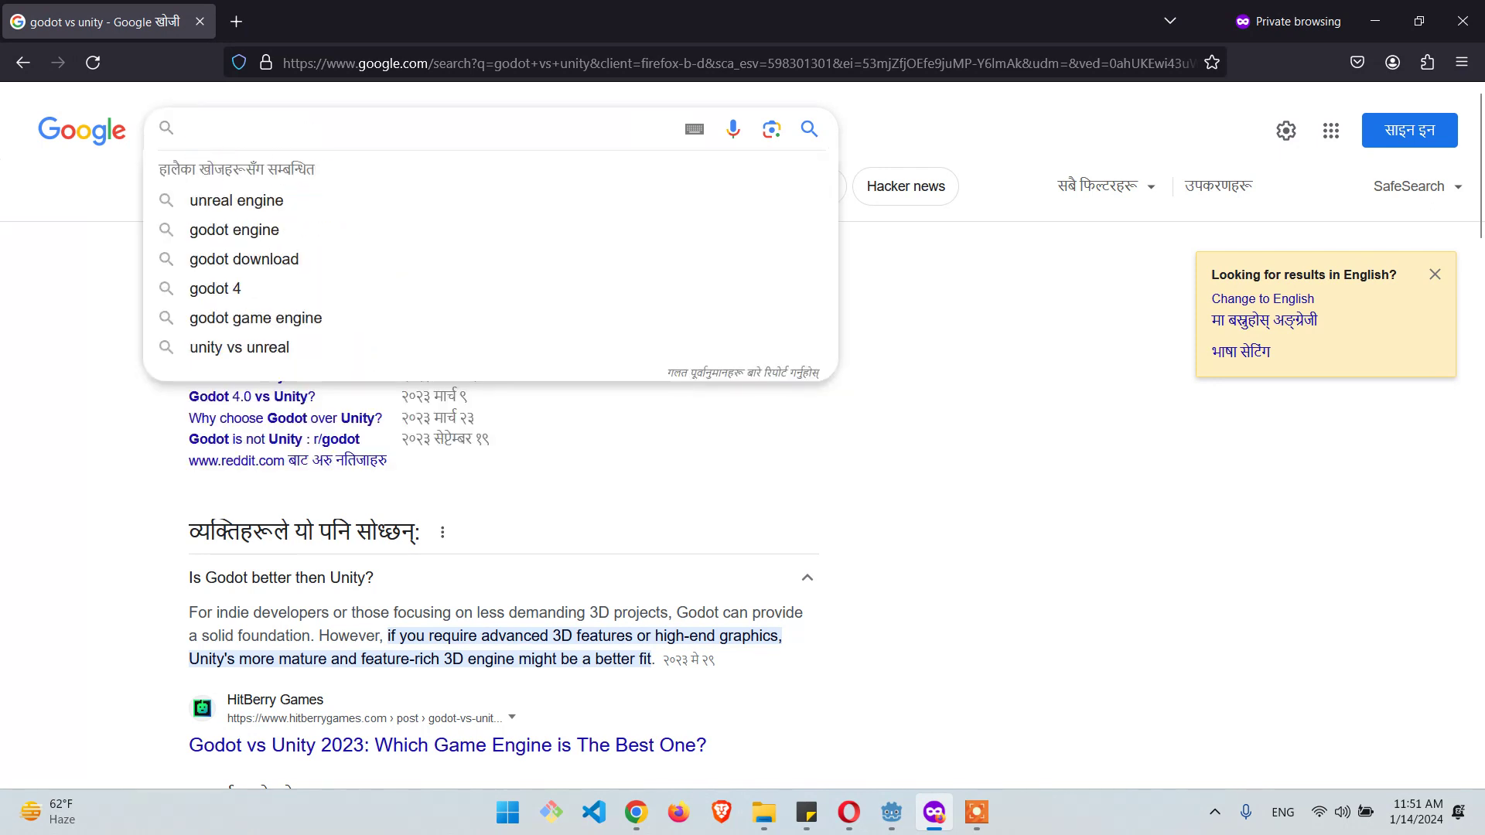
{"action": "type", "text": "godot"}
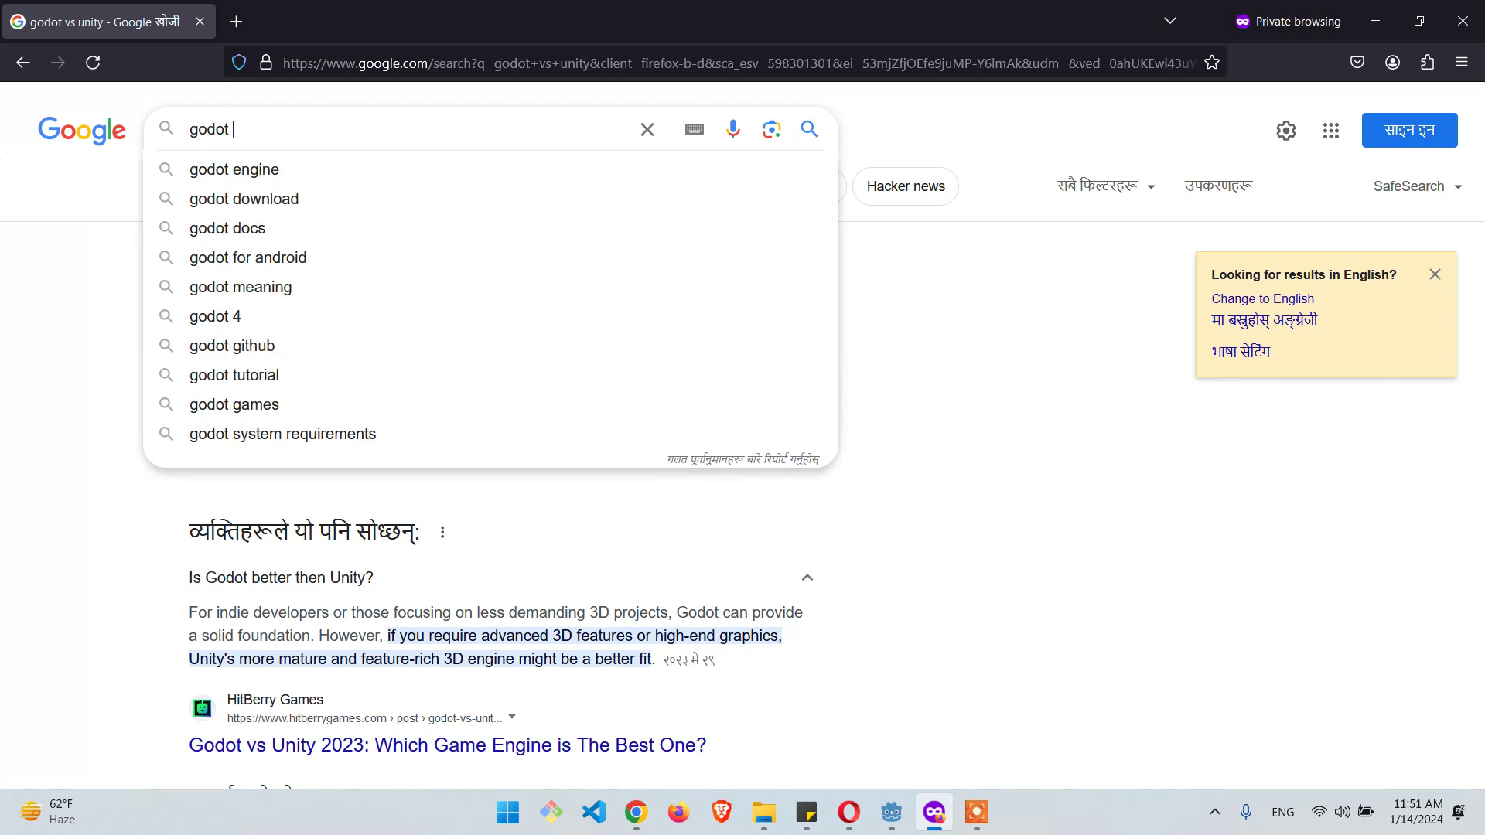
{"action": "key", "text": "Down"}
{"action": "key", "text": "Down"}
{"action": "key", "text": "Return"}
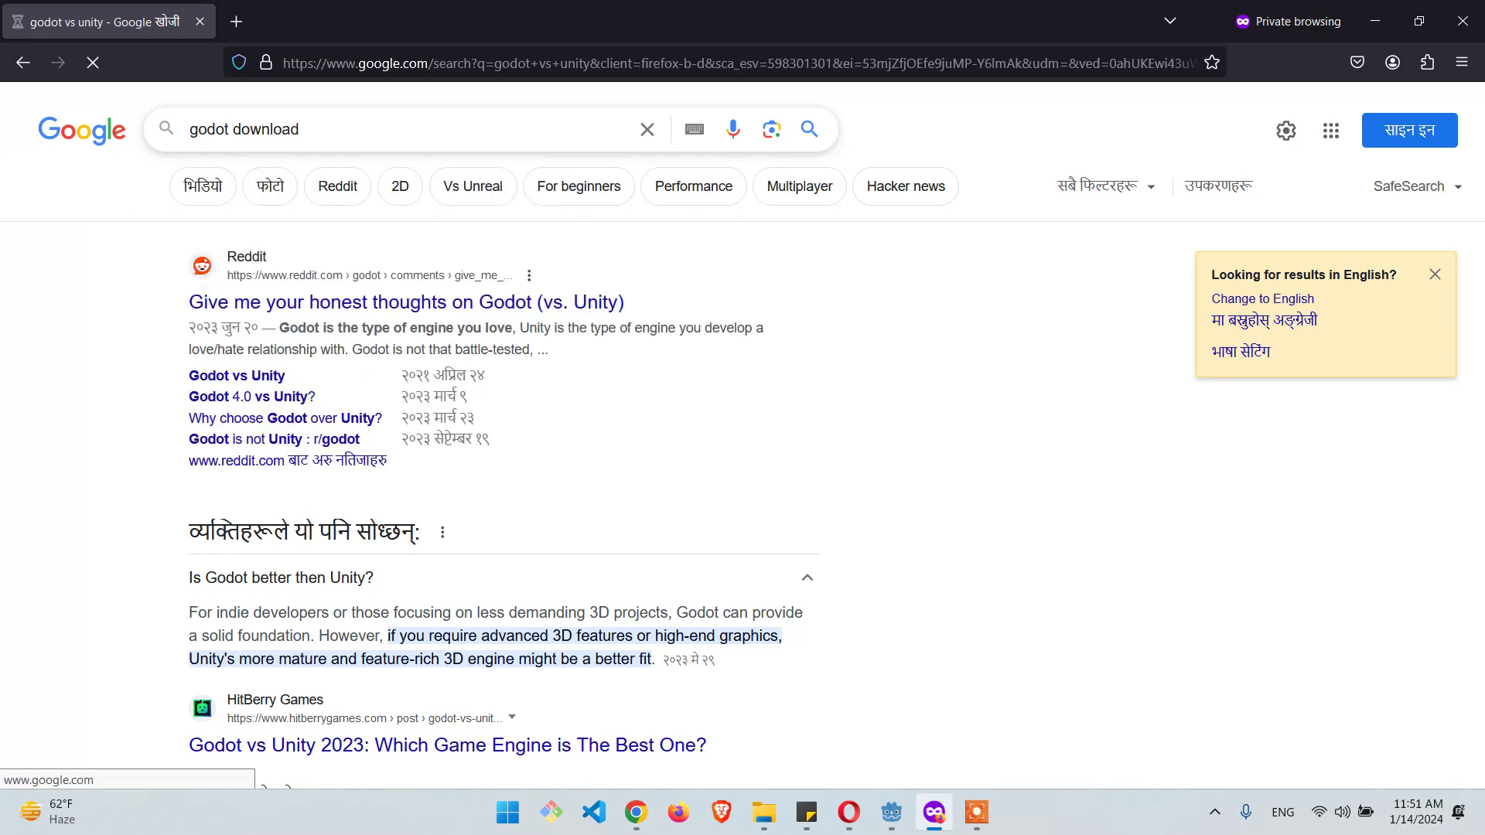
Step: Open the Godot 4 for Windows download page on godotengine.org and review its download options
{"action": "left_click", "coordinate": [410, 300]}
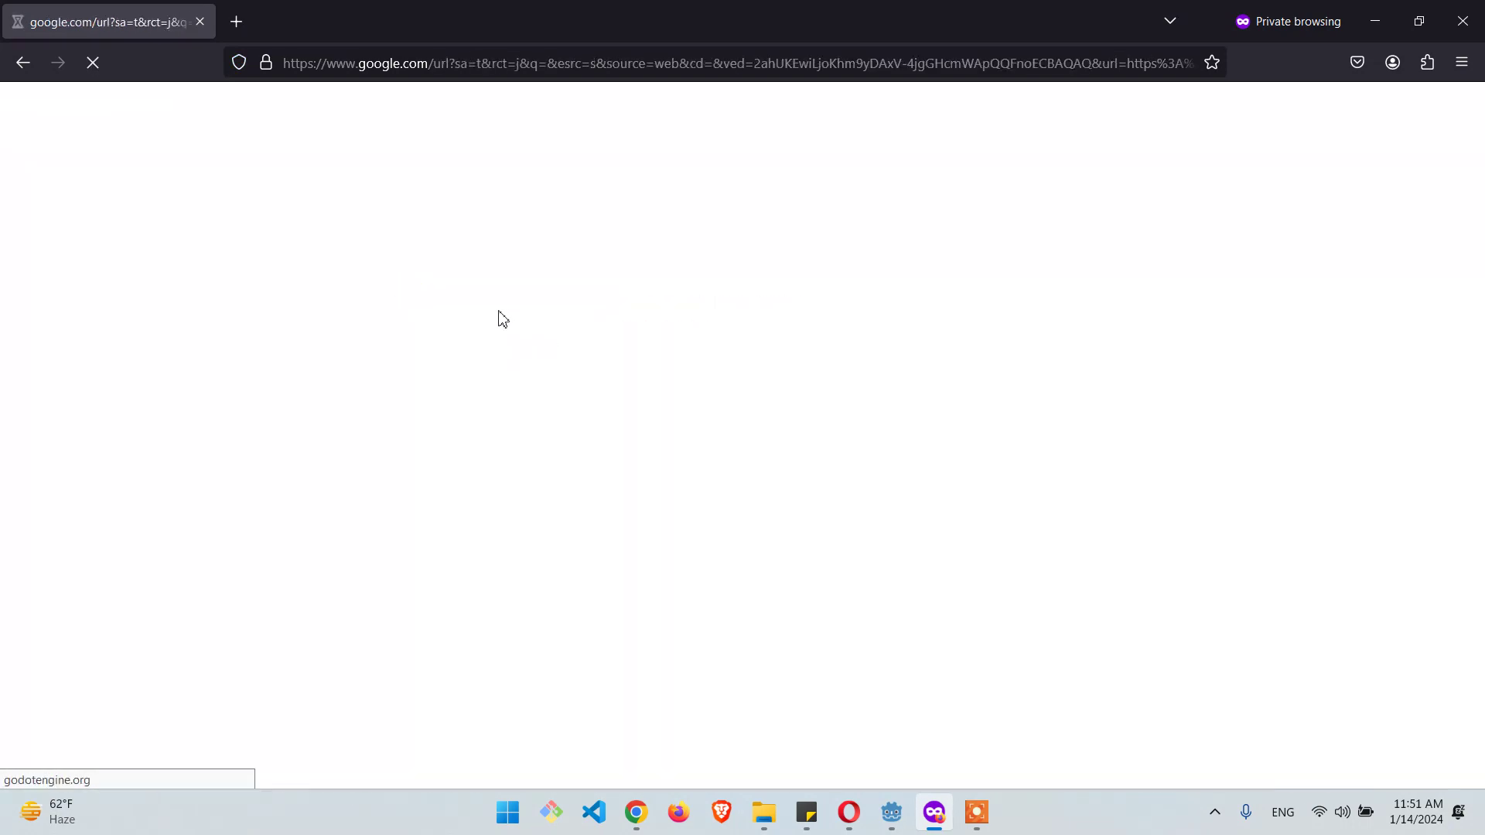
{"action": "scroll", "coordinate": [707, 350], "scroll_direction": "down", "scroll_amount": 3}
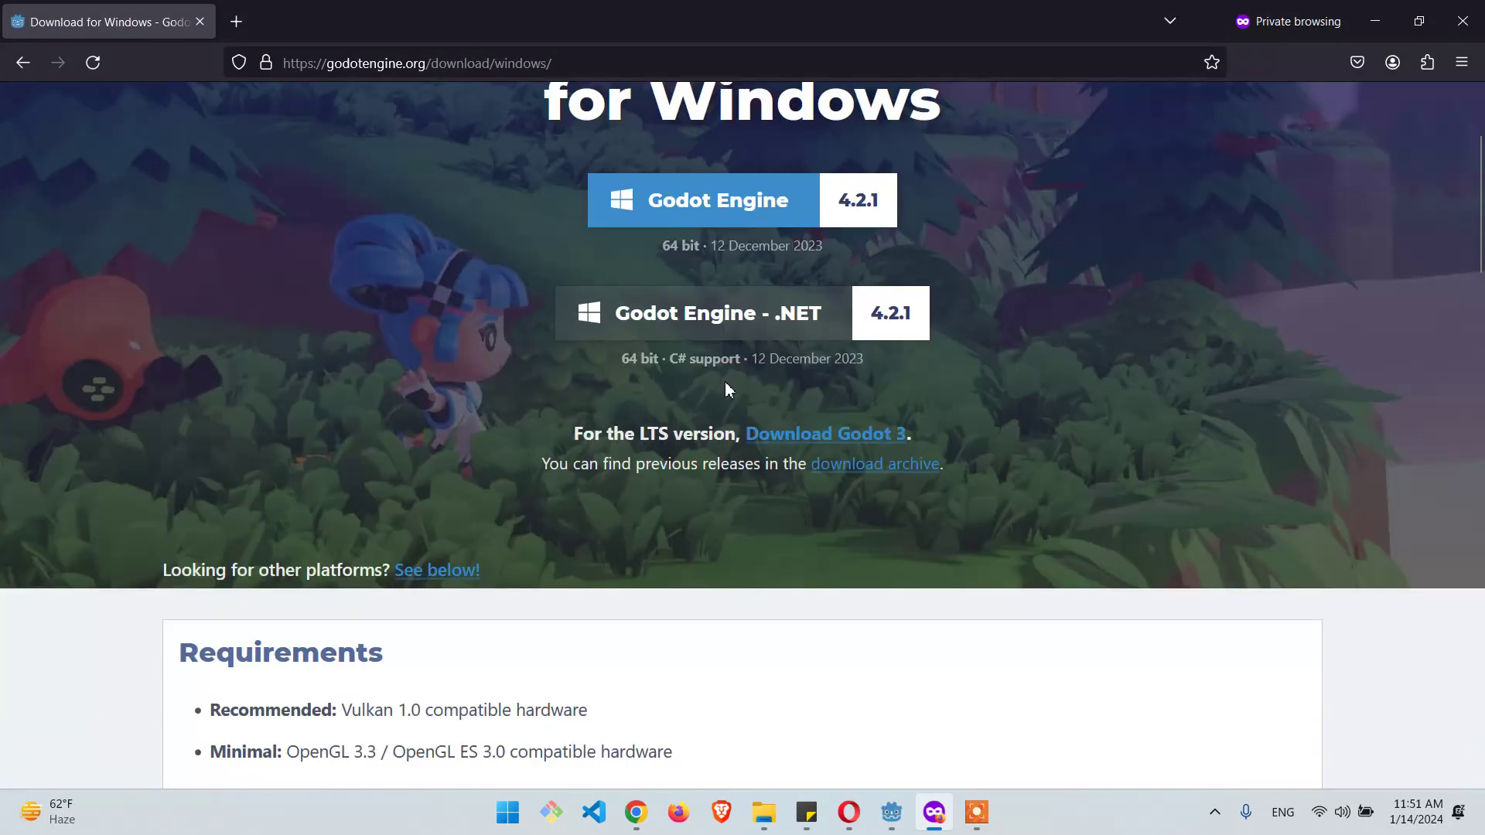
{"action": "scroll", "coordinate": [756, 308], "scroll_direction": "up", "scroll_amount": 2}
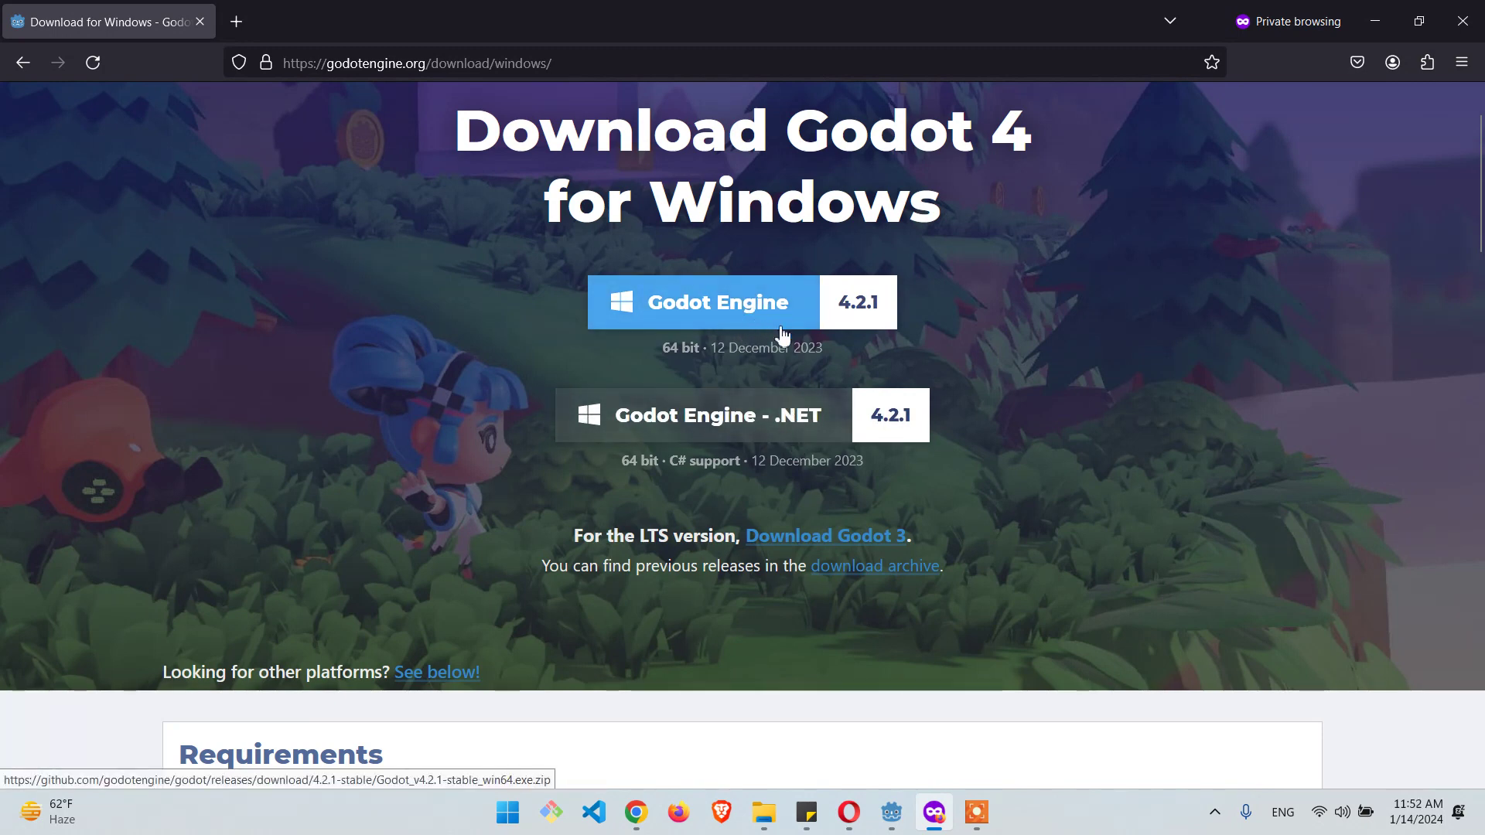
Step: Switch to Godot Engine and look through the 3D, 2D, Script and AssetLib workspaces
{"action": "left_click", "coordinate": [891, 812]}
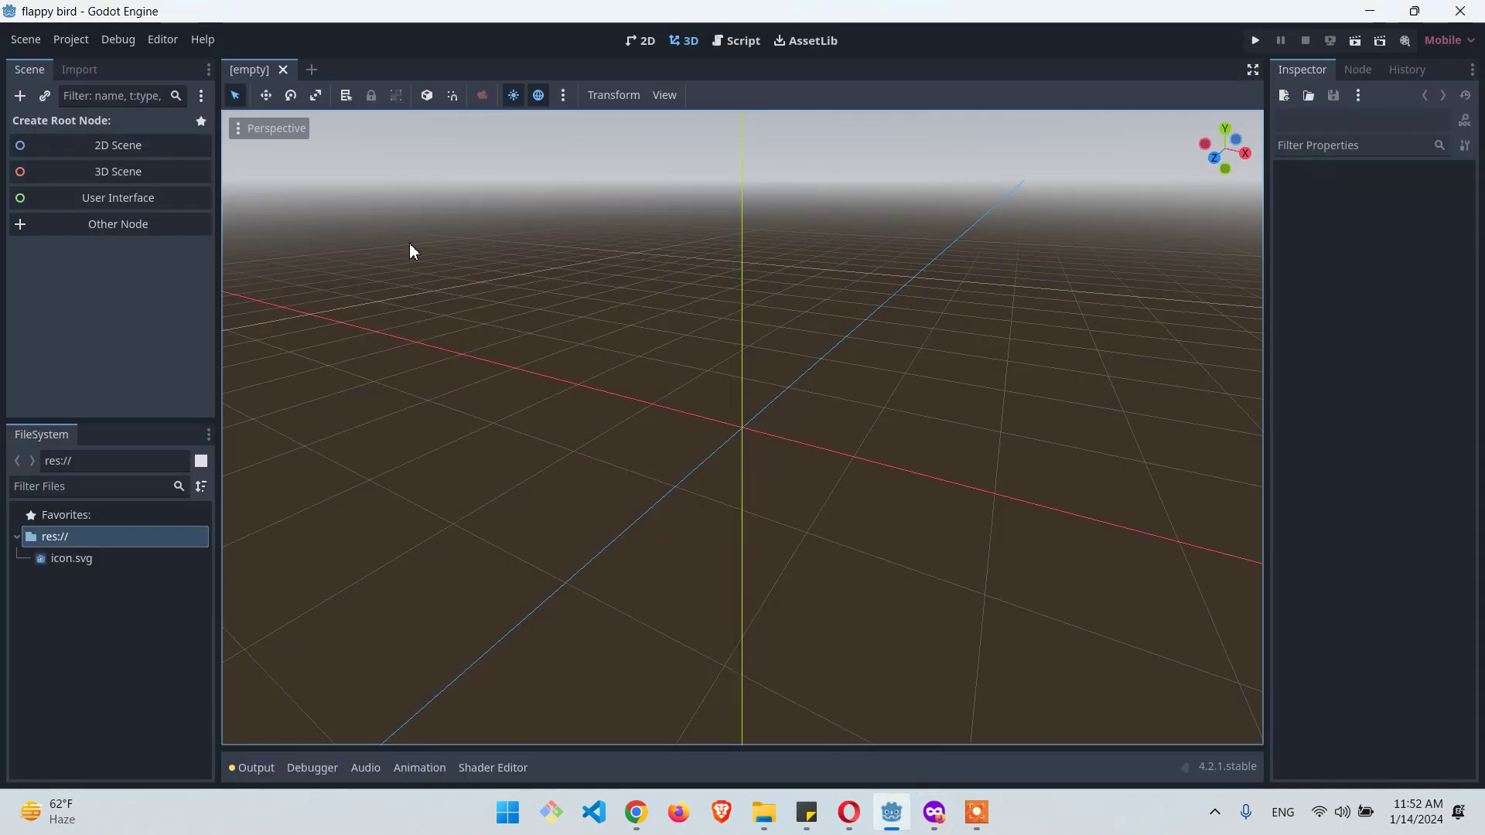
{"action": "scroll", "coordinate": [462, 309], "scroll_direction": "down", "scroll_amount": 6}
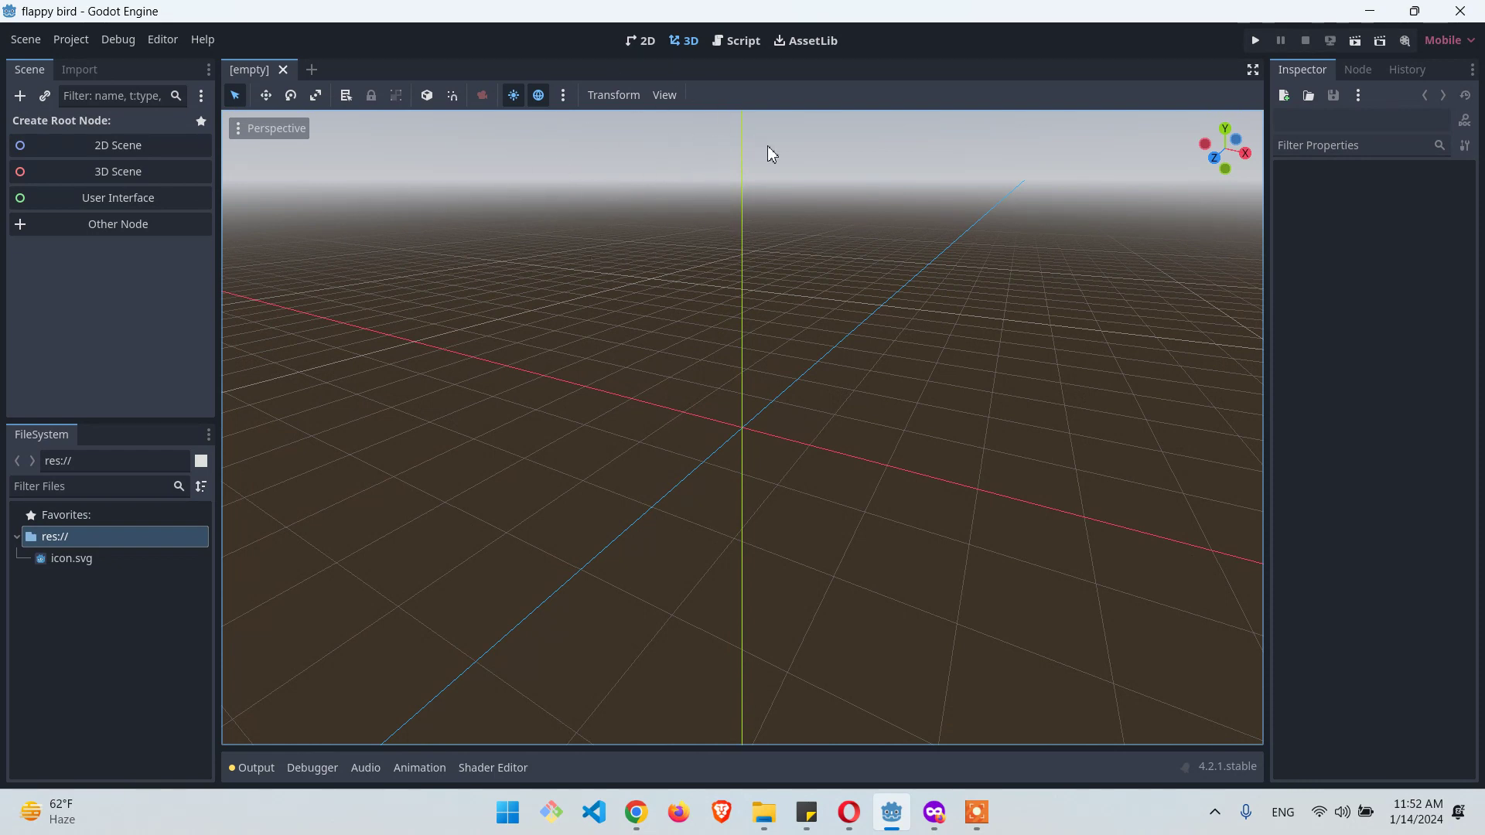
{"action": "left_click", "coordinate": [641, 41]}
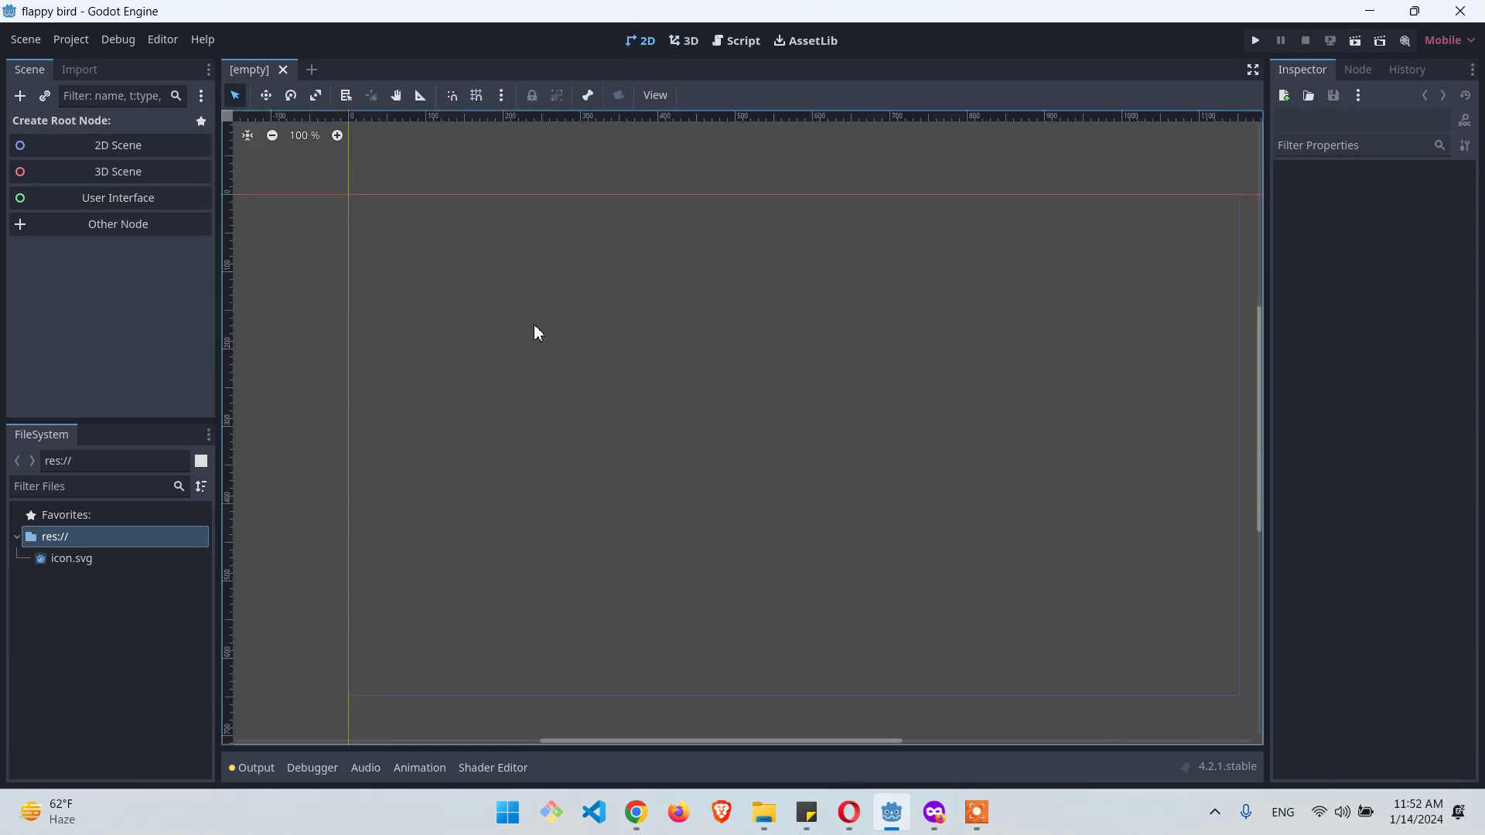
{"action": "left_click", "coordinate": [685, 42]}
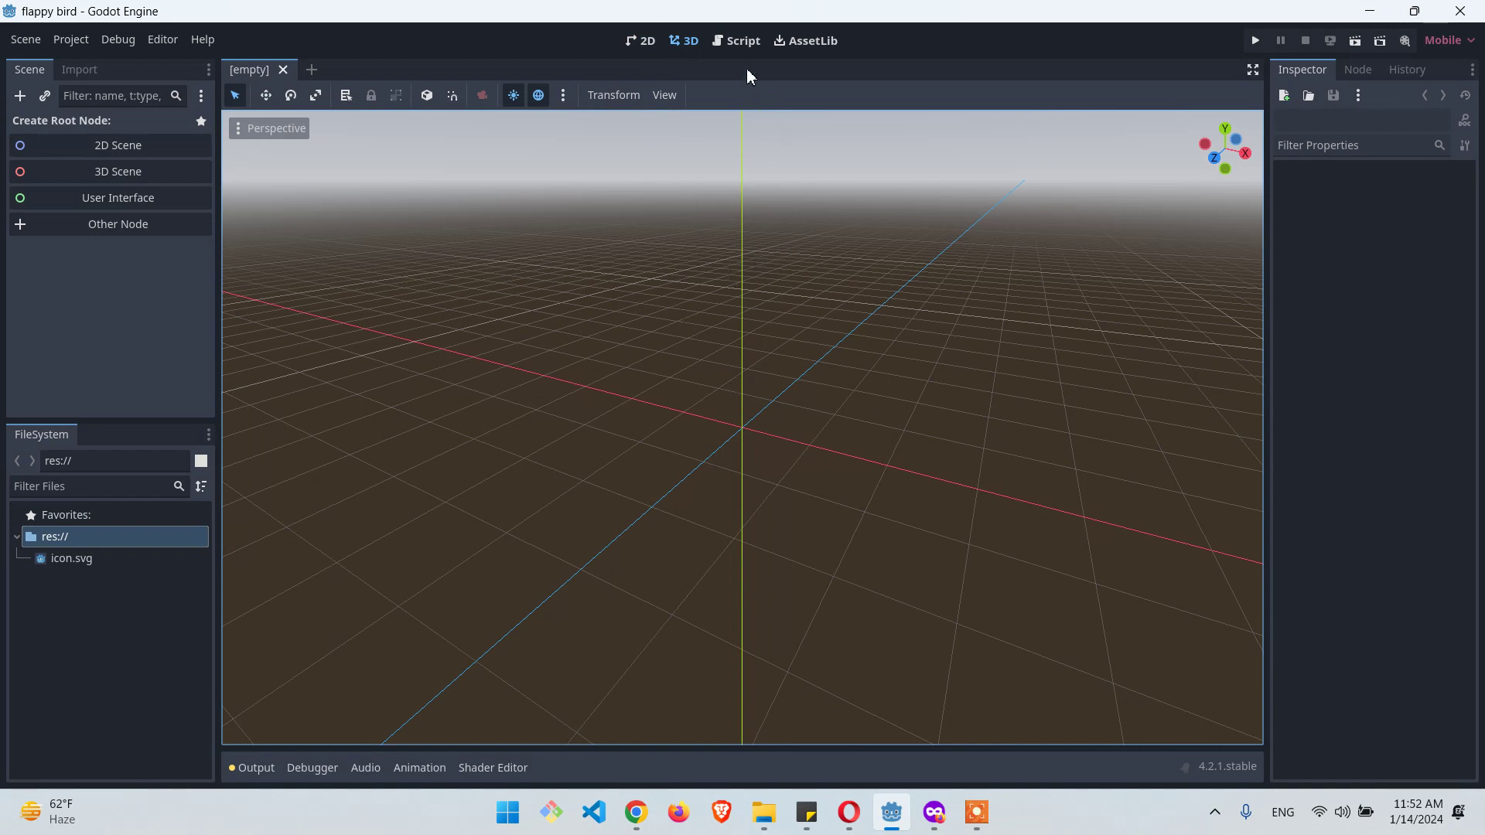
{"action": "left_click", "coordinate": [736, 43]}
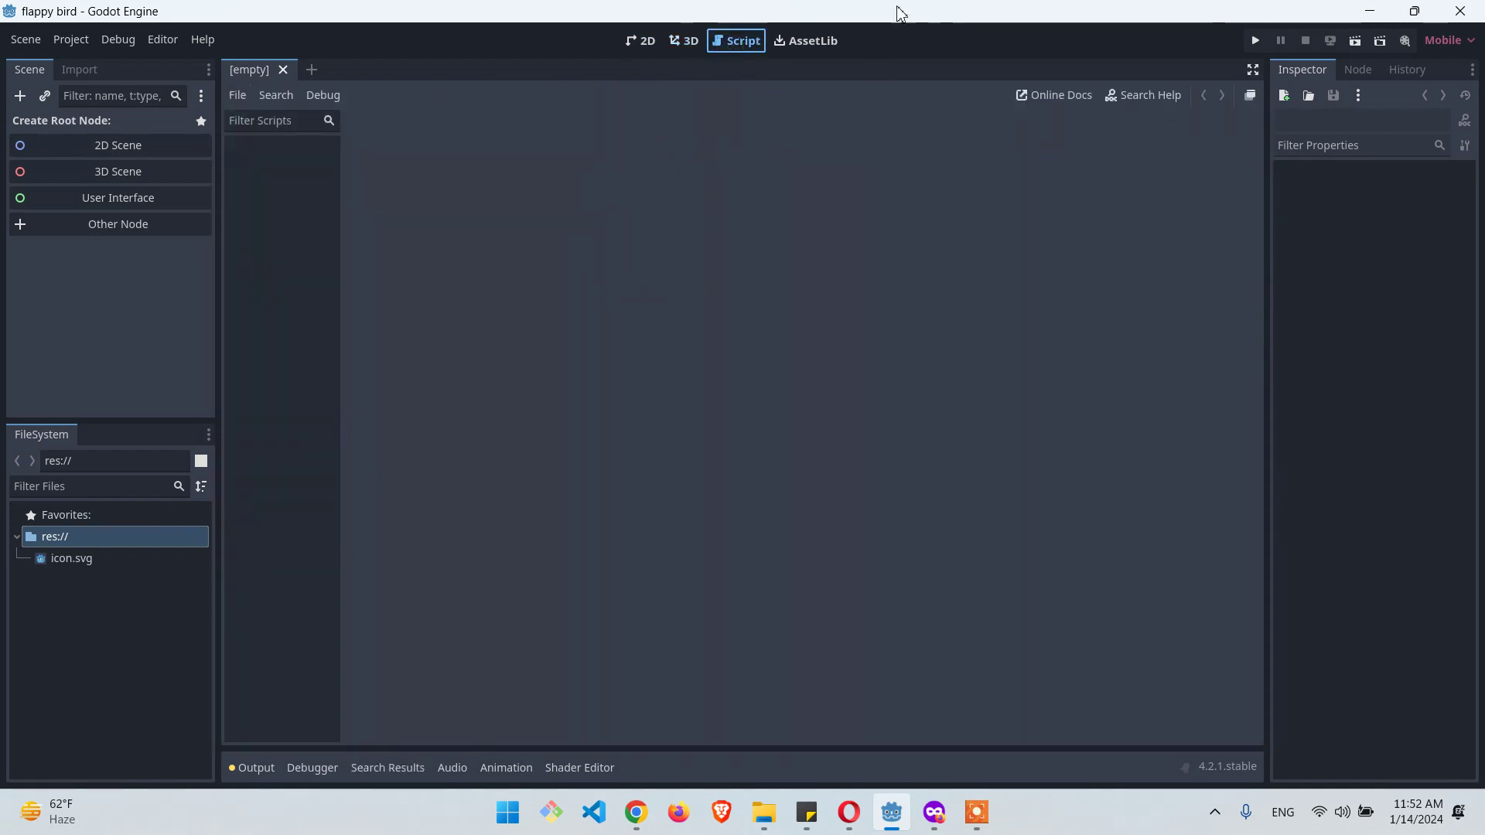
{"action": "left_click", "coordinate": [812, 43]}
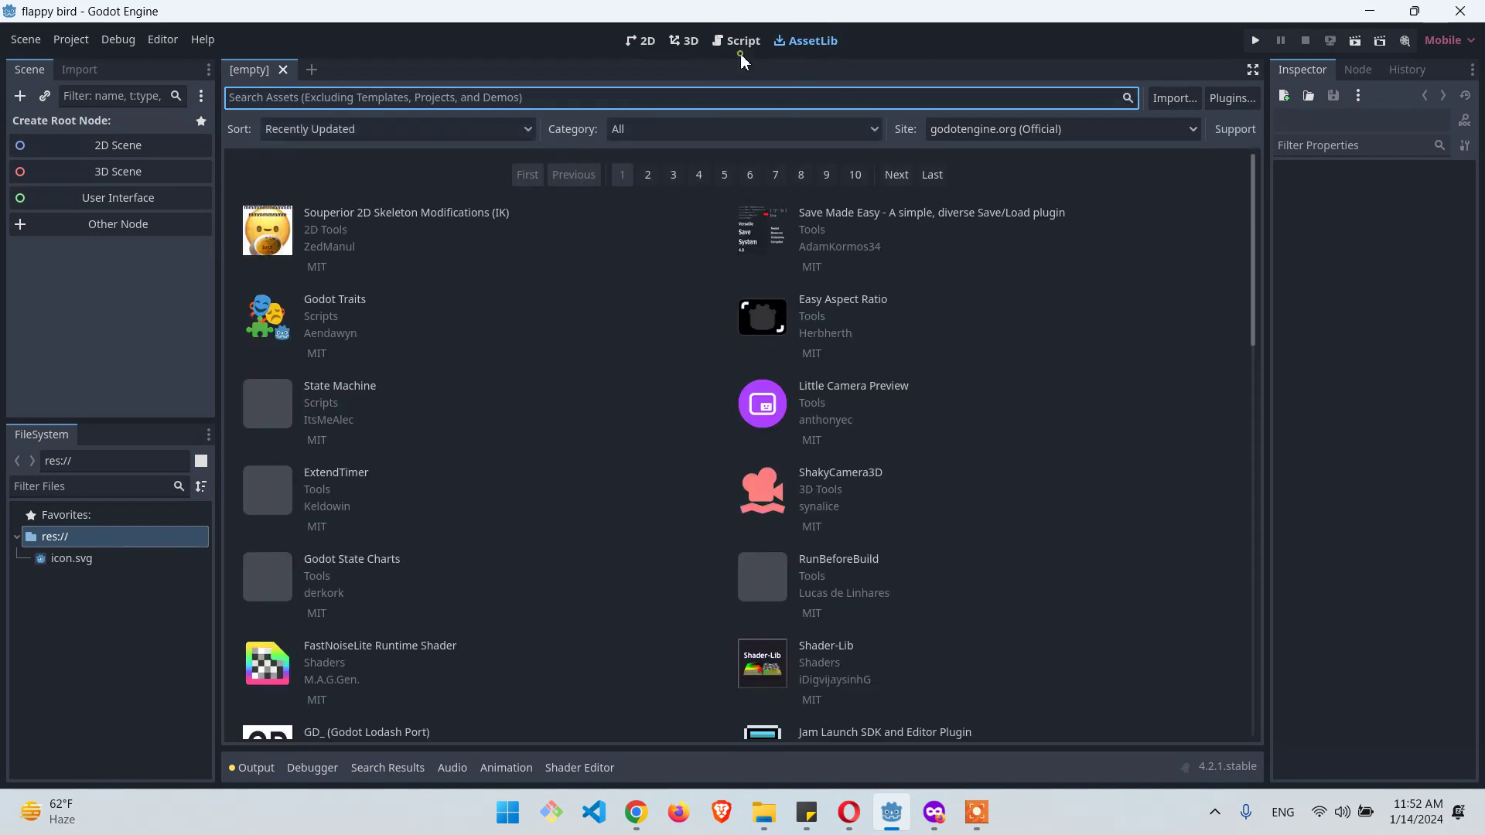
Step: Show the 3D workspace again, and return to the 2D workspace with the whole viewport frame in view
{"action": "left_click", "coordinate": [686, 44]}
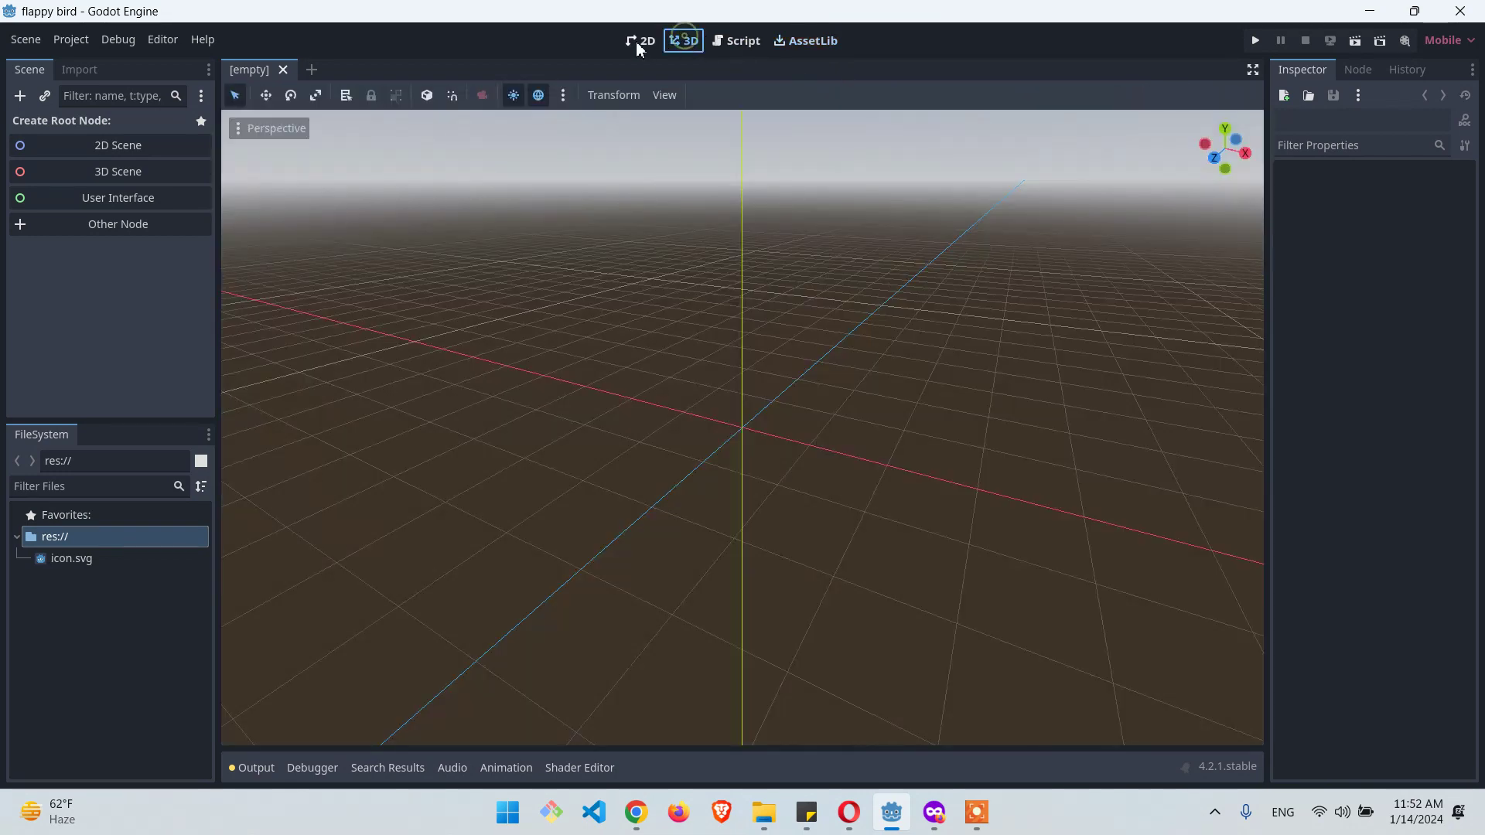
{"action": "left_click", "coordinate": [636, 41]}
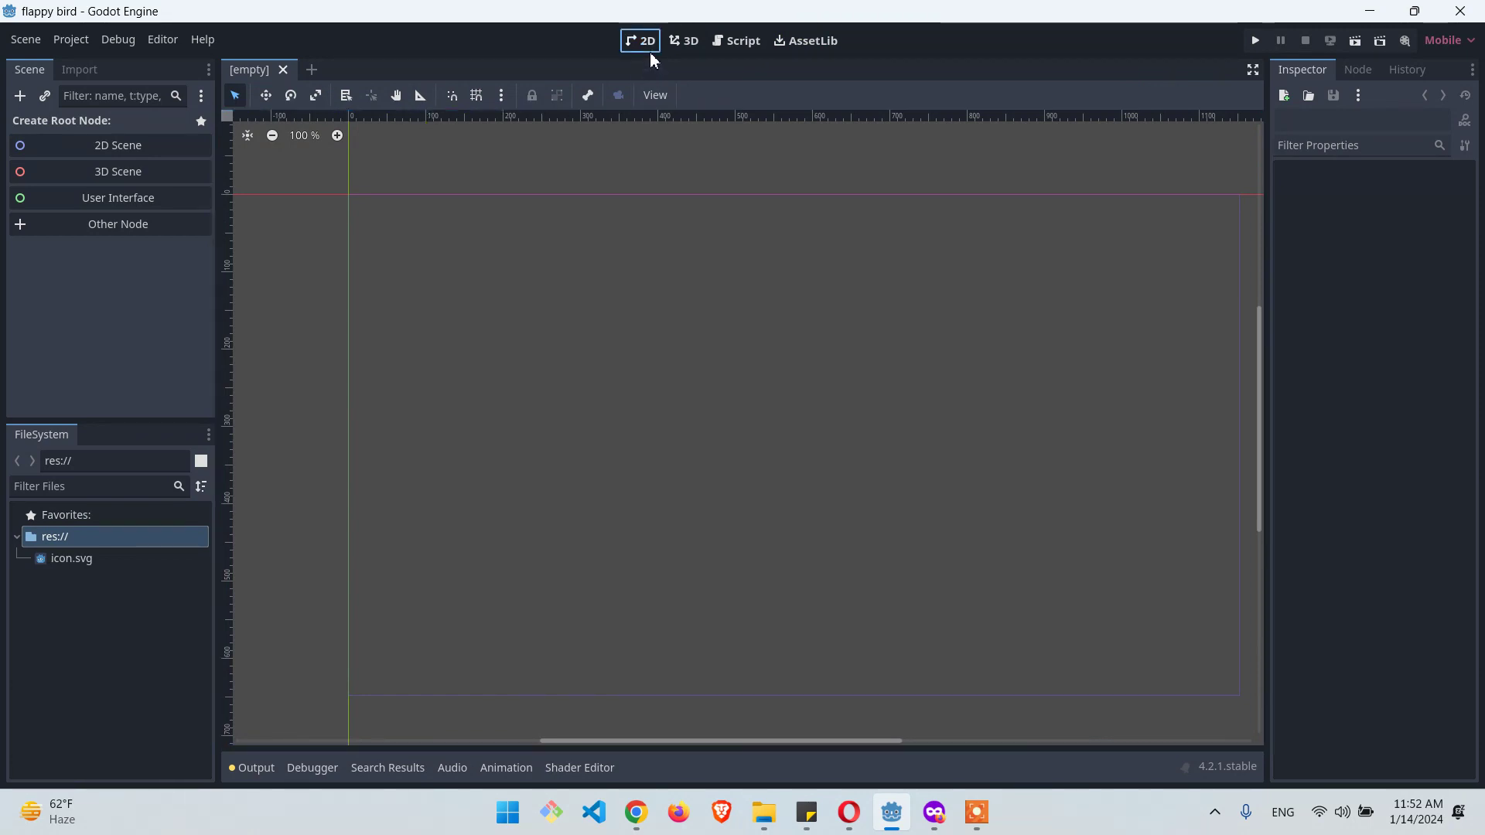
{"action": "scroll", "coordinate": [664, 332], "scroll_direction": "down", "scroll_amount": 2}
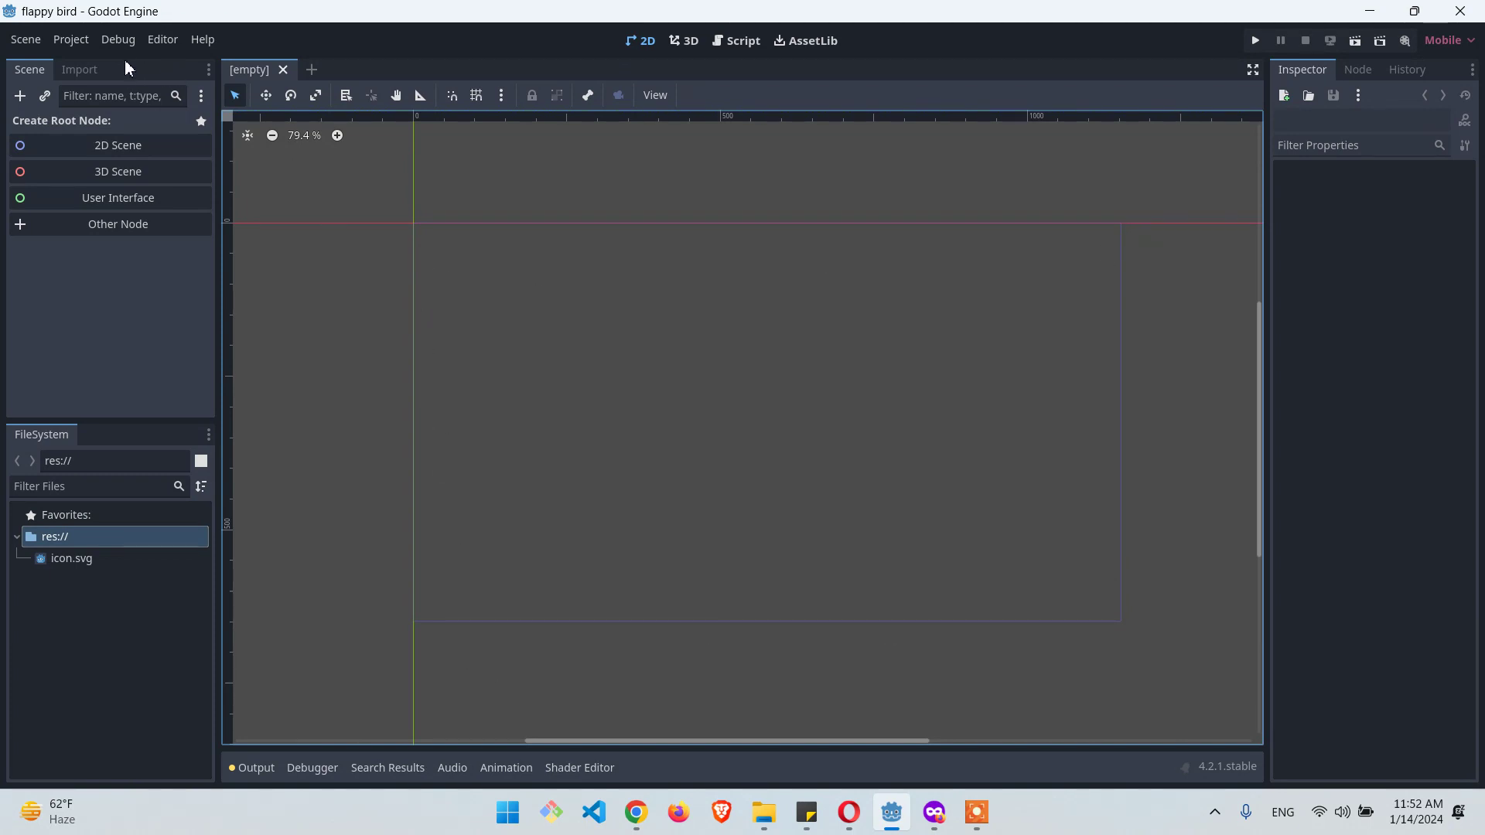
Step: Open the flappy bird project's Display Window settings and inspect the viewport width and height
{"action": "left_click", "coordinate": [82, 42]}
{"action": "left_click", "coordinate": [98, 64]}
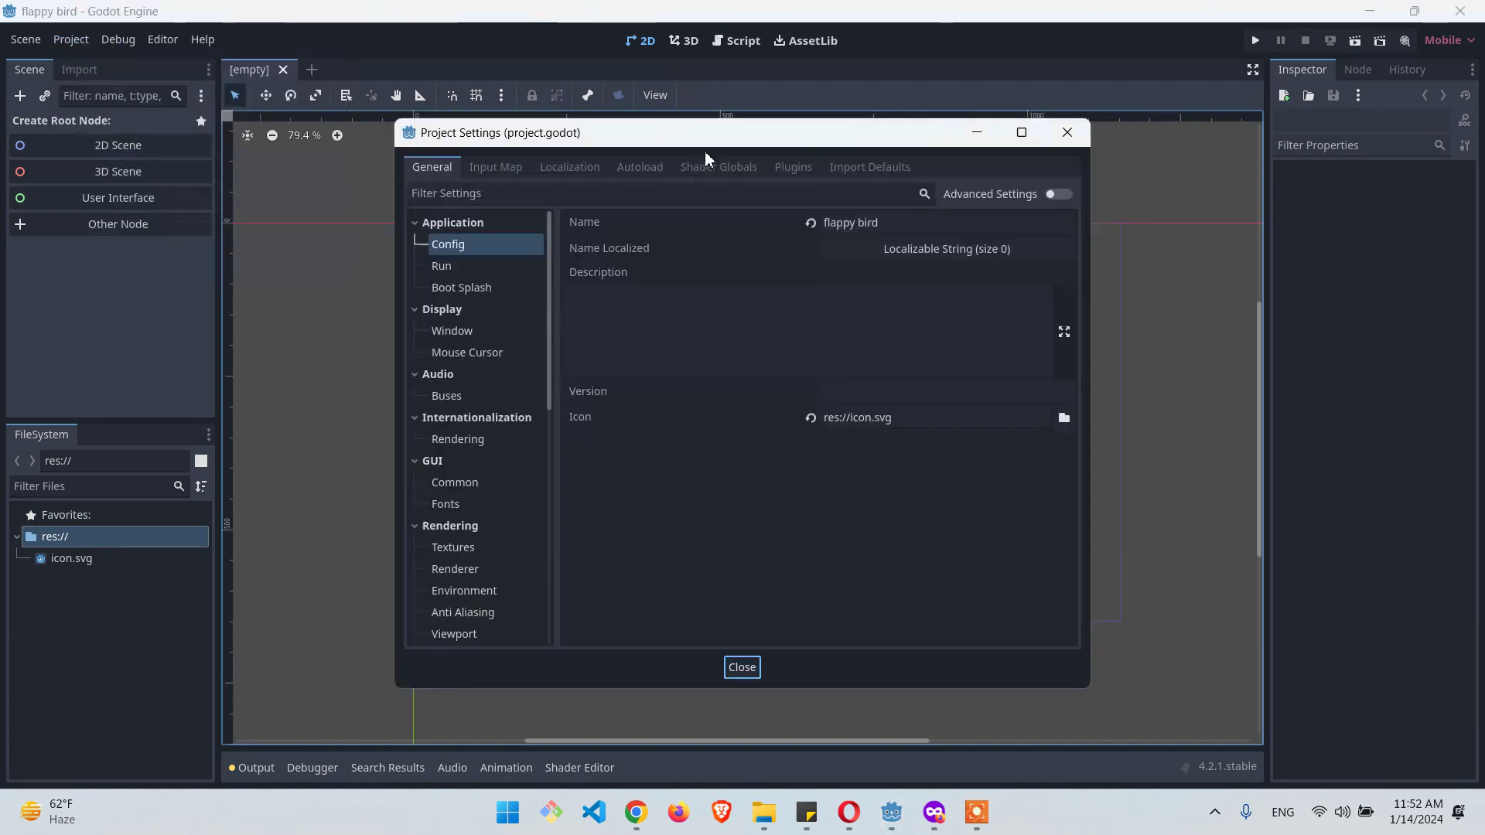
{"action": "left_click", "coordinate": [452, 333]}
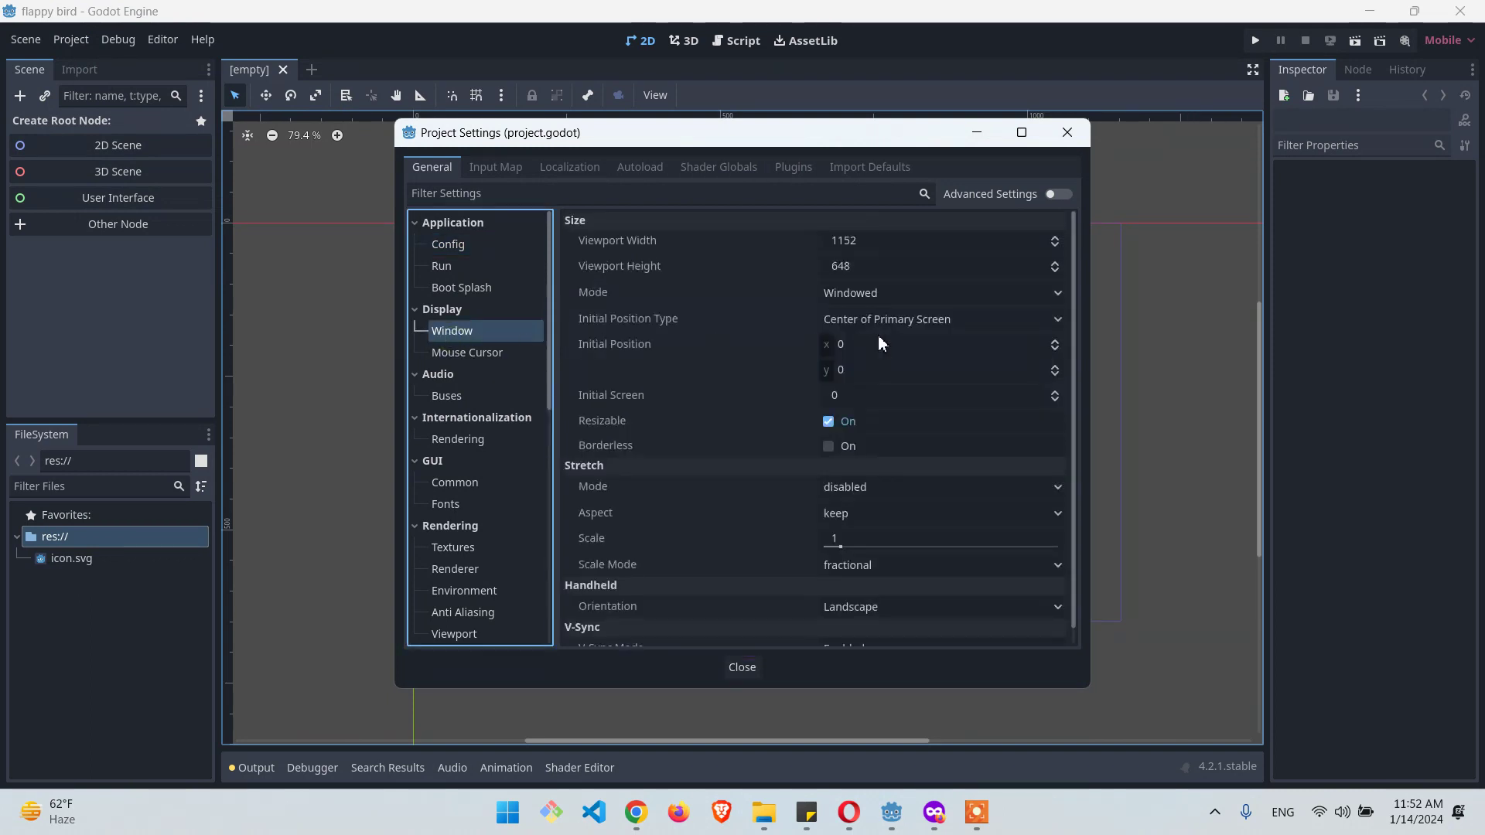
{"action": "left_click", "coordinate": [874, 249]}
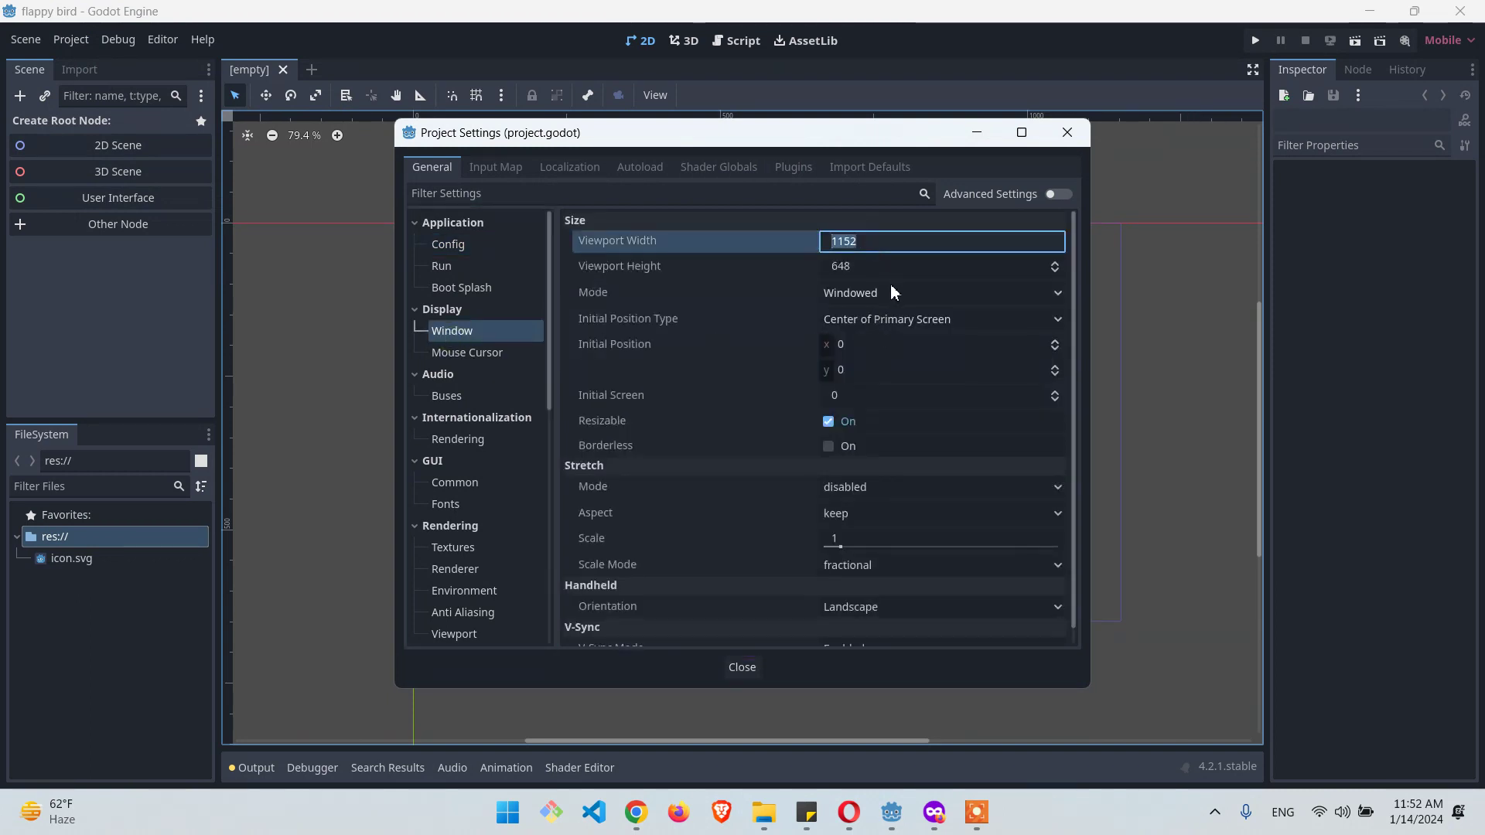
{"action": "left_click", "coordinate": [871, 267]}
{"action": "left_click", "coordinate": [872, 242]}
{"action": "left_click", "coordinate": [875, 266]}
Step: Check which options the window's Stretch Mode offers without changing the mode
{"action": "scroll", "coordinate": [911, 485], "scroll_direction": "down", "scroll_amount": 1}
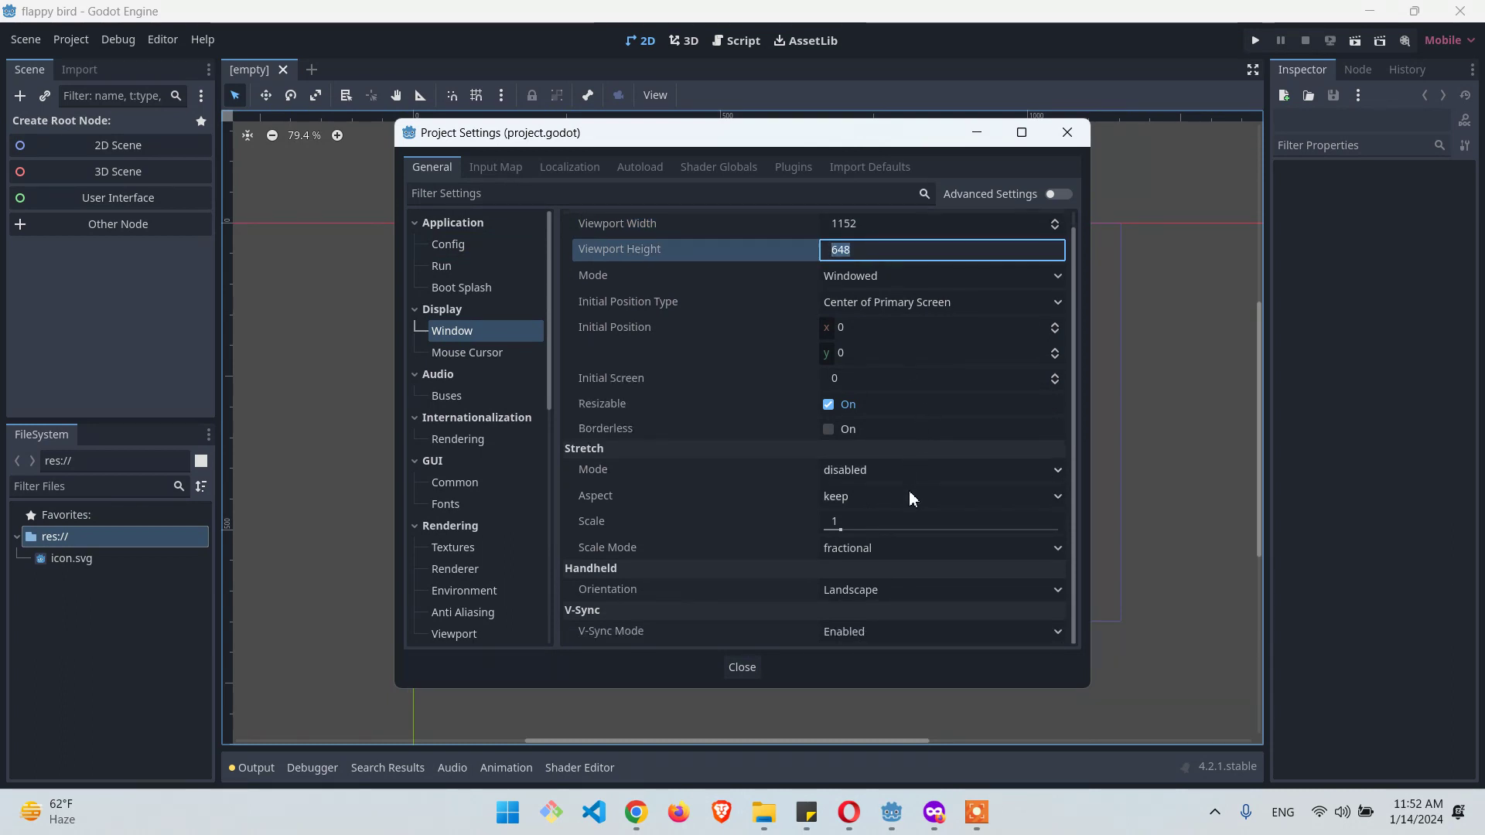
{"action": "left_click", "coordinate": [885, 489]}
{"action": "left_click", "coordinate": [875, 474]}
{"action": "left_click", "coordinate": [874, 474]}
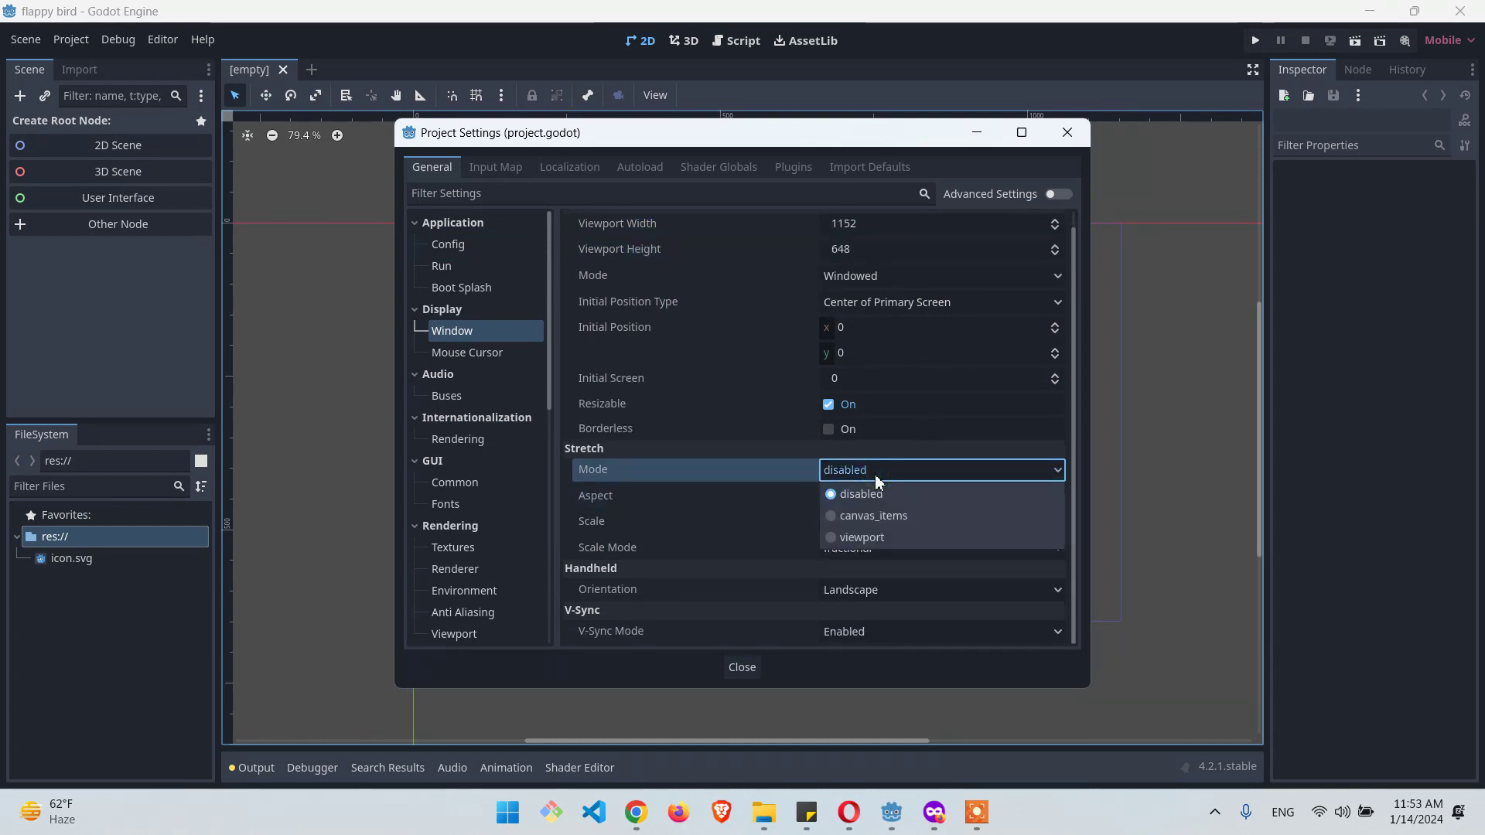
{"action": "left_click", "coordinate": [874, 474]}
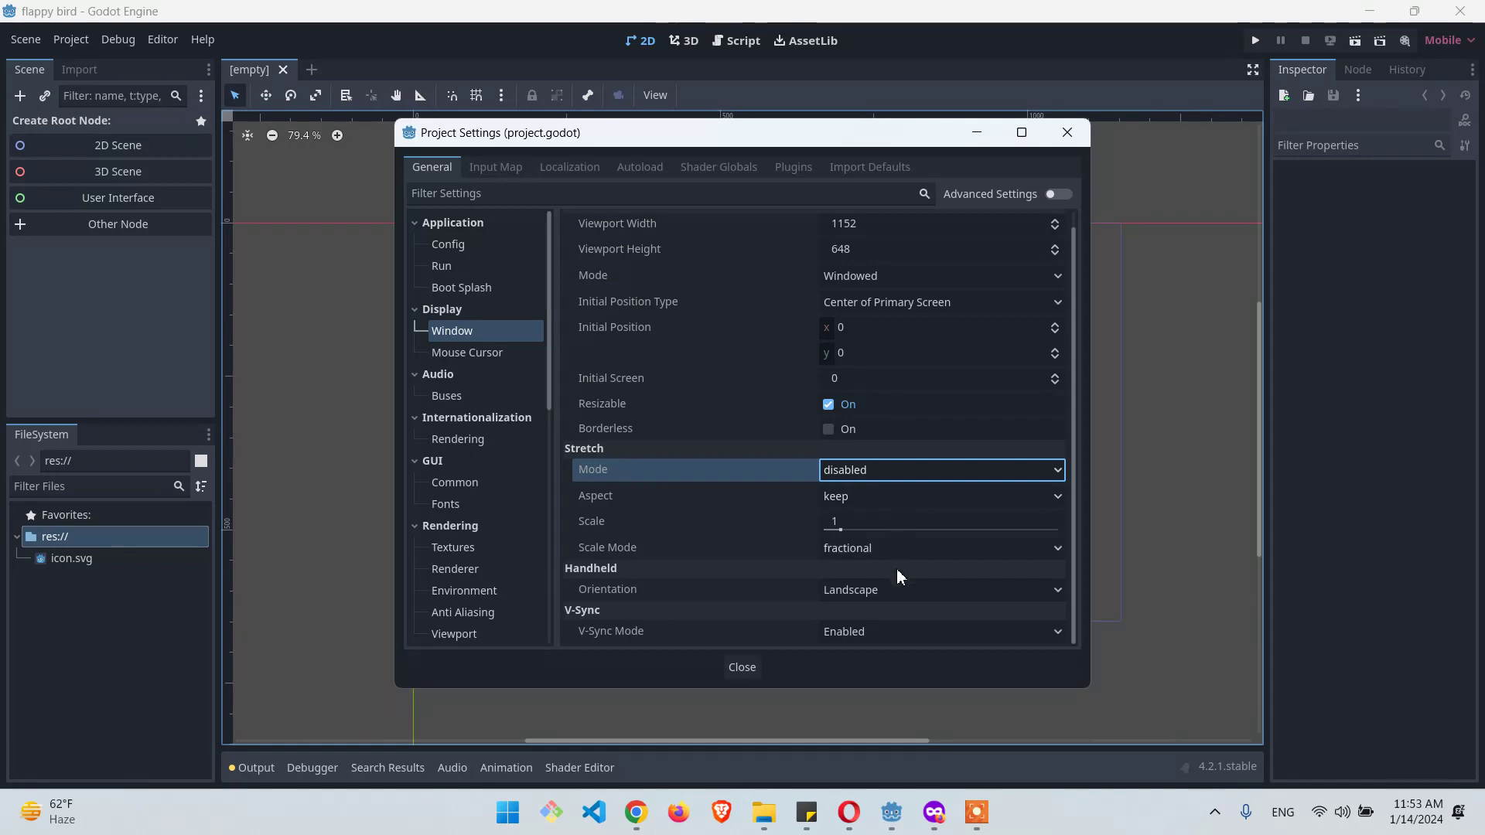
Step: Set the handheld orientation to Portrait and close the project settings
{"action": "left_click", "coordinate": [901, 590]}
{"action": "left_click", "coordinate": [888, 637]}
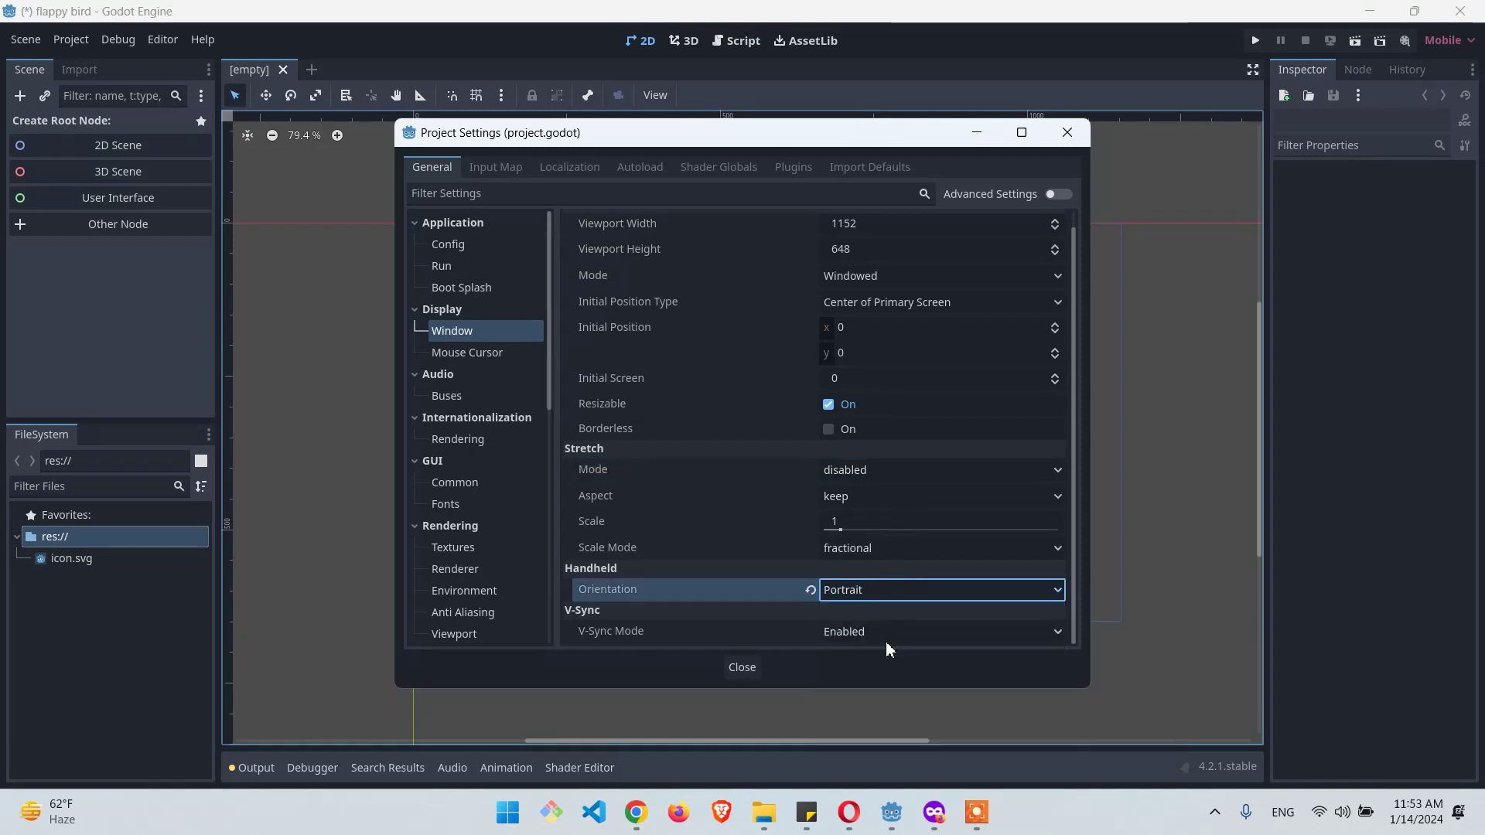
{"action": "left_click", "coordinate": [746, 670]}
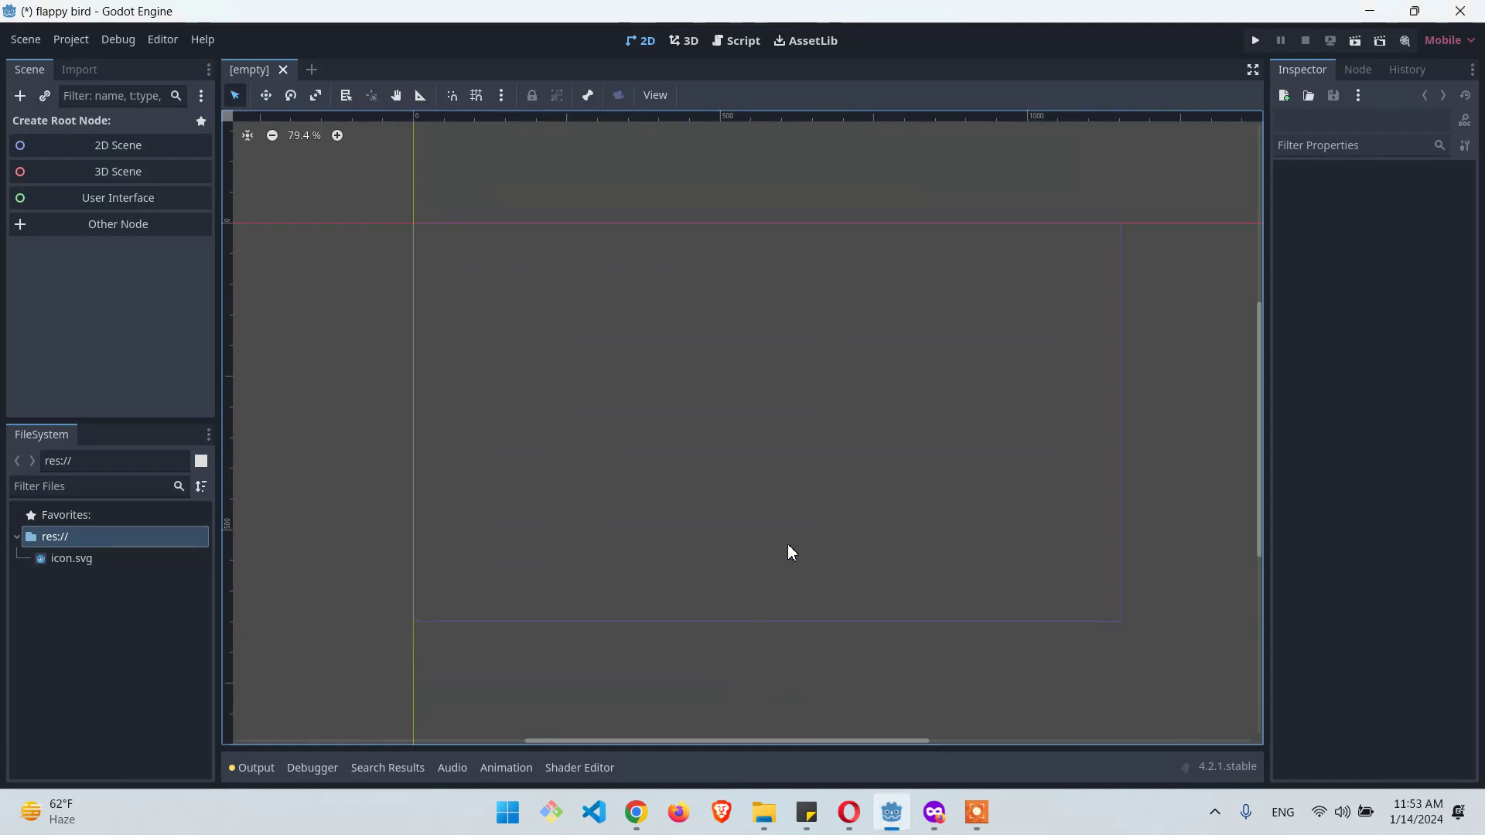
Step: Reopen the project settings to check the window size and orientation, and close them again
{"action": "left_click", "coordinate": [71, 40]}
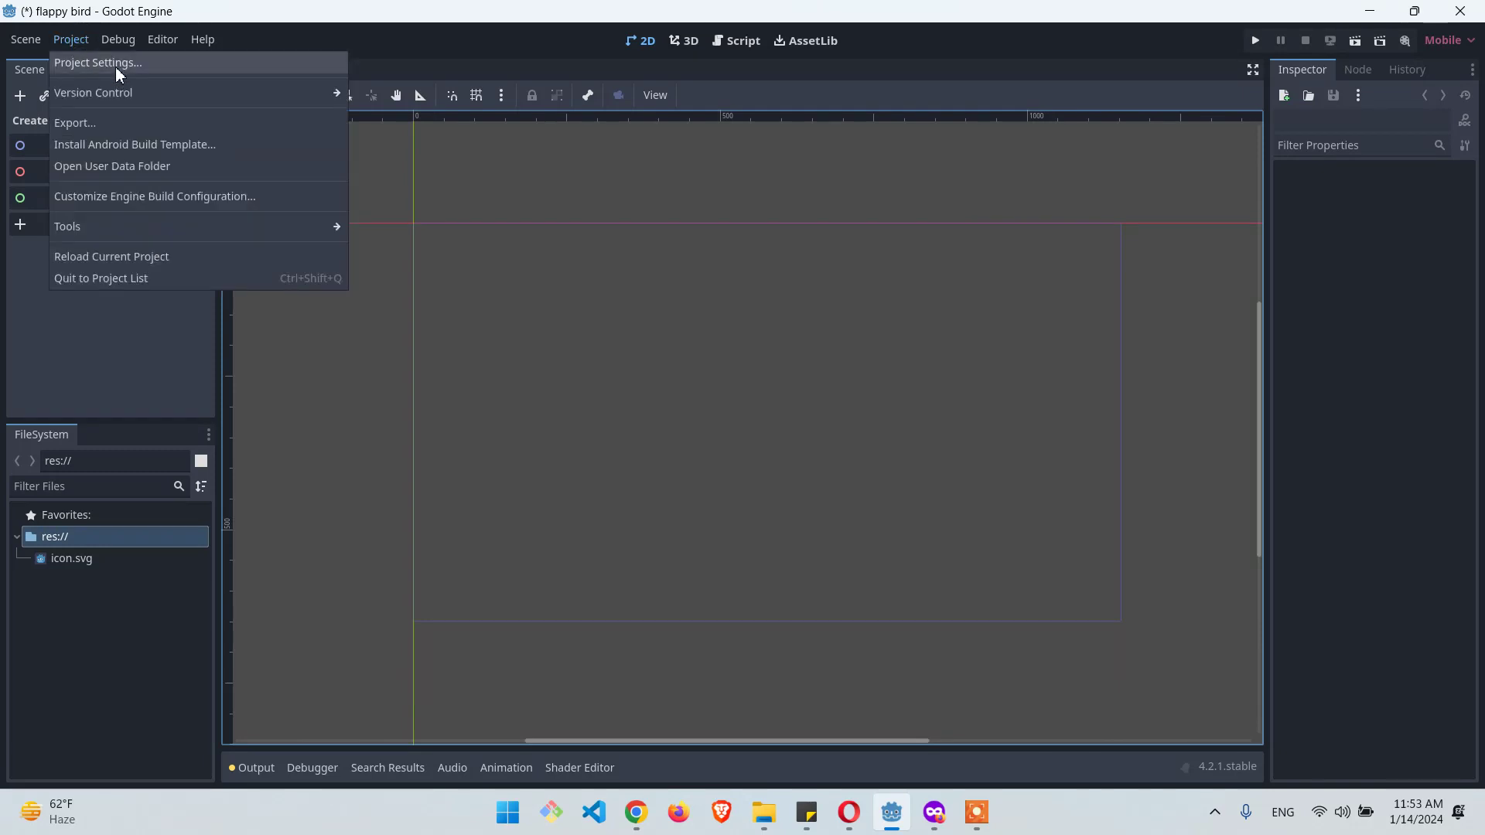
{"action": "left_click", "coordinate": [116, 60]}
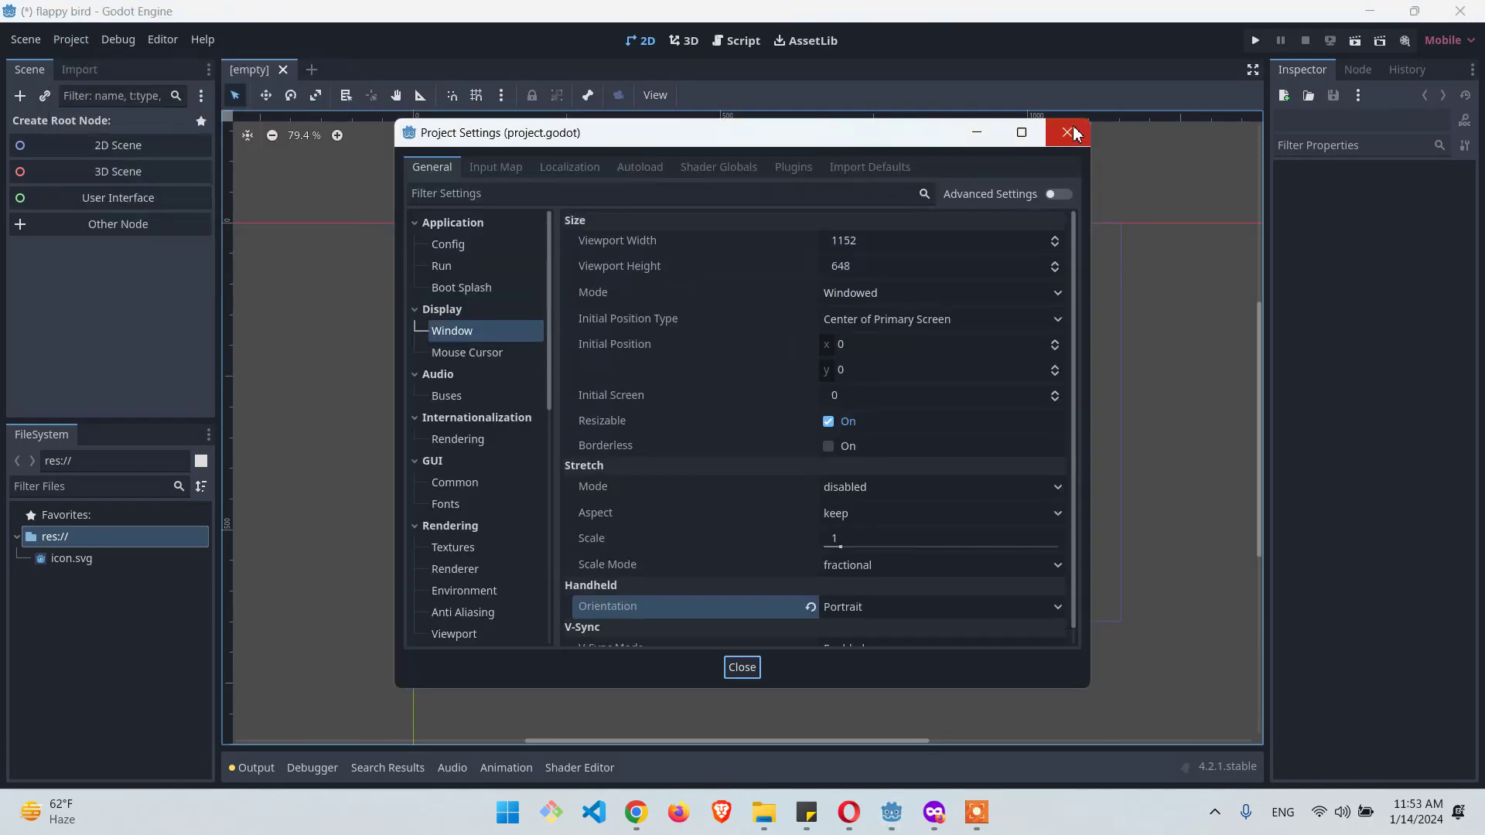
{"action": "left_click", "coordinate": [1072, 126]}
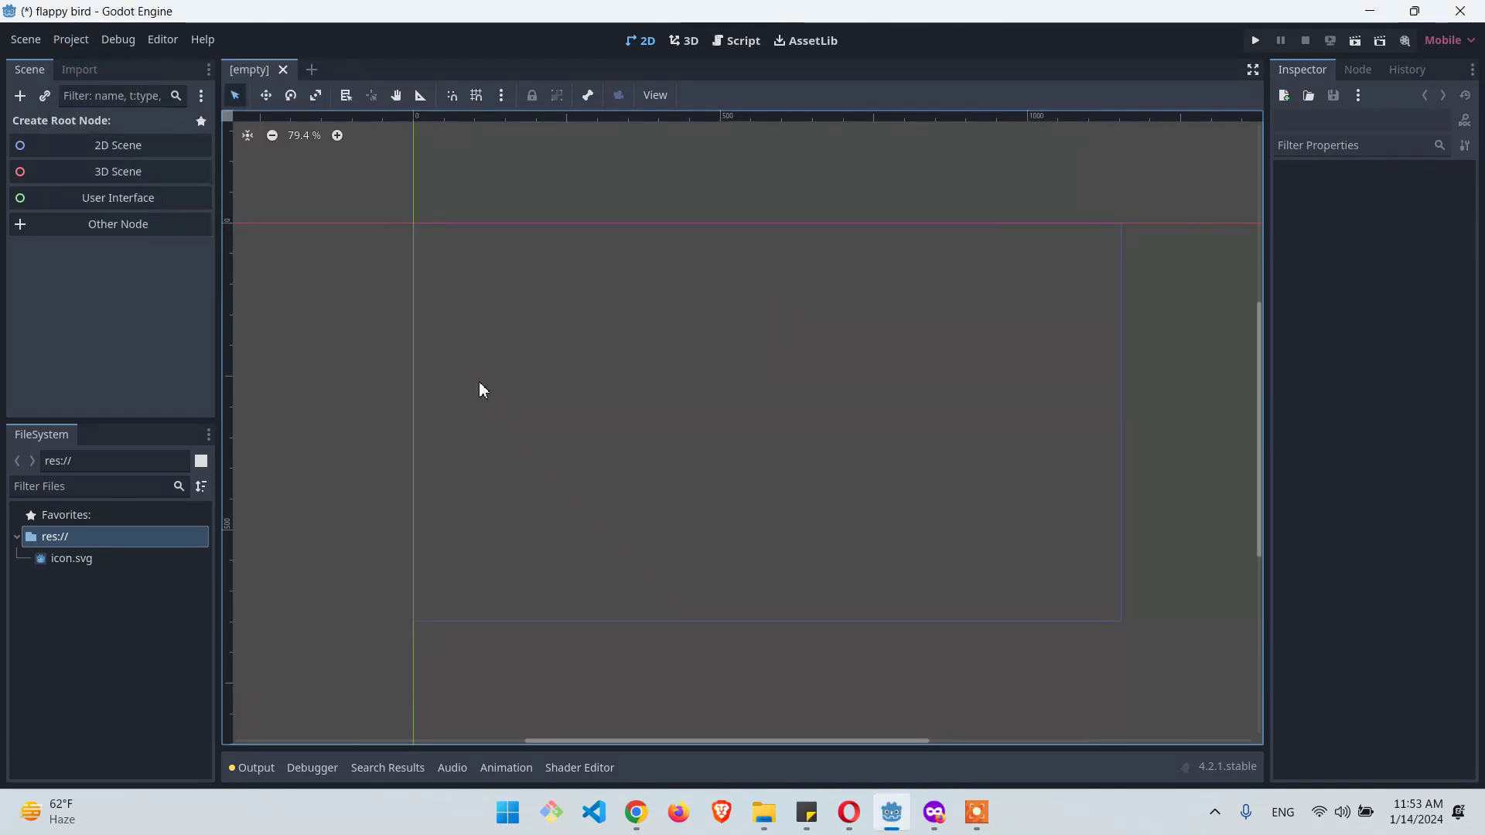
Step: Look at the signals and groups view for nodes, and return to the Inspector
{"action": "left_click", "coordinate": [1359, 70]}
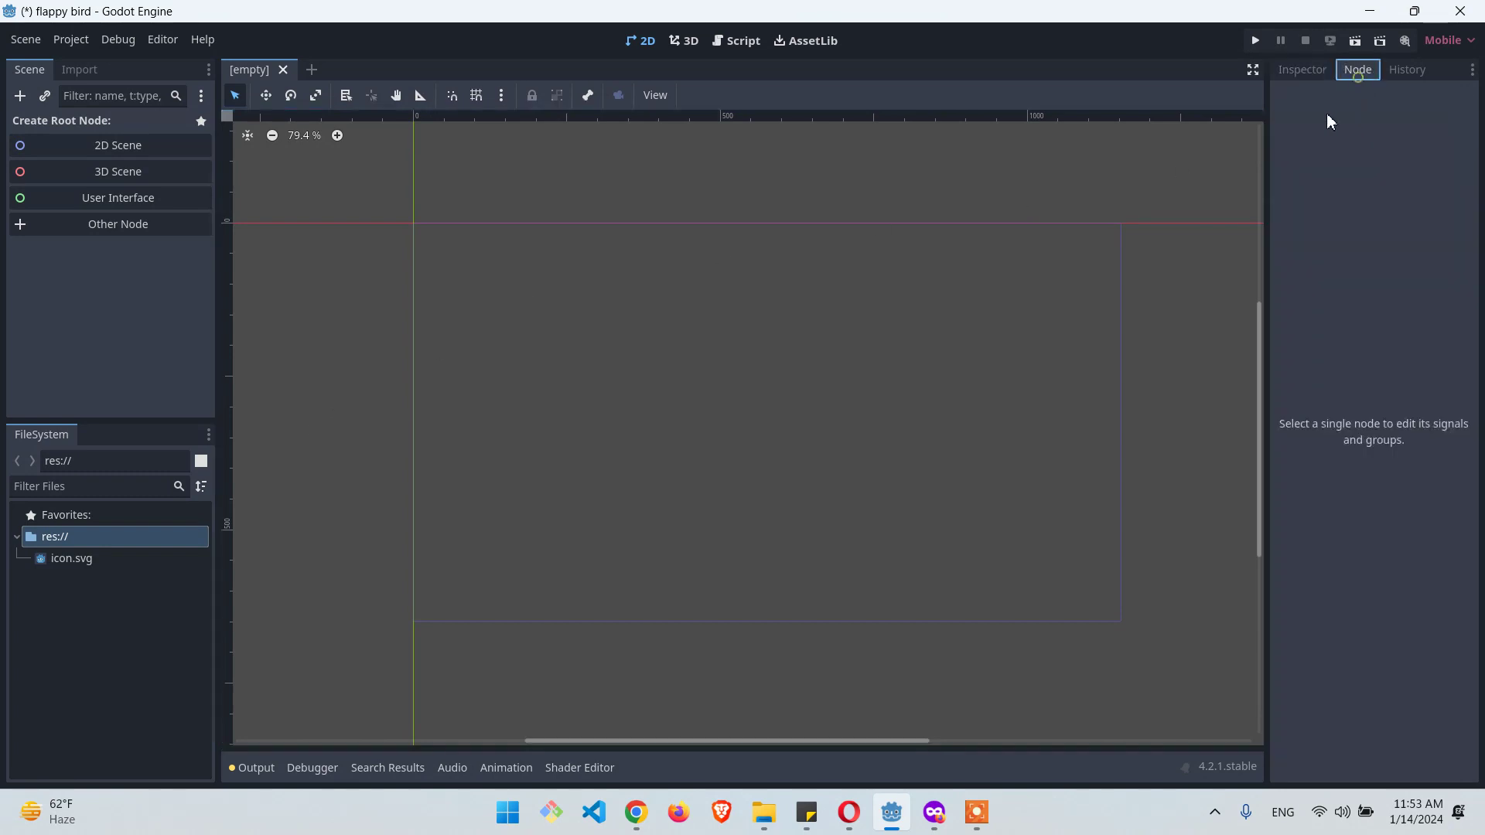
{"action": "left_click", "coordinate": [1306, 69]}
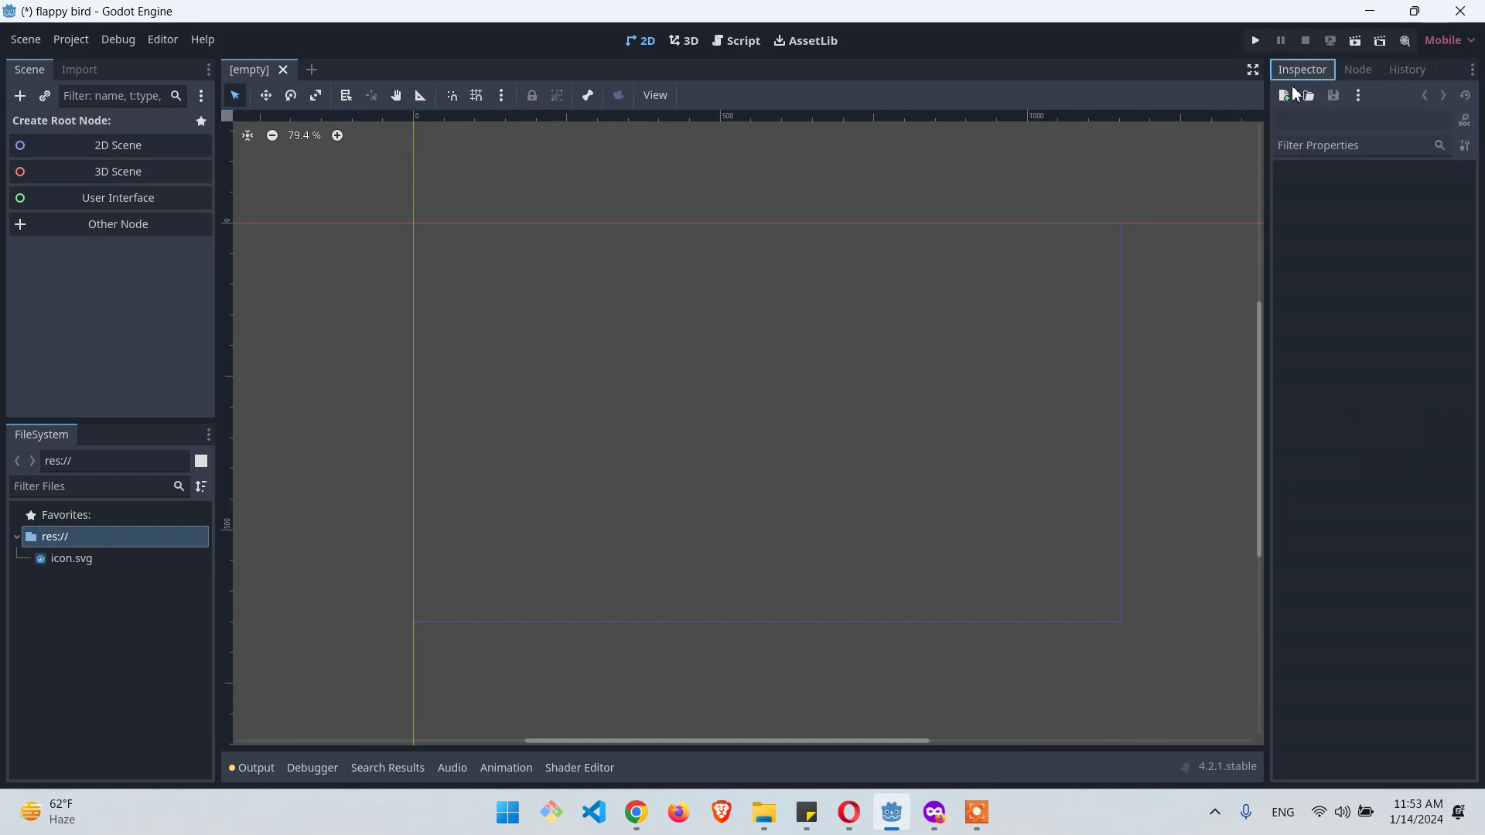
{"action": "left_click", "coordinate": [693, 330]}
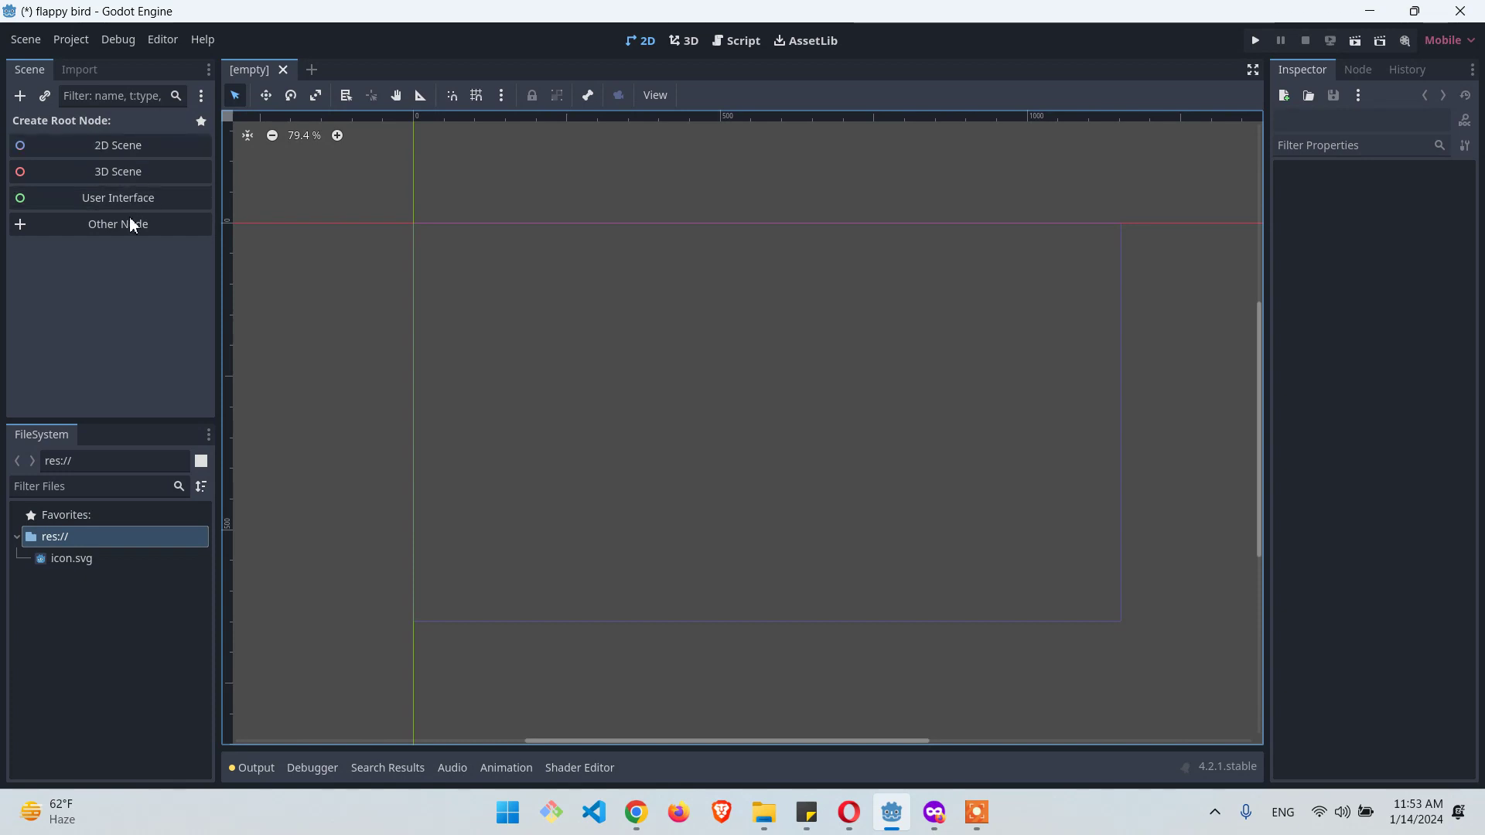
Step: Place icon.svg in the 2D viewport as the root sprite of the empty scene
{"action": "left_click", "coordinate": [73, 559]}
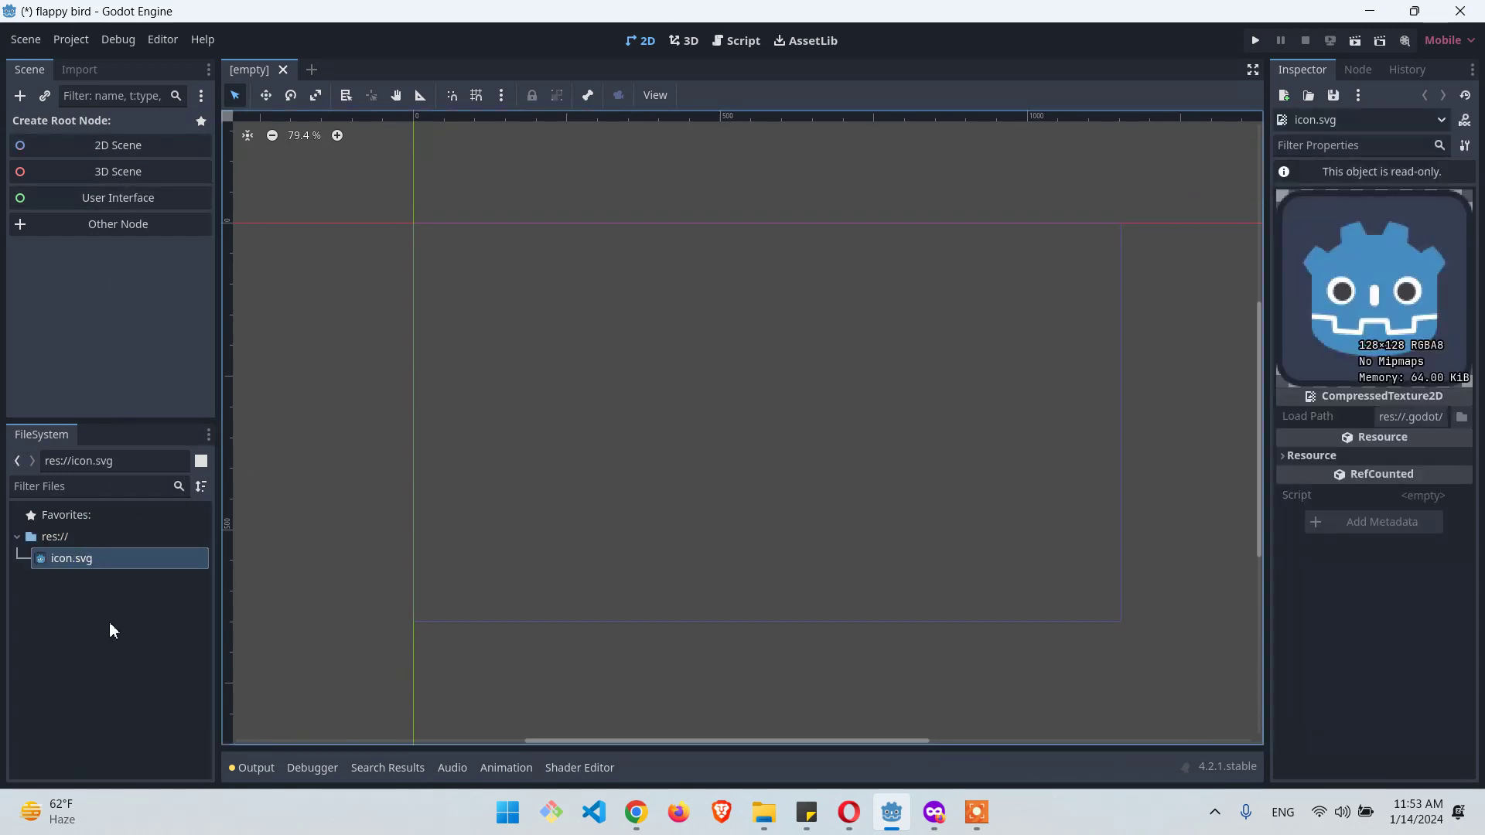
{"action": "left_click_drag", "start_coordinate": [75, 554], "coordinate": [712, 357]}
{"action": "left_click", "coordinate": [845, 382]}
{"action": "left_click", "coordinate": [823, 358]}
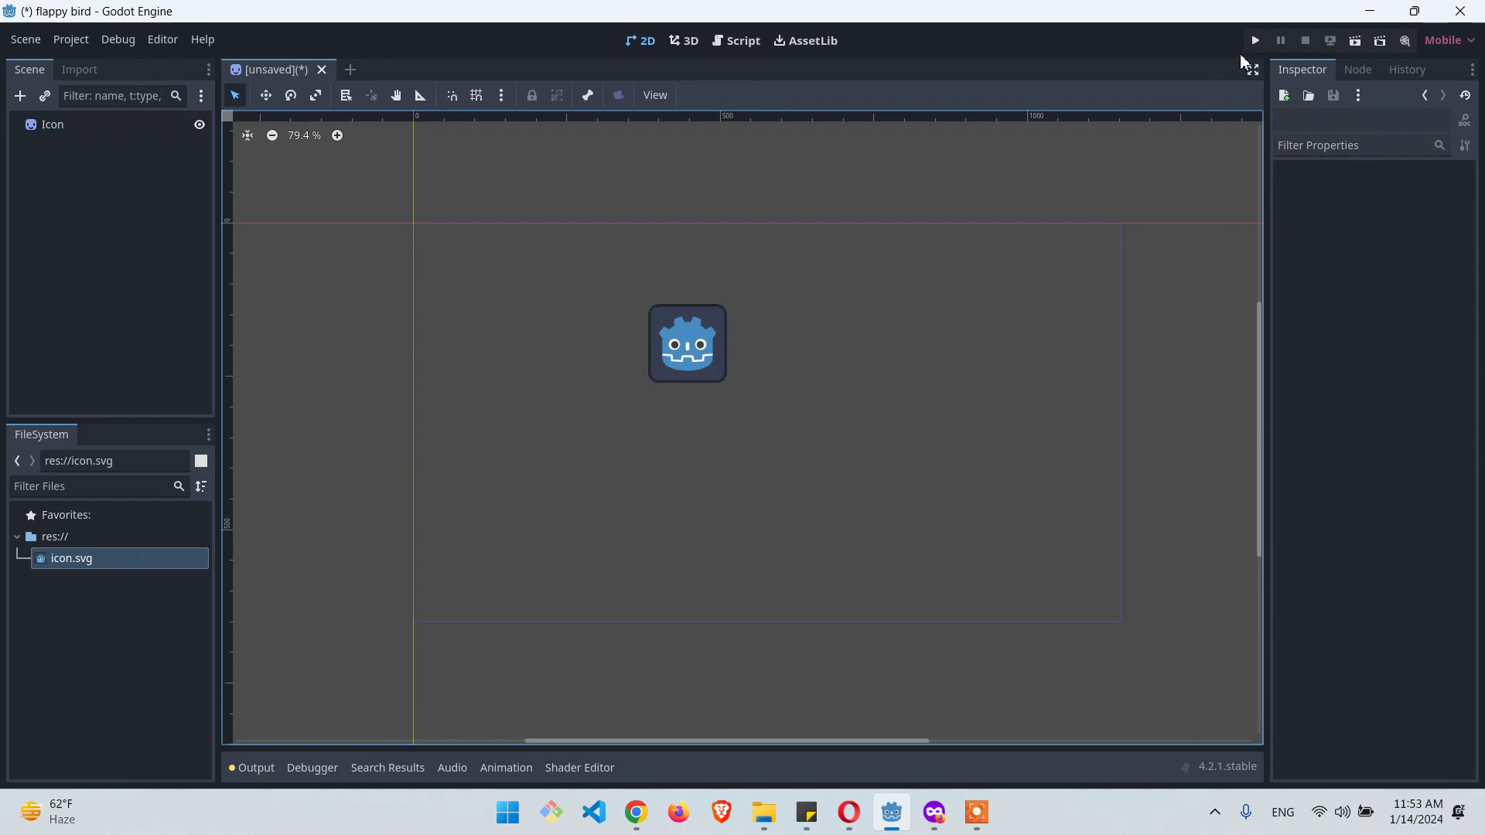
Step: Run the project with the current scene as the main scene, and create a folder named scenes for saving it
{"action": "left_click", "coordinate": [1254, 42]}
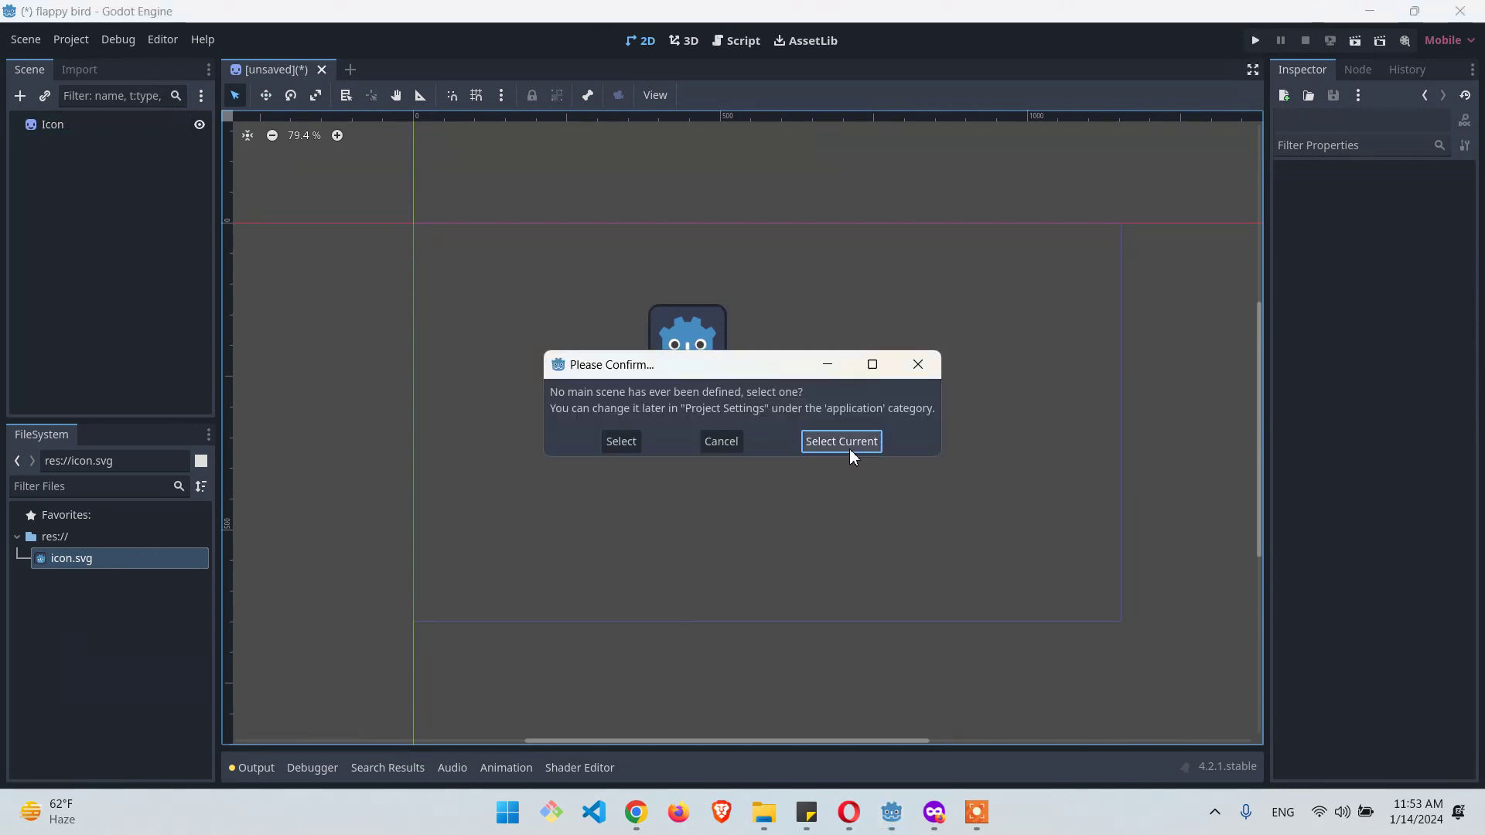
{"action": "left_click", "coordinate": [825, 442]}
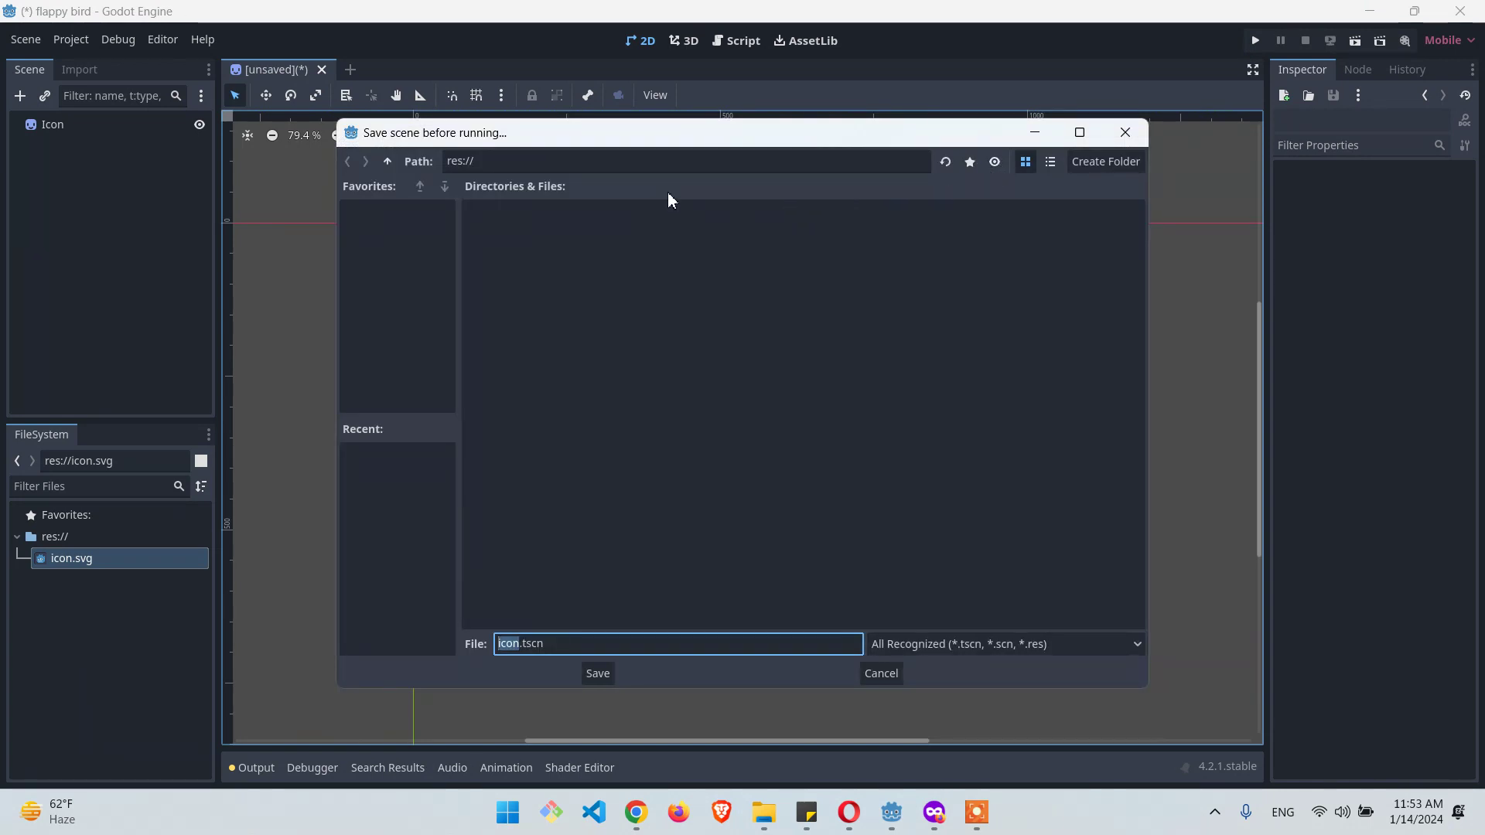
{"action": "left_click", "coordinate": [1105, 162]}
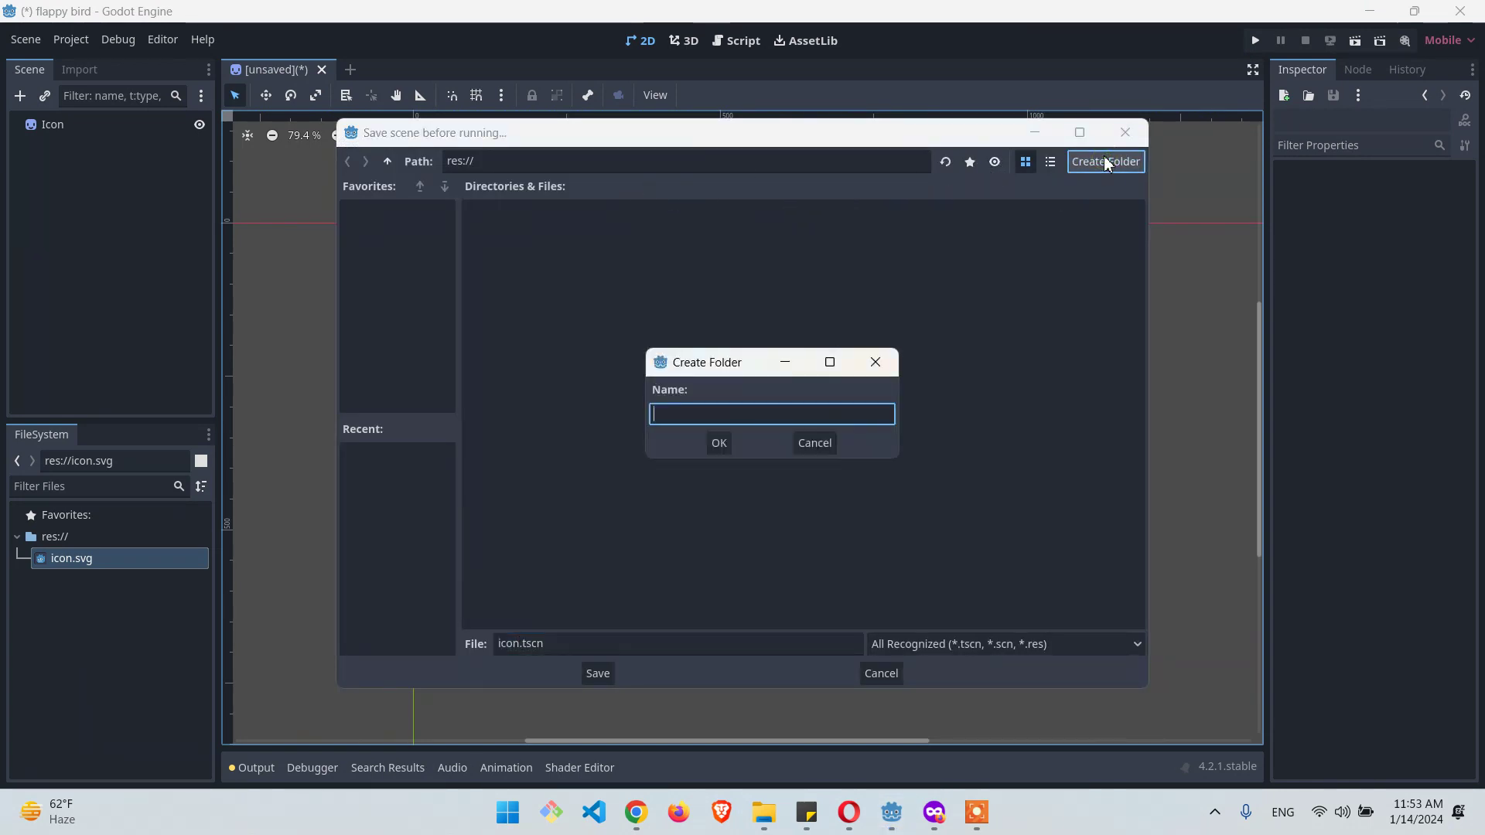
{"action": "type", "text": "scenes"}
{"action": "key", "text": "Return"}
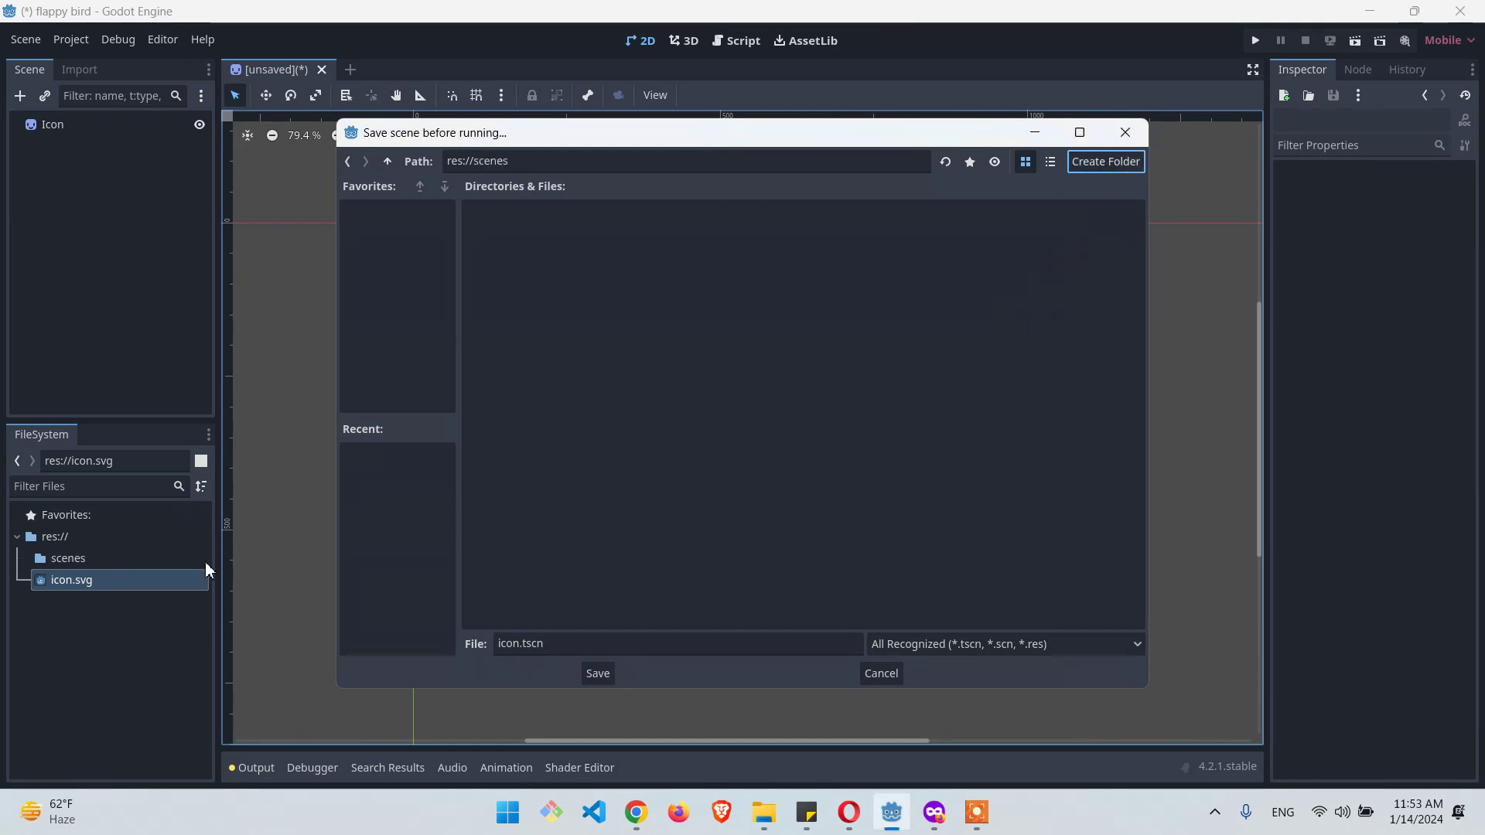
Step: Create a subfolder named test inside scenes and save the scene there as icon.tscn
{"action": "left_click", "coordinate": [54, 578]}
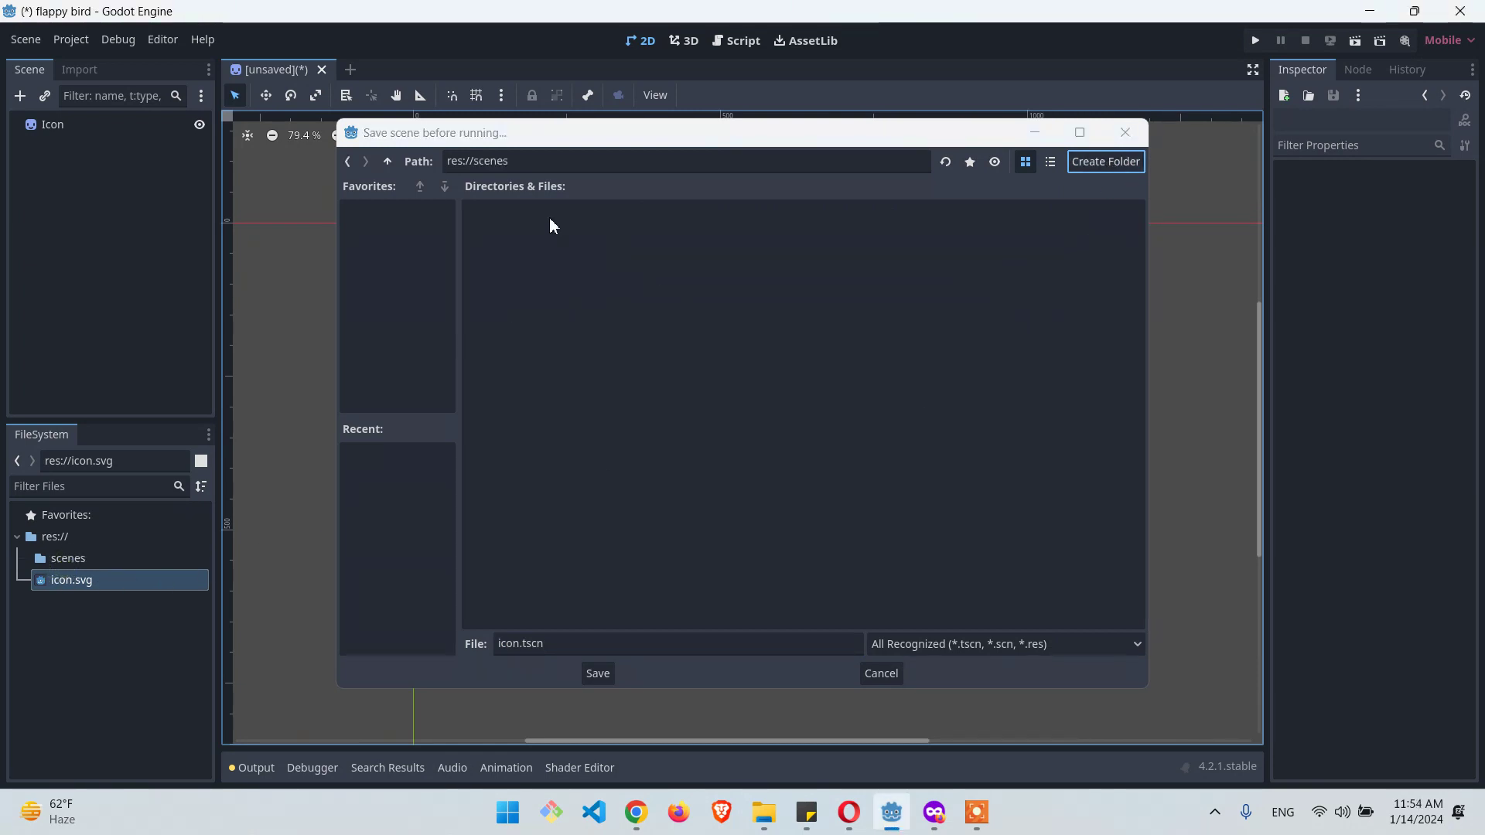
{"action": "left_click", "coordinate": [1106, 162]}
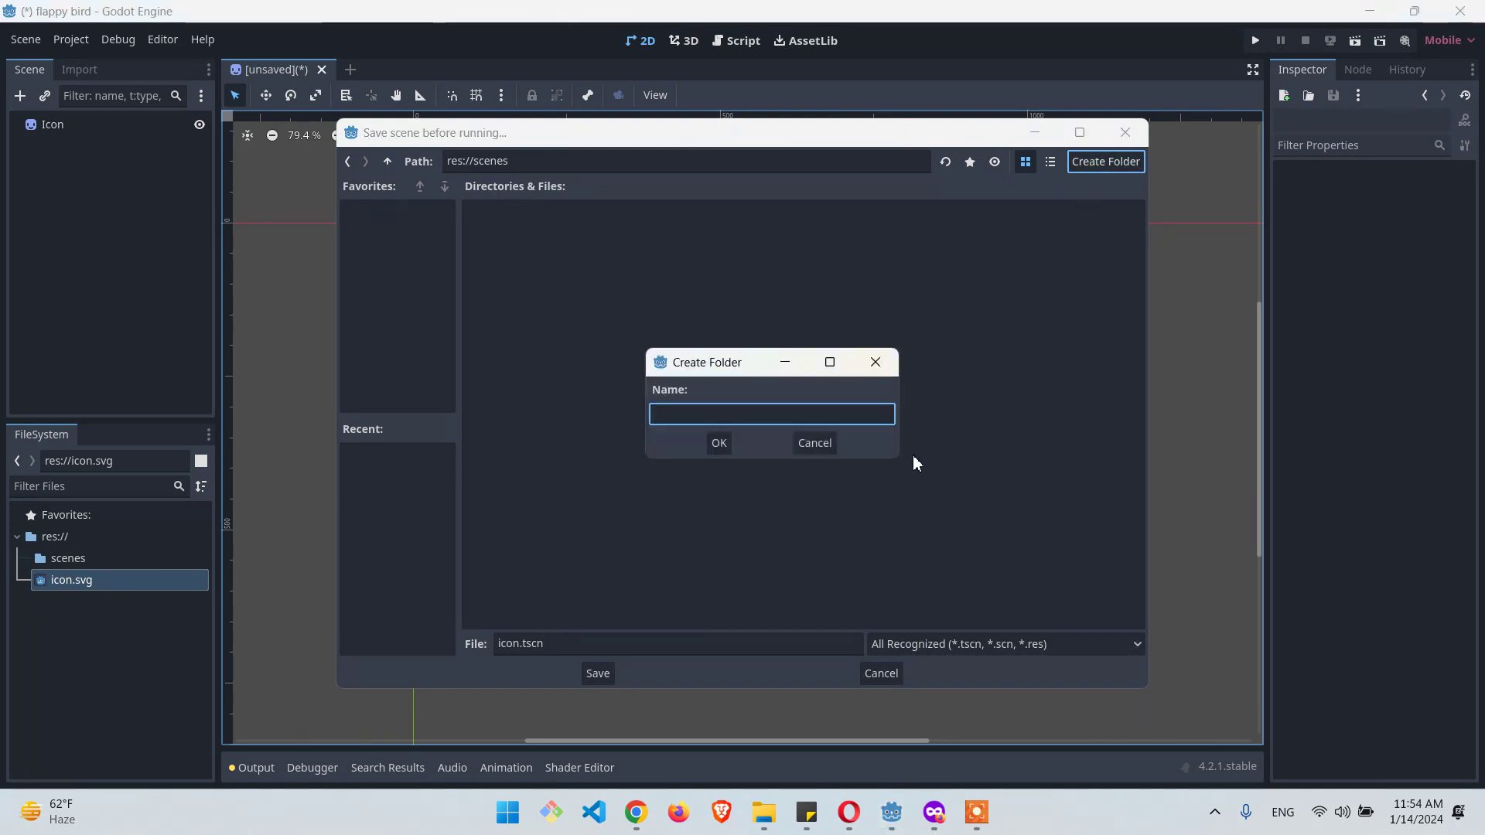
{"action": "type", "text": "test"}
{"action": "key", "text": "Return"}
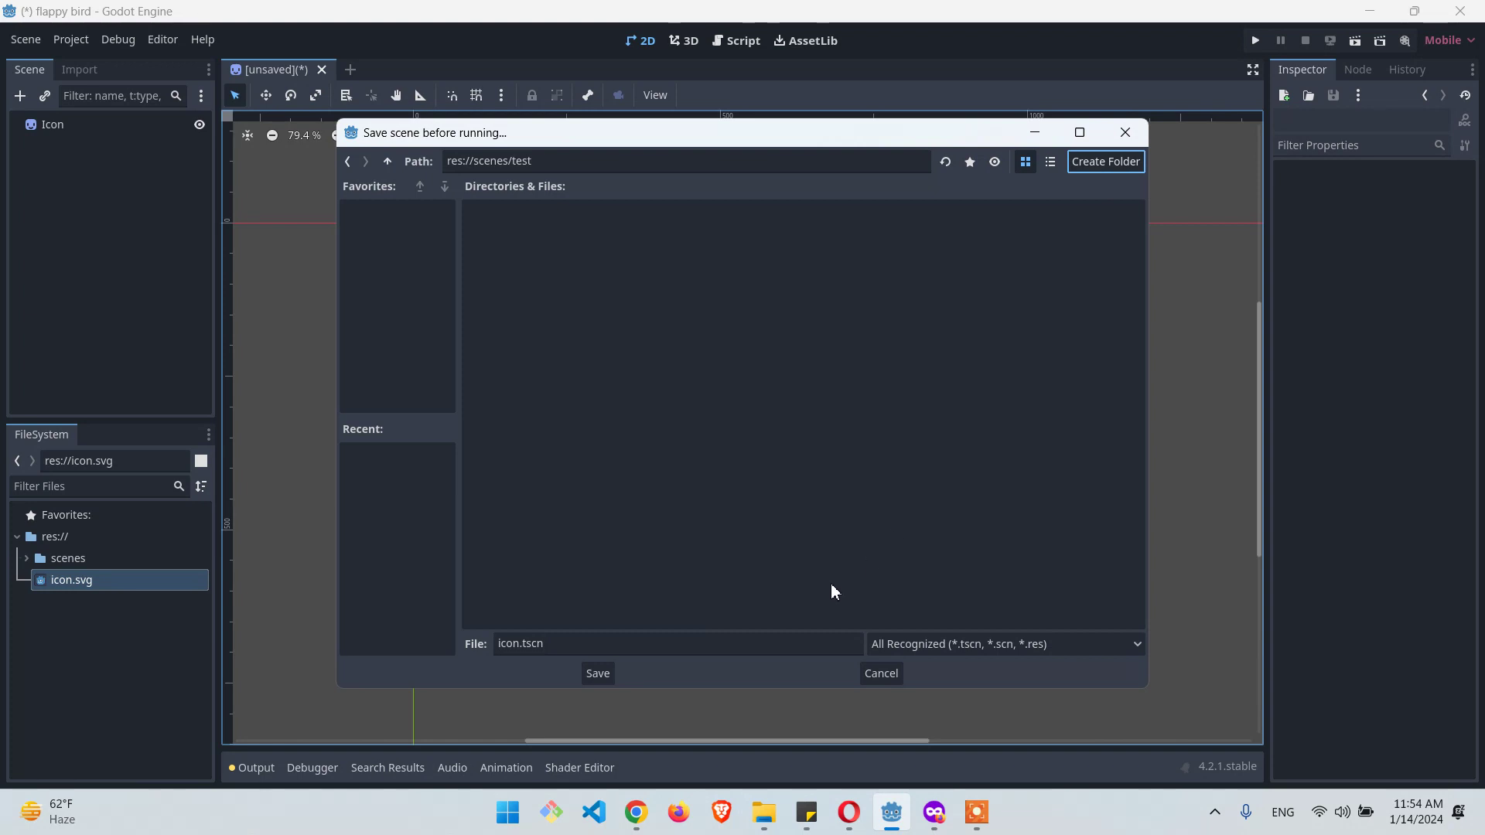
{"action": "left_click", "coordinate": [605, 672]}
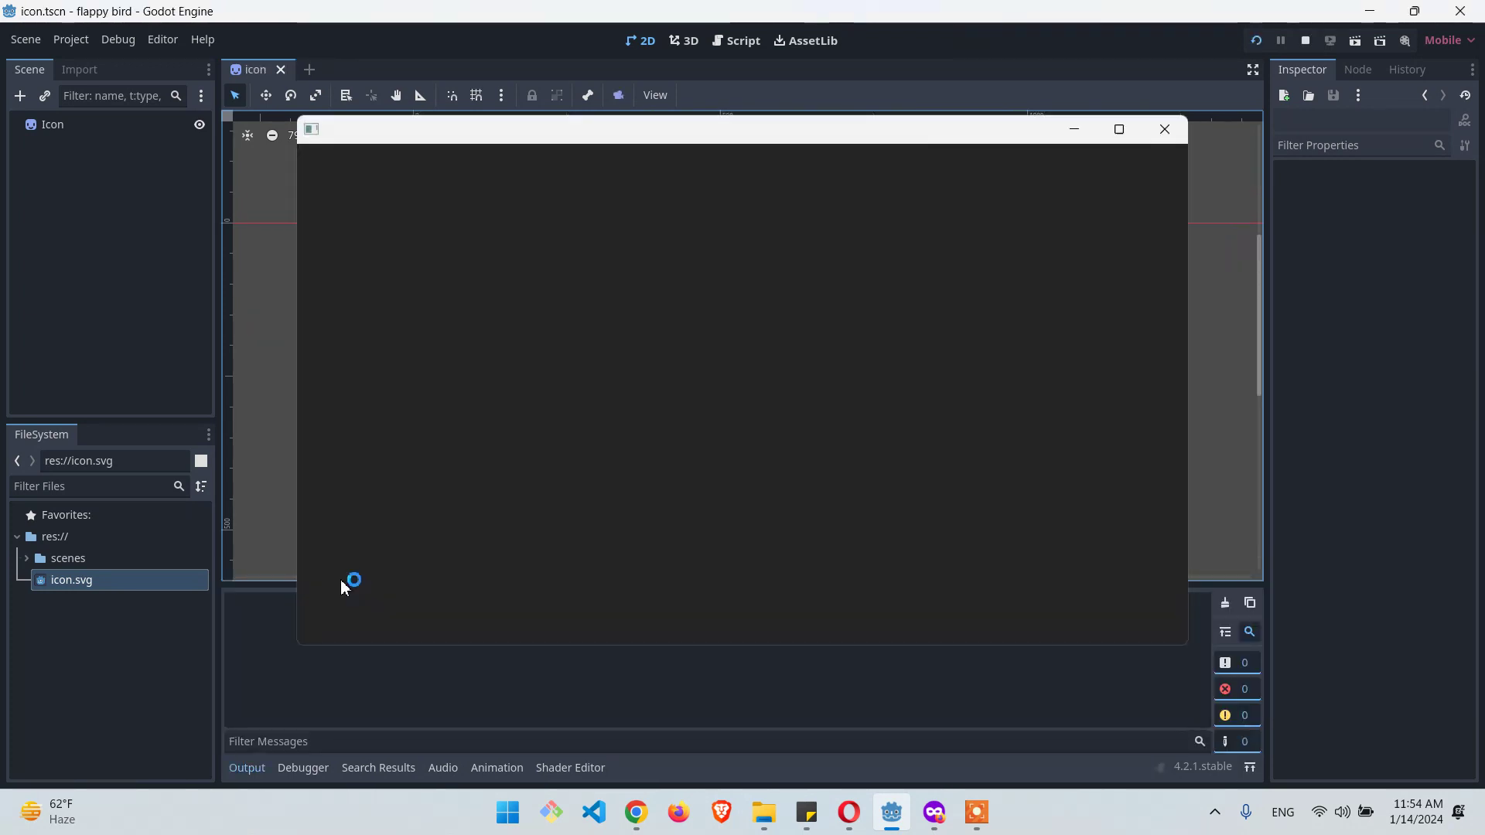
Step: Expand the scenes and test folders in the project files and select icon.tscn to show where the scene is stored
{"action": "left_click", "coordinate": [28, 559]}
{"action": "left_click", "coordinate": [41, 575]}
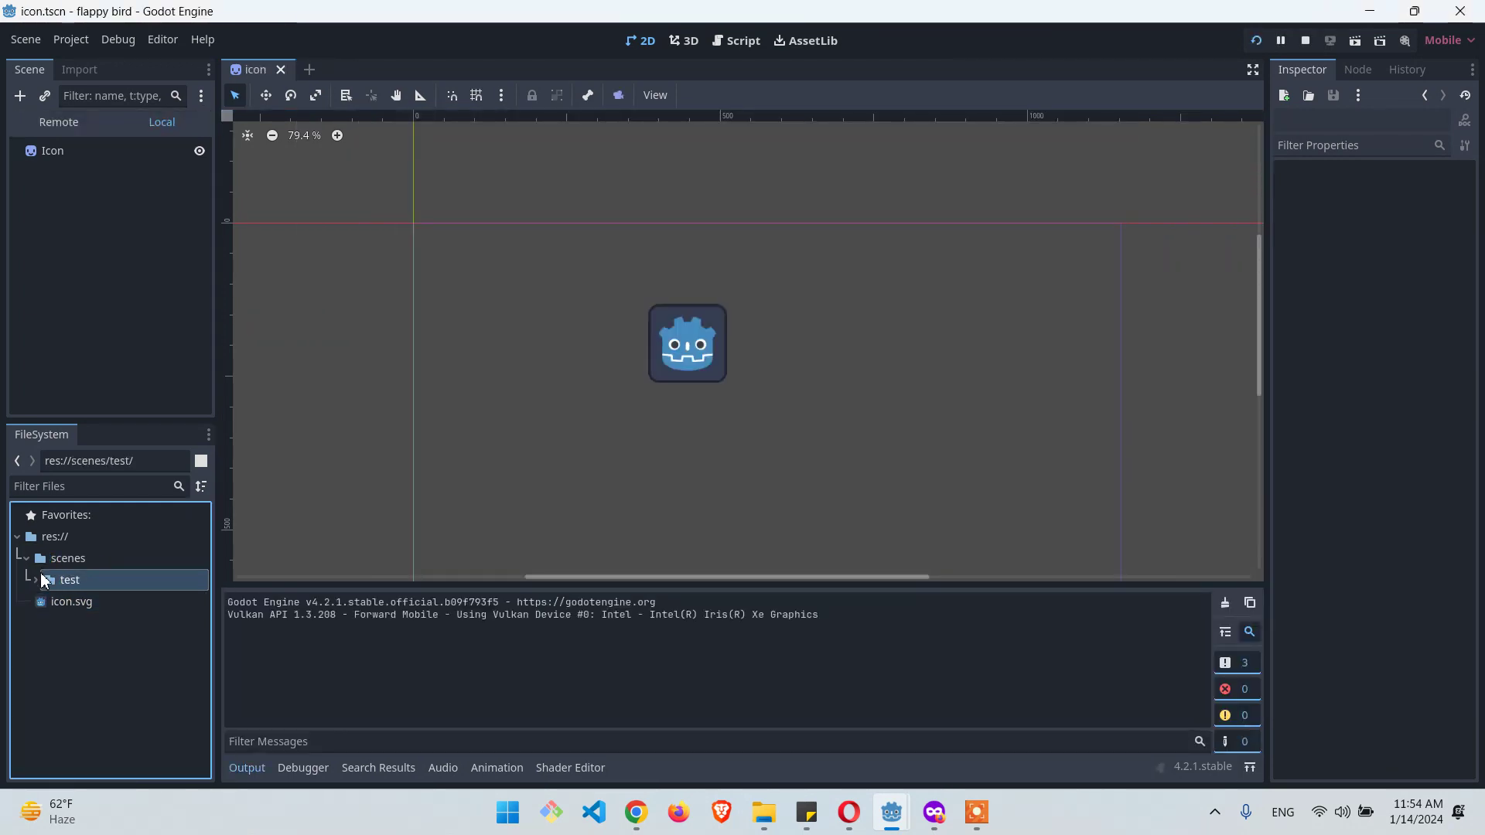
{"action": "left_click", "coordinate": [36, 580]}
{"action": "left_click", "coordinate": [82, 608]}
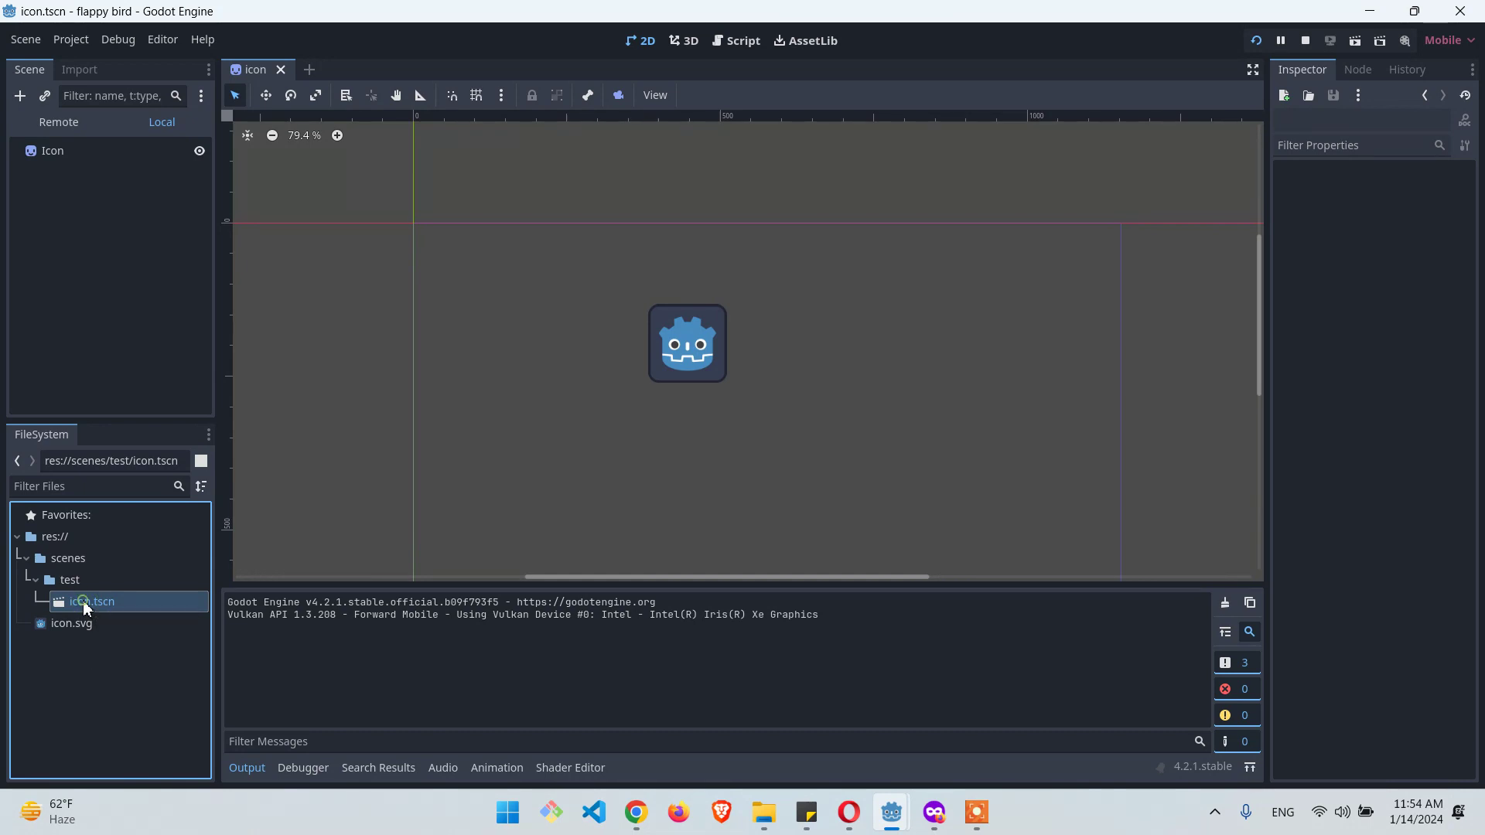
{"action": "left_click", "coordinate": [68, 585]}
{"action": "left_click", "coordinate": [82, 599]}
{"action": "left_click", "coordinate": [72, 584]}
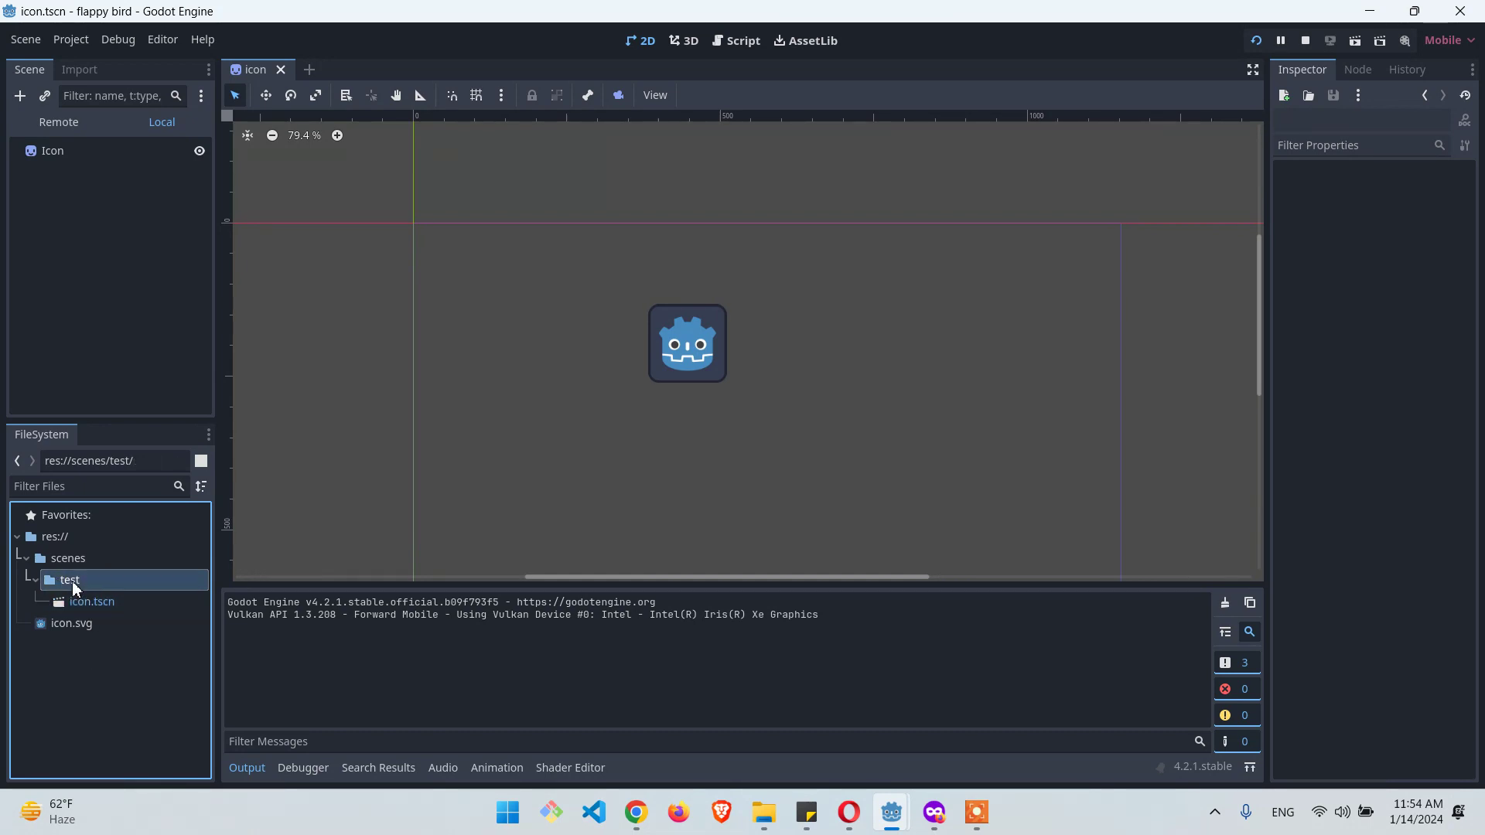
{"action": "left_click", "coordinate": [87, 603]}
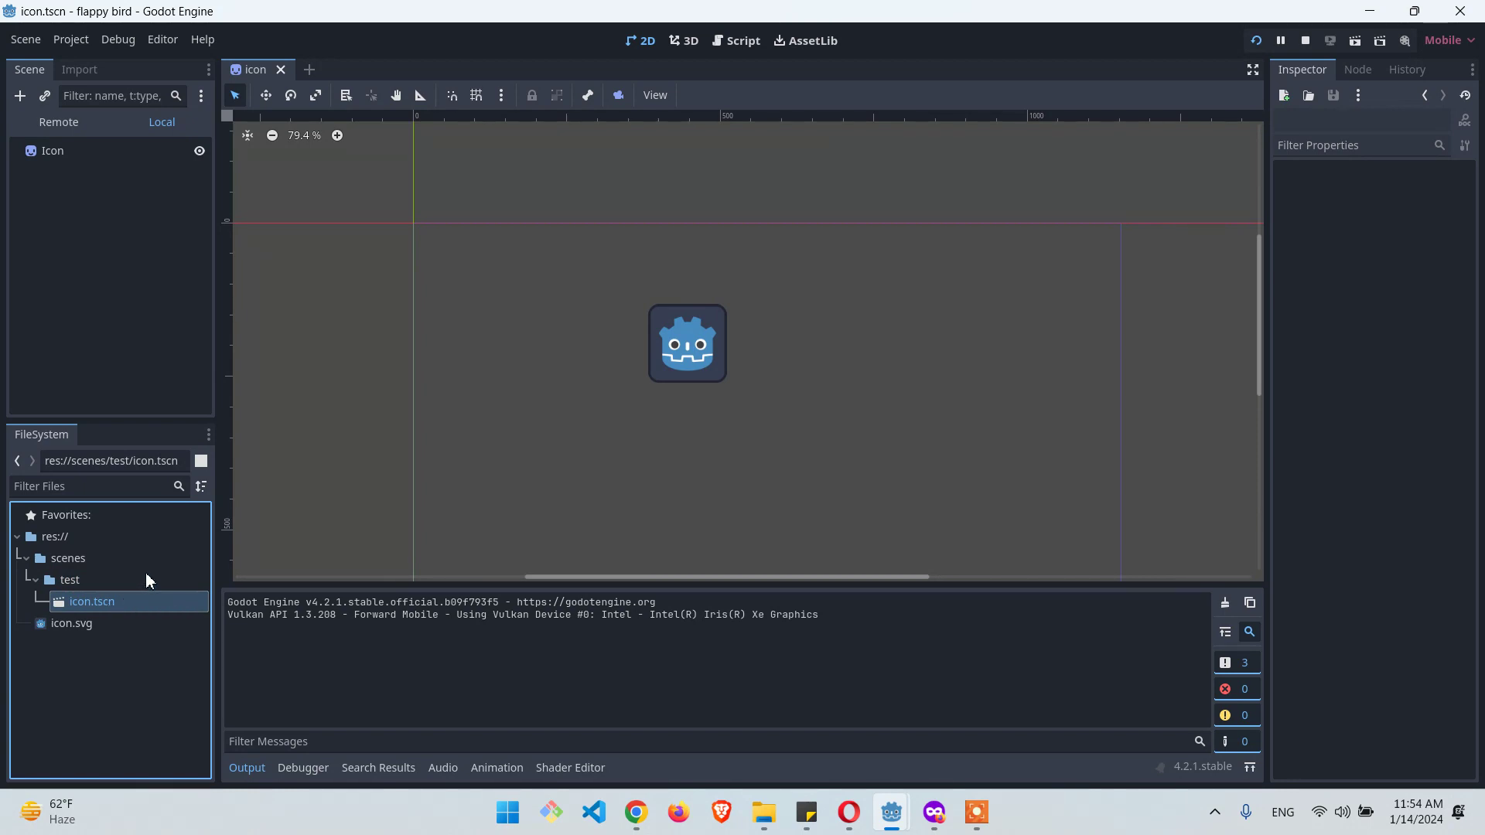
{"action": "left_click", "coordinate": [121, 607]}
{"action": "key", "text": "alt+Tab"}
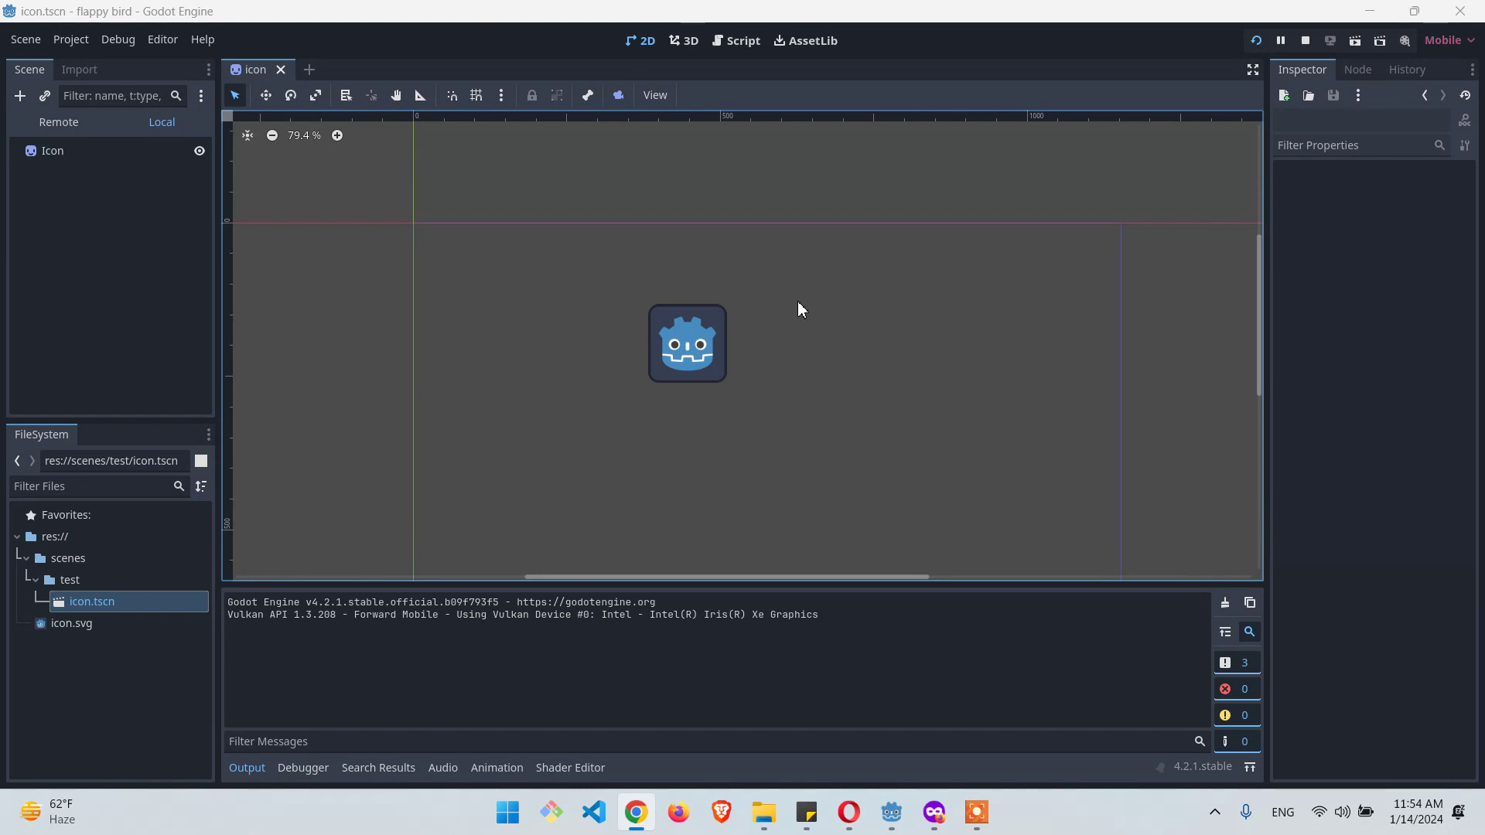
{"action": "scroll", "coordinate": [793, 317], "scroll_direction": "down", "scroll_amount": 1}
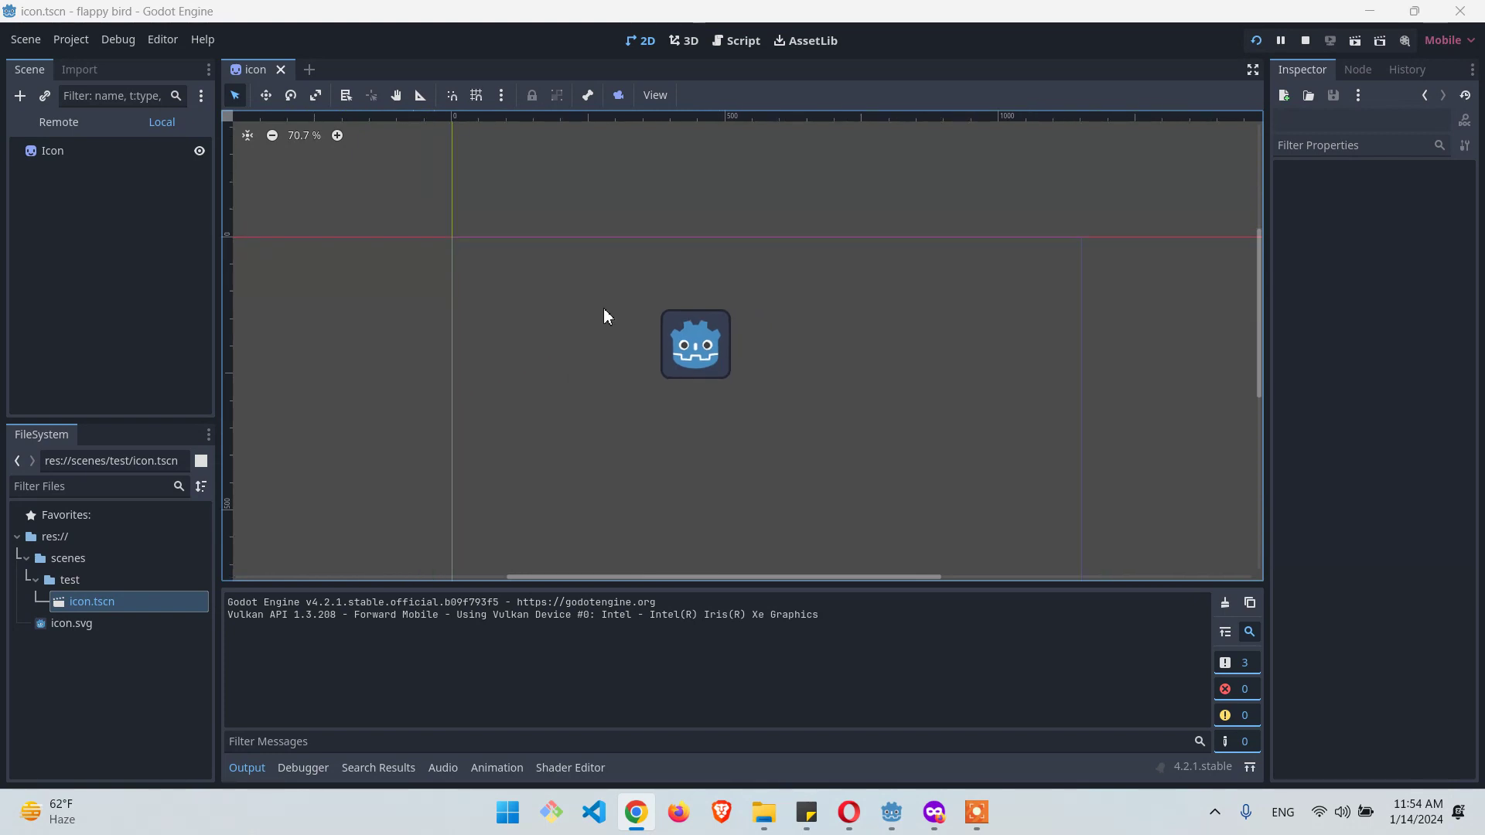
{"action": "left_click", "coordinate": [120, 603]}
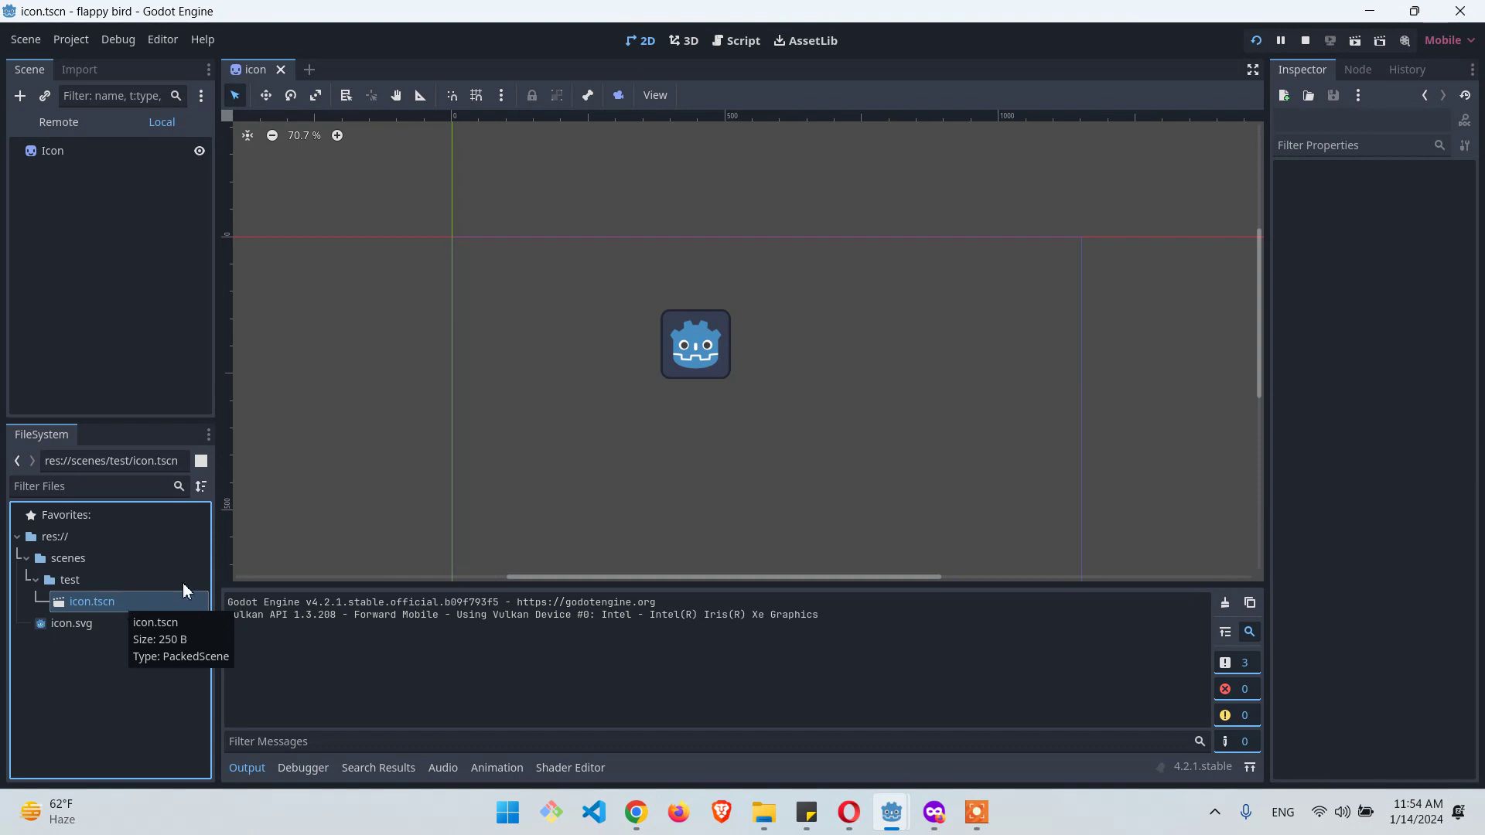
{"action": "left_click", "coordinate": [687, 354]}
{"action": "left_click", "coordinate": [950, 275]}
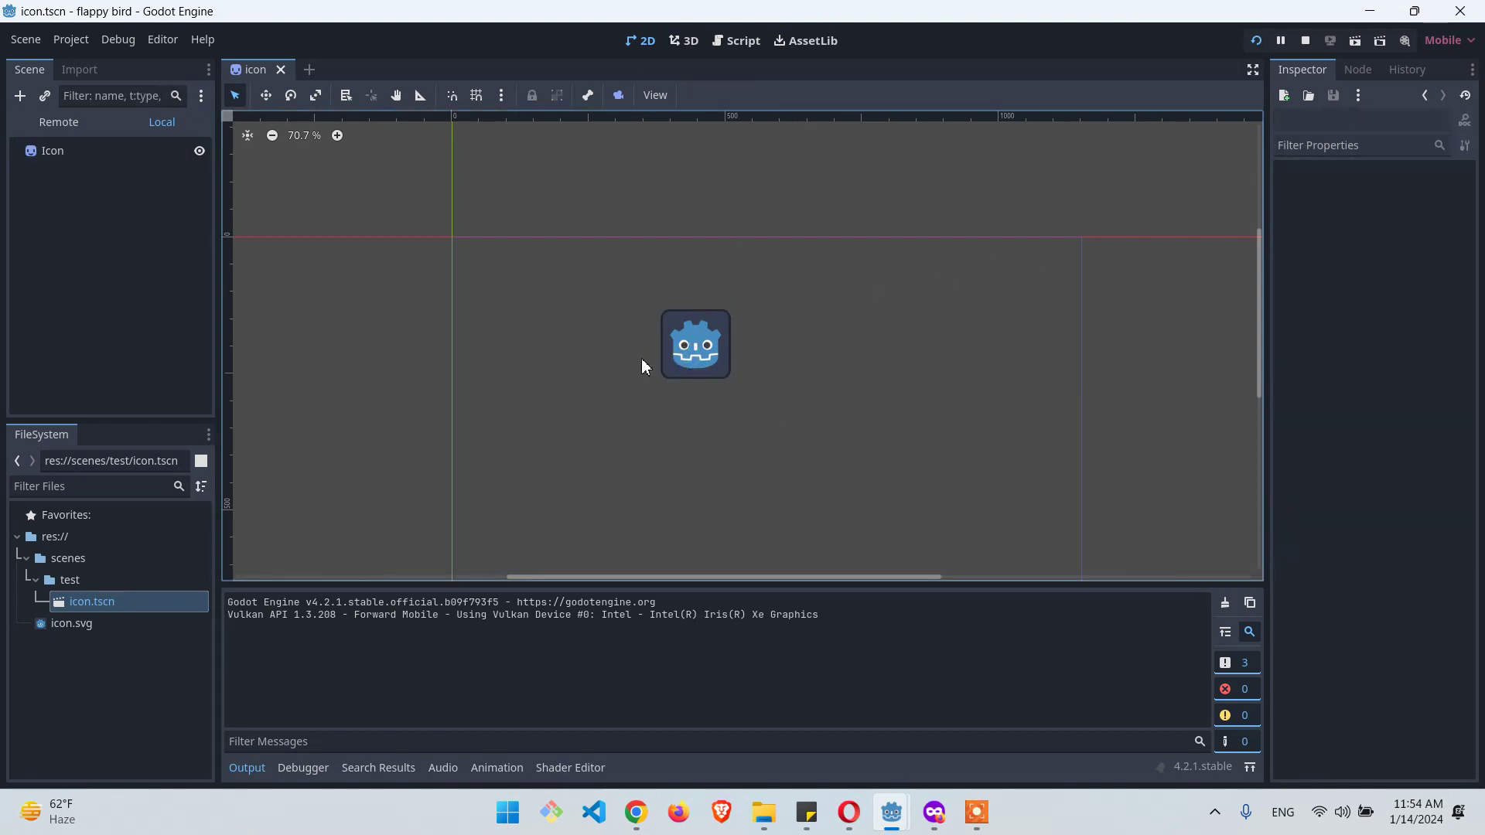
Step: Pause and resume the running project, and bring its game window to the front to examine it
{"action": "left_click", "coordinate": [1284, 42]}
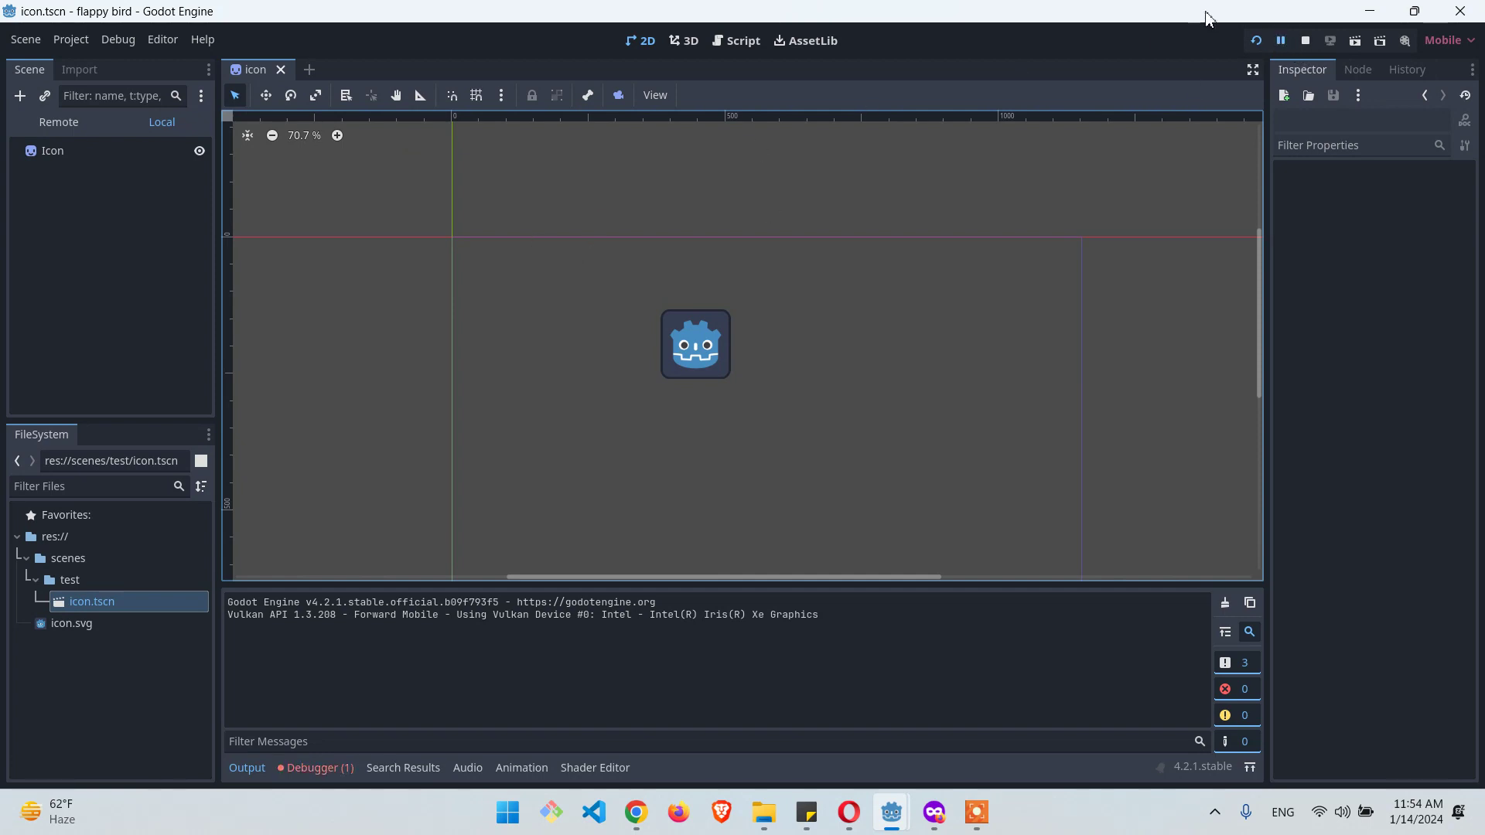
{"action": "left_click", "coordinate": [1281, 43]}
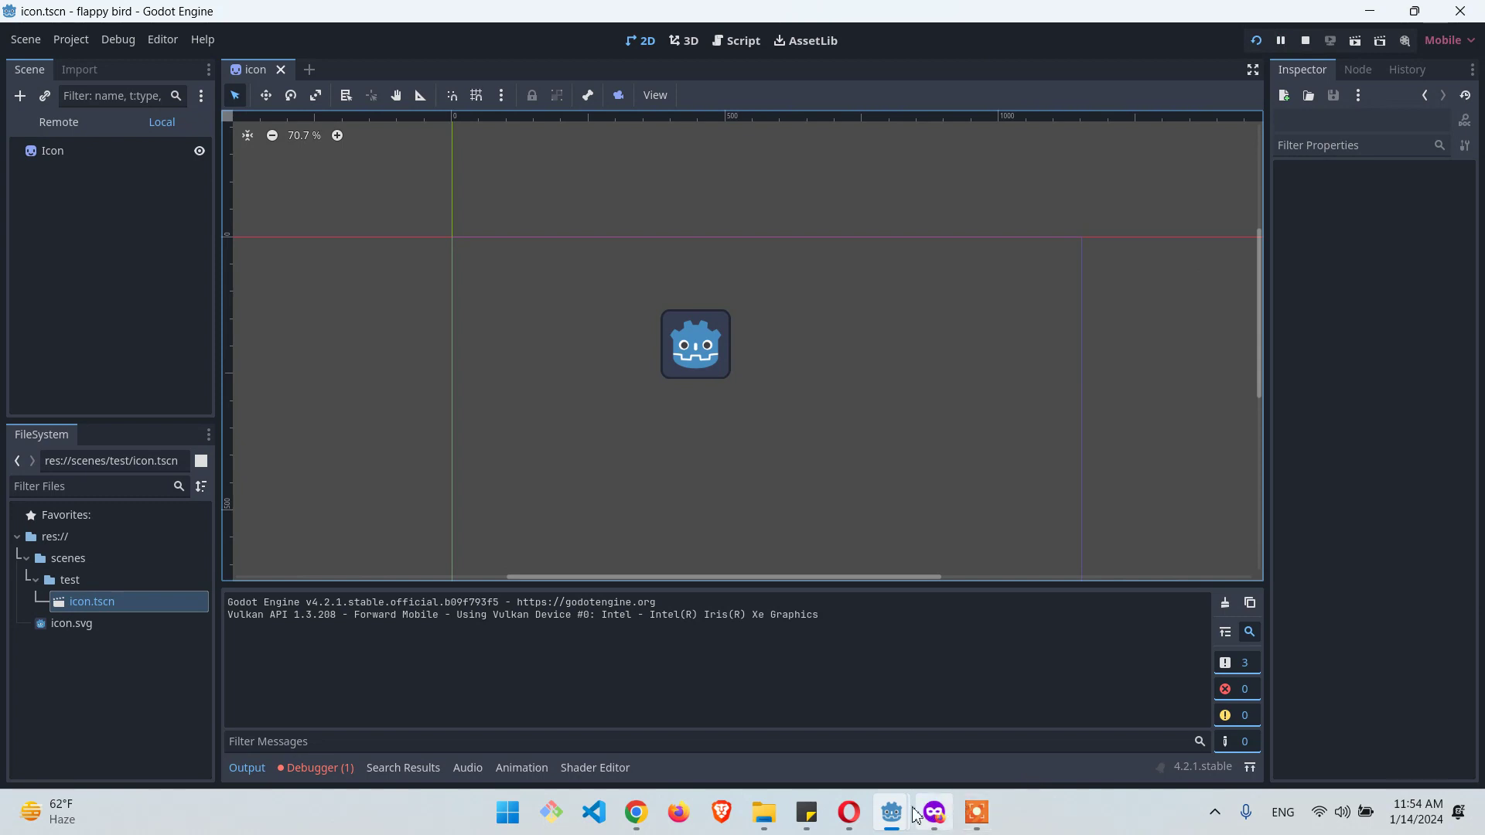
{"action": "mouse_move", "coordinate": [897, 810]}
{"action": "left_click", "coordinate": [988, 720]}
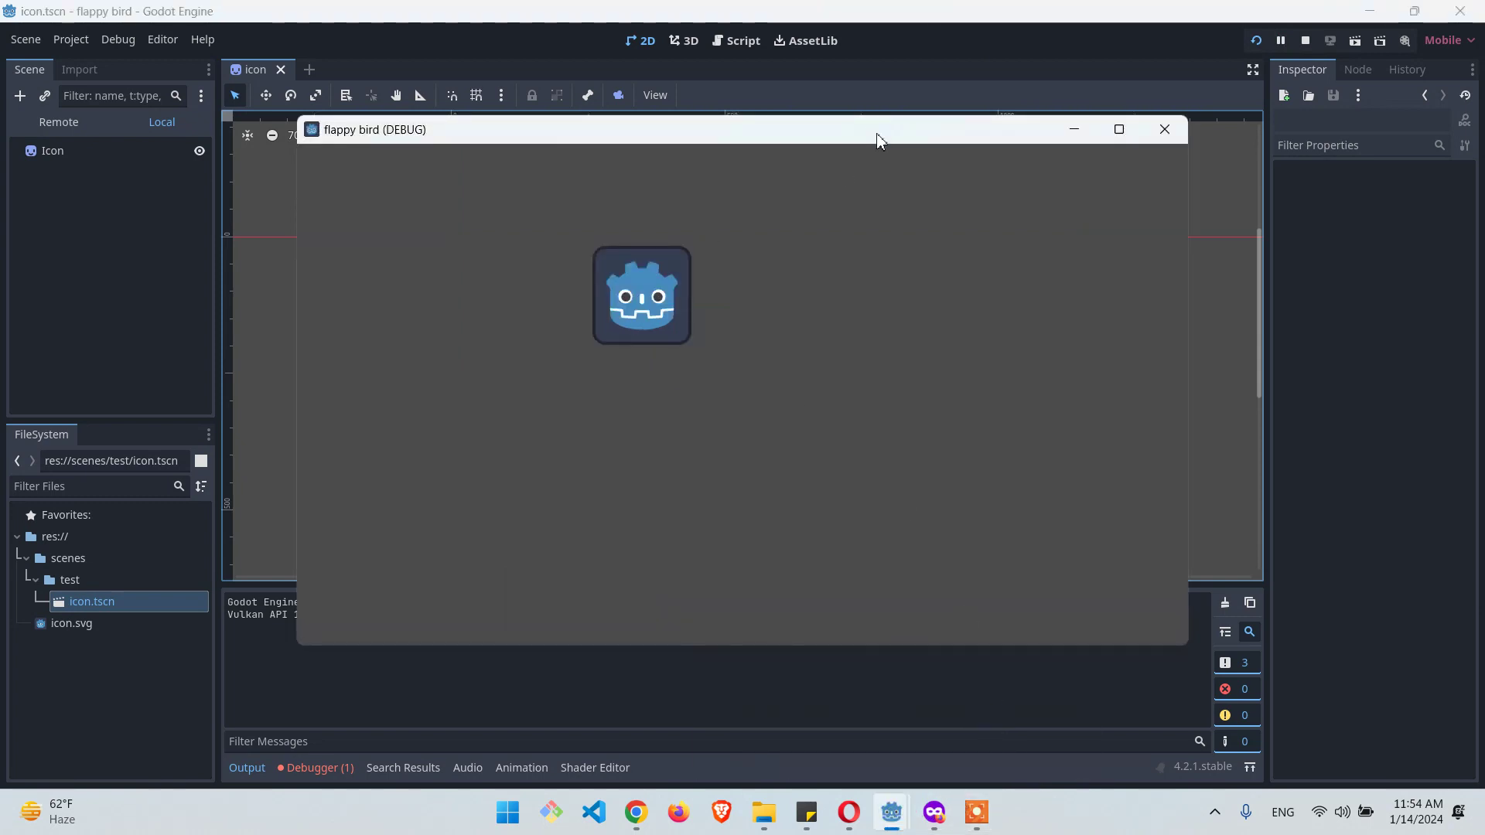
{"action": "left_click_drag", "start_coordinate": [881, 128], "coordinate": [776, 139]}
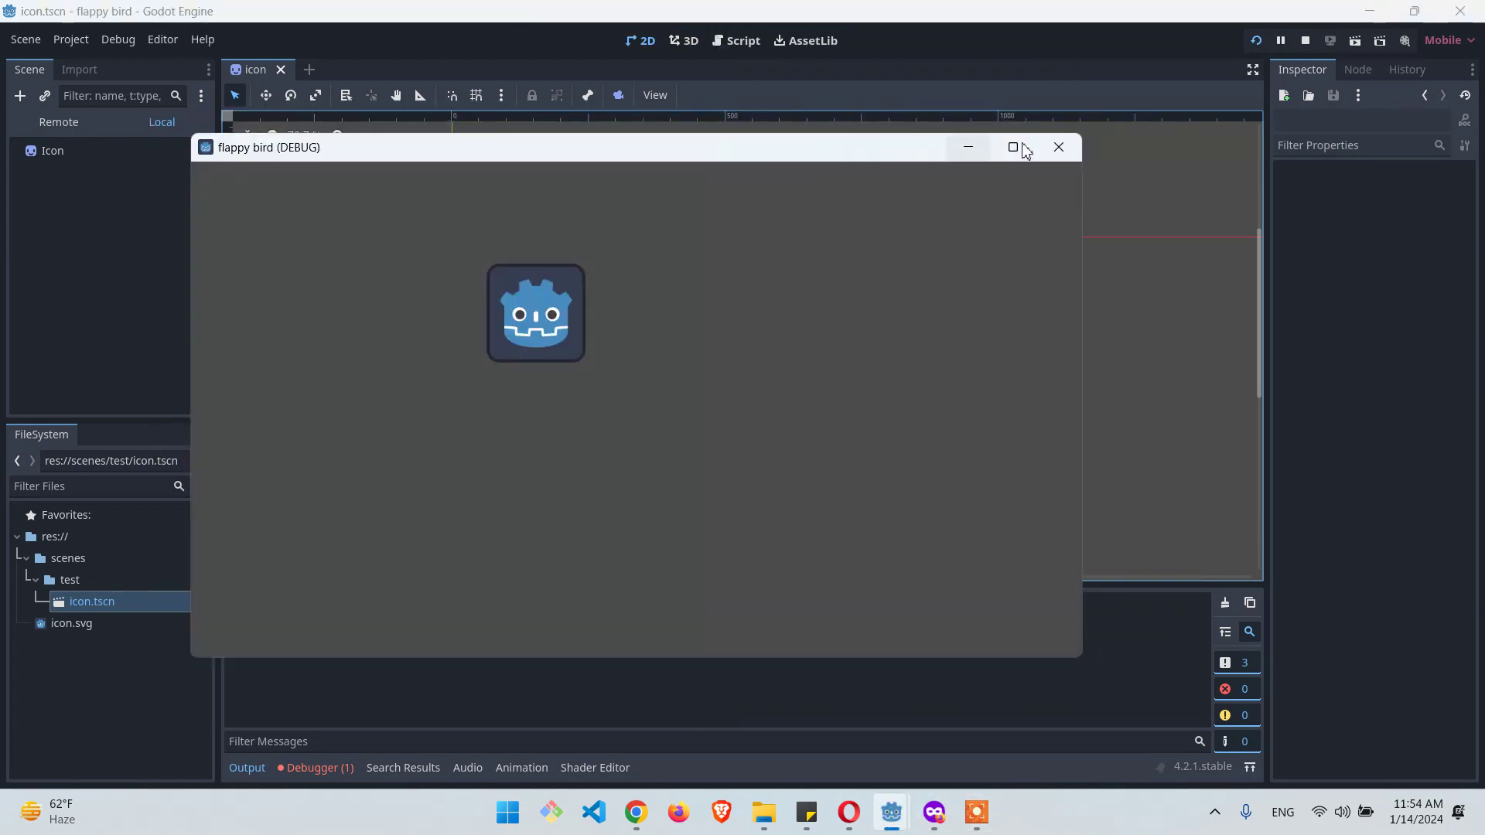
Step: Close the game window, run only the current scene to view it, and close that window as well
{"action": "left_click", "coordinate": [1060, 147]}
{"action": "left_click", "coordinate": [1355, 41]}
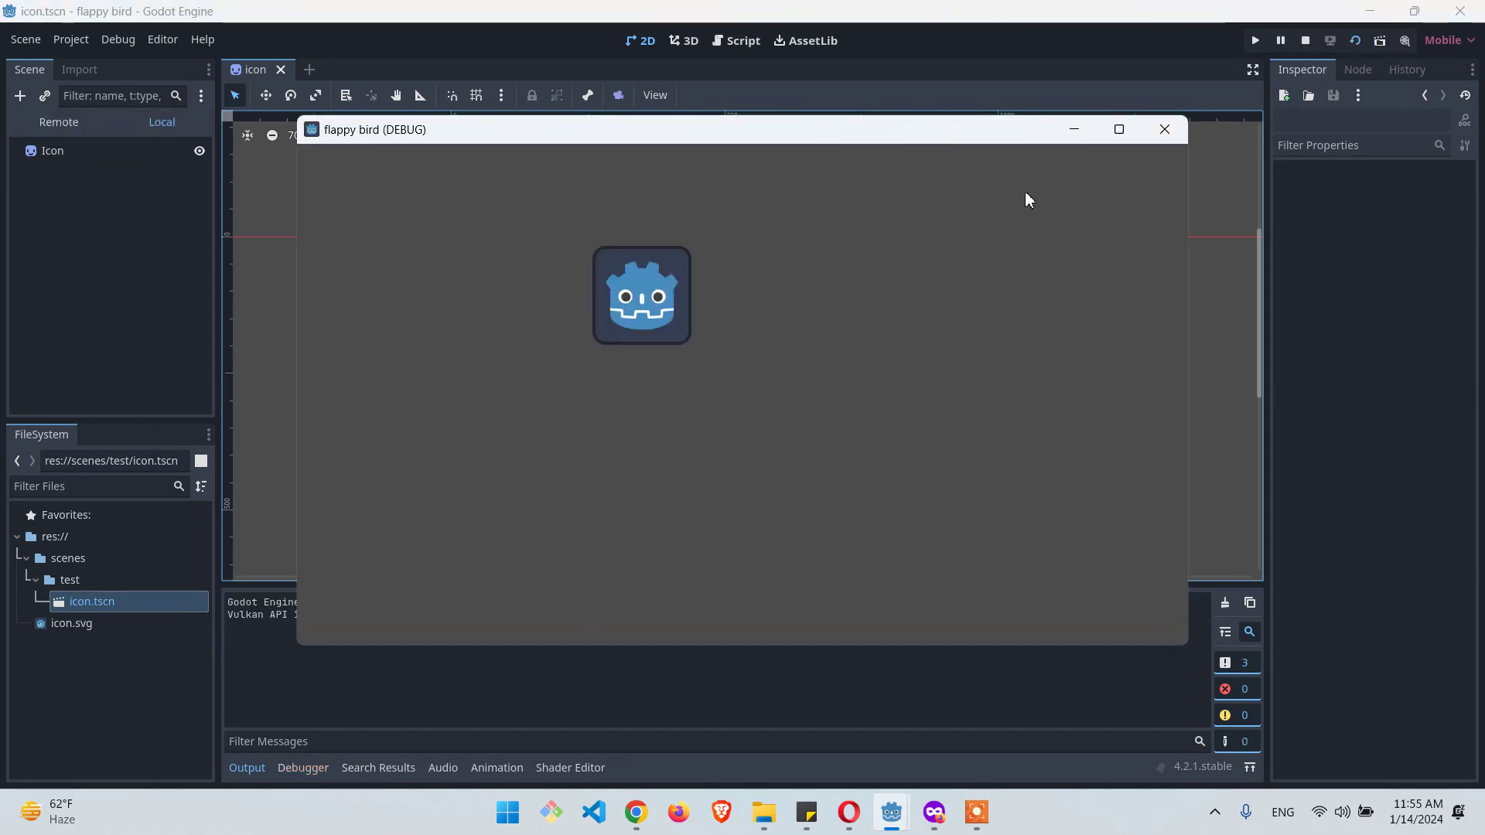
{"action": "left_click", "coordinate": [1165, 129]}
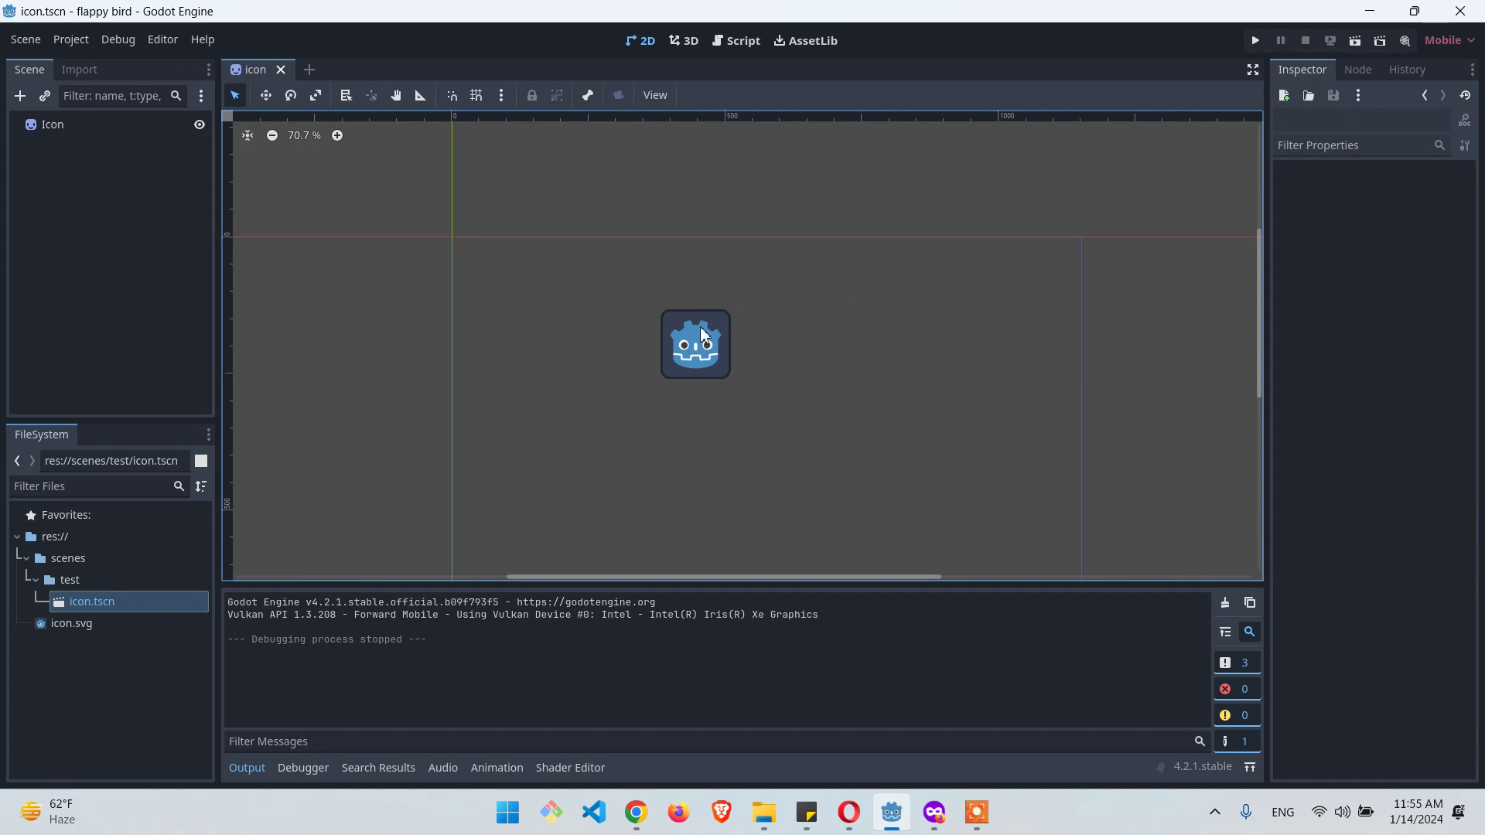
Step: Move the icon sprite to about (445, 268) and enlarge it to a scale of about 2.98
{"action": "left_click_drag", "start_coordinate": [700, 334], "coordinate": [665, 346]}
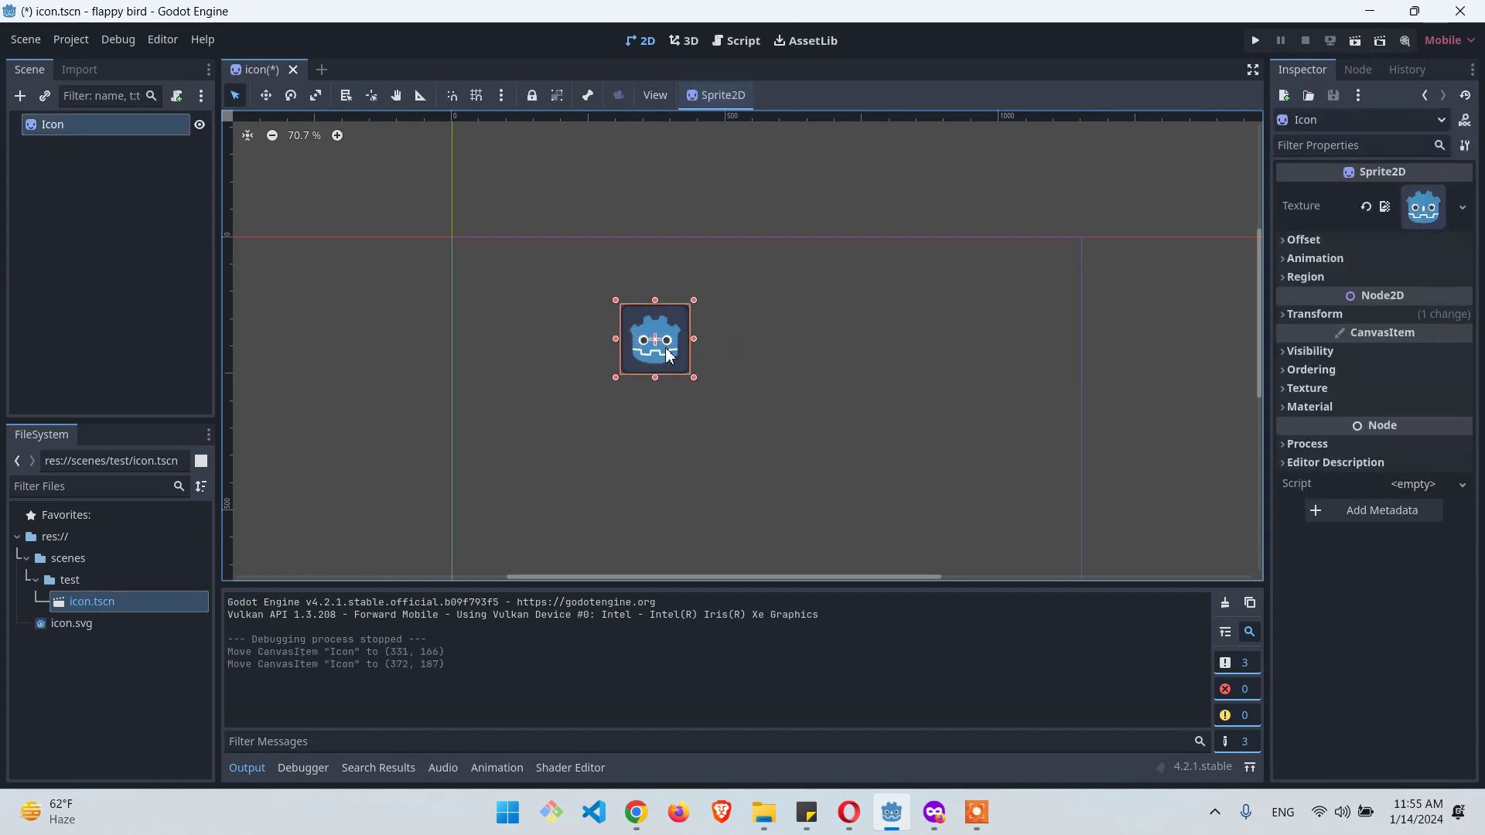
{"action": "scroll", "coordinate": [716, 359], "scroll_direction": "down", "scroll_amount": 1}
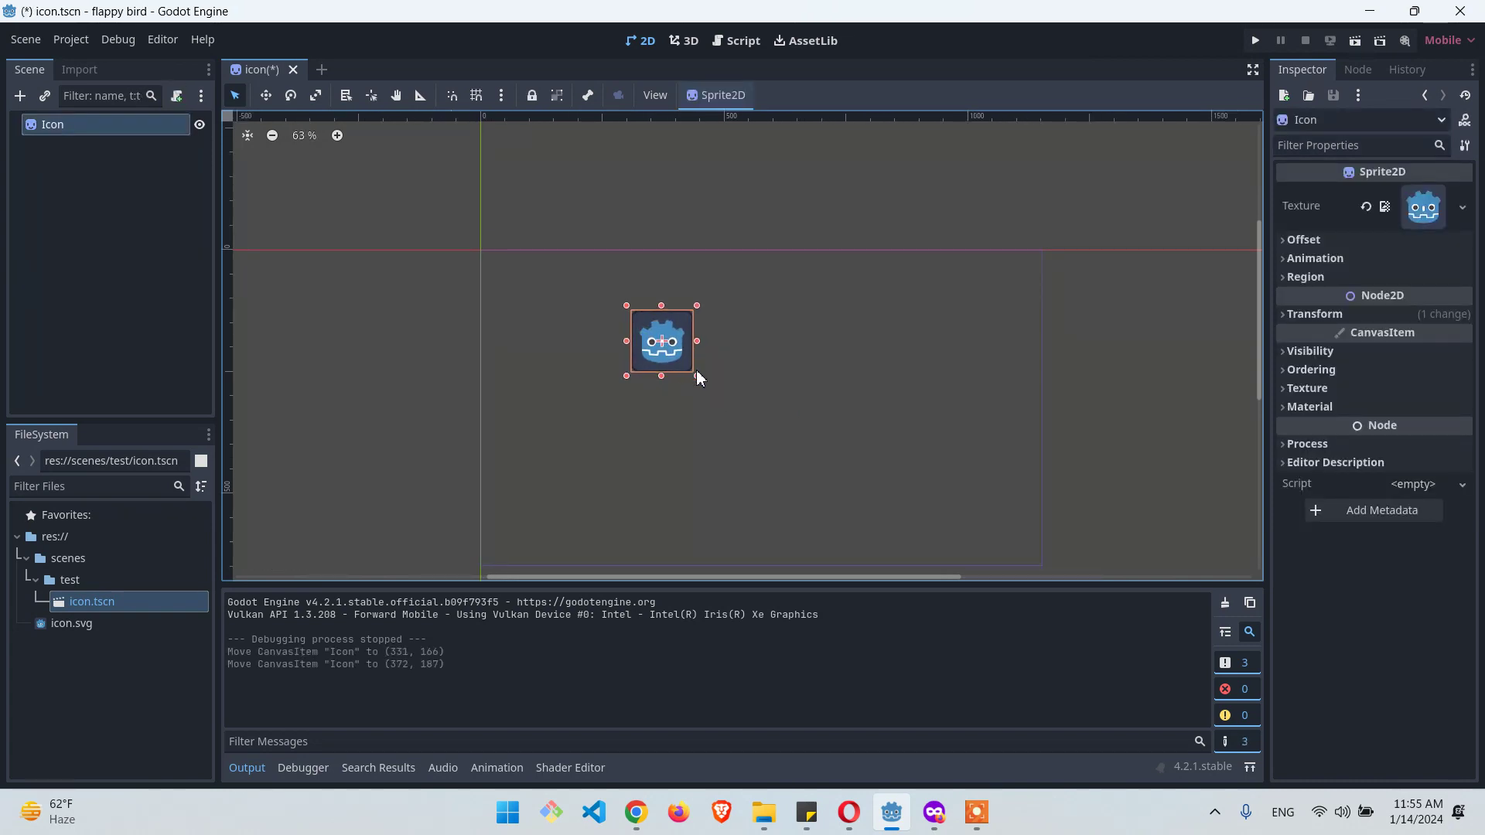
{"action": "left_click_drag", "start_coordinate": [696, 375], "coordinate": [740, 420]}
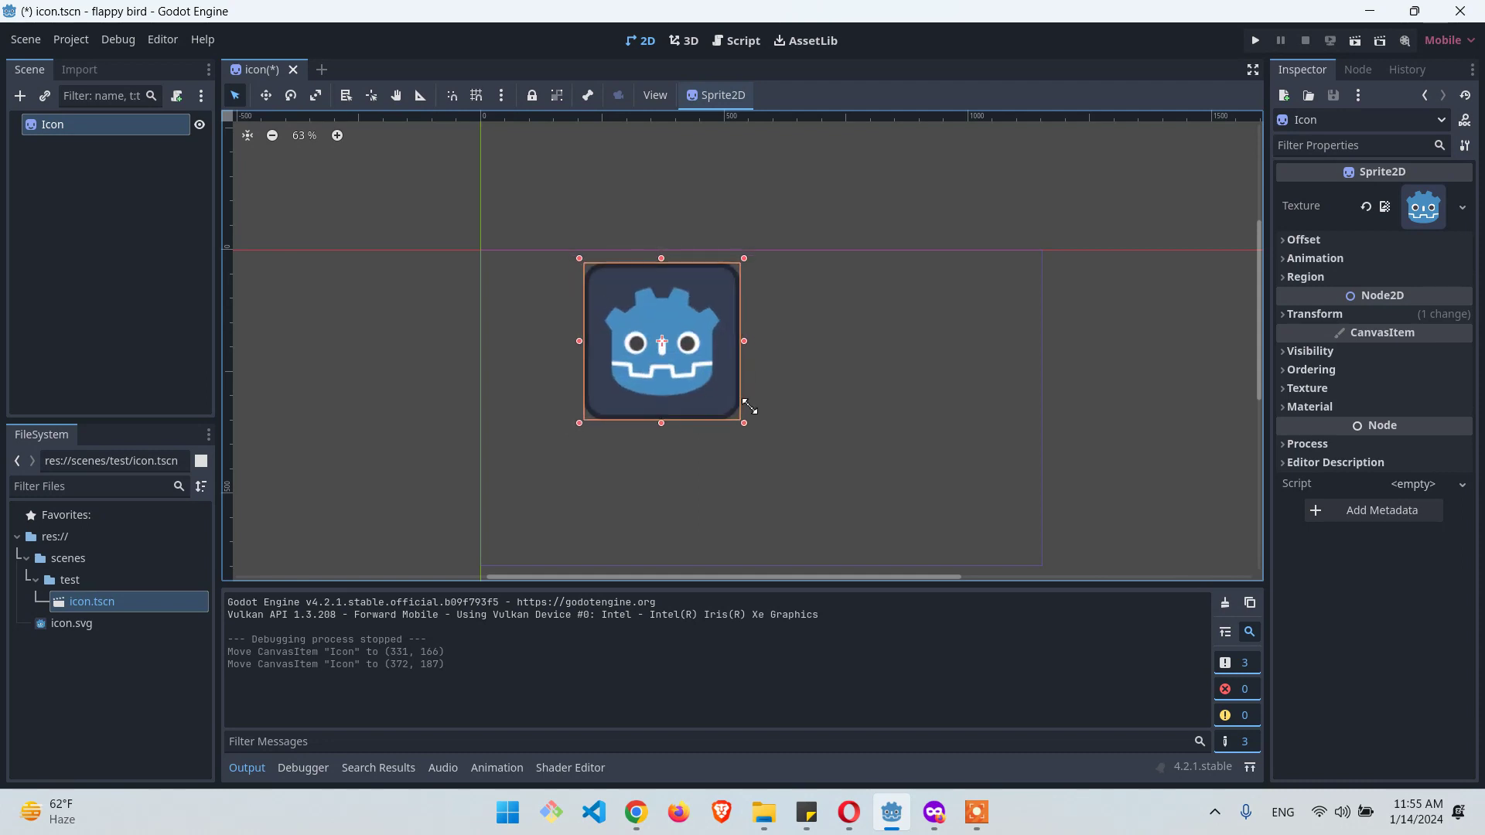
{"action": "left_click_drag", "start_coordinate": [678, 340], "coordinate": [713, 379]}
{"action": "scroll", "coordinate": [798, 418], "scroll_direction": "down", "scroll_amount": 3}
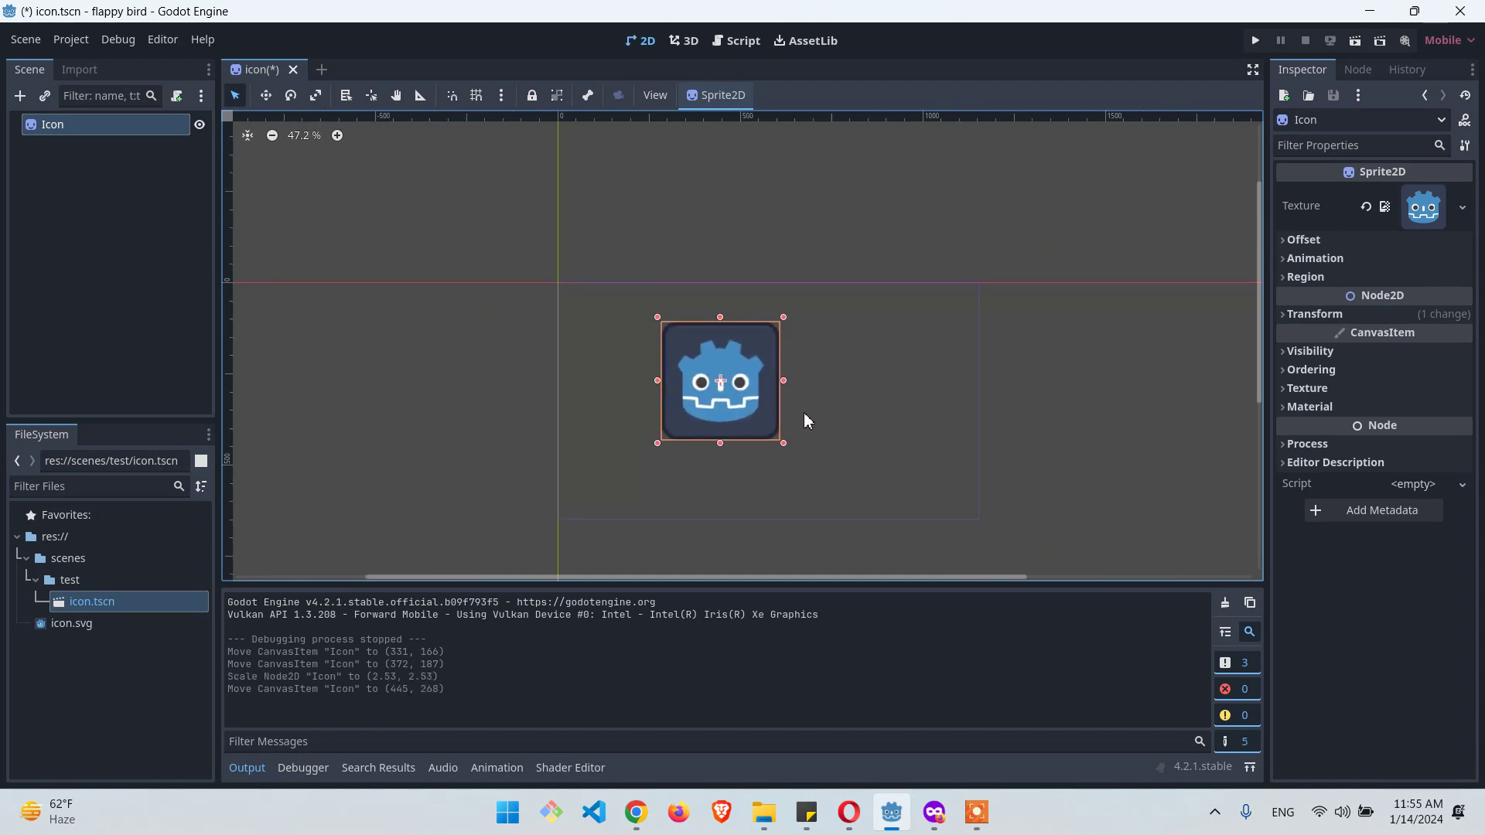
{"action": "left_click", "coordinate": [821, 378]}
{"action": "left_click", "coordinate": [718, 368]}
{"action": "left_click_drag", "start_coordinate": [786, 318], "coordinate": [757, 345]}
{"action": "left_click_drag", "start_coordinate": [762, 449], "coordinate": [786, 451]}
{"action": "left_click", "coordinate": [827, 415]}
{"action": "left_click", "coordinate": [655, 380]}
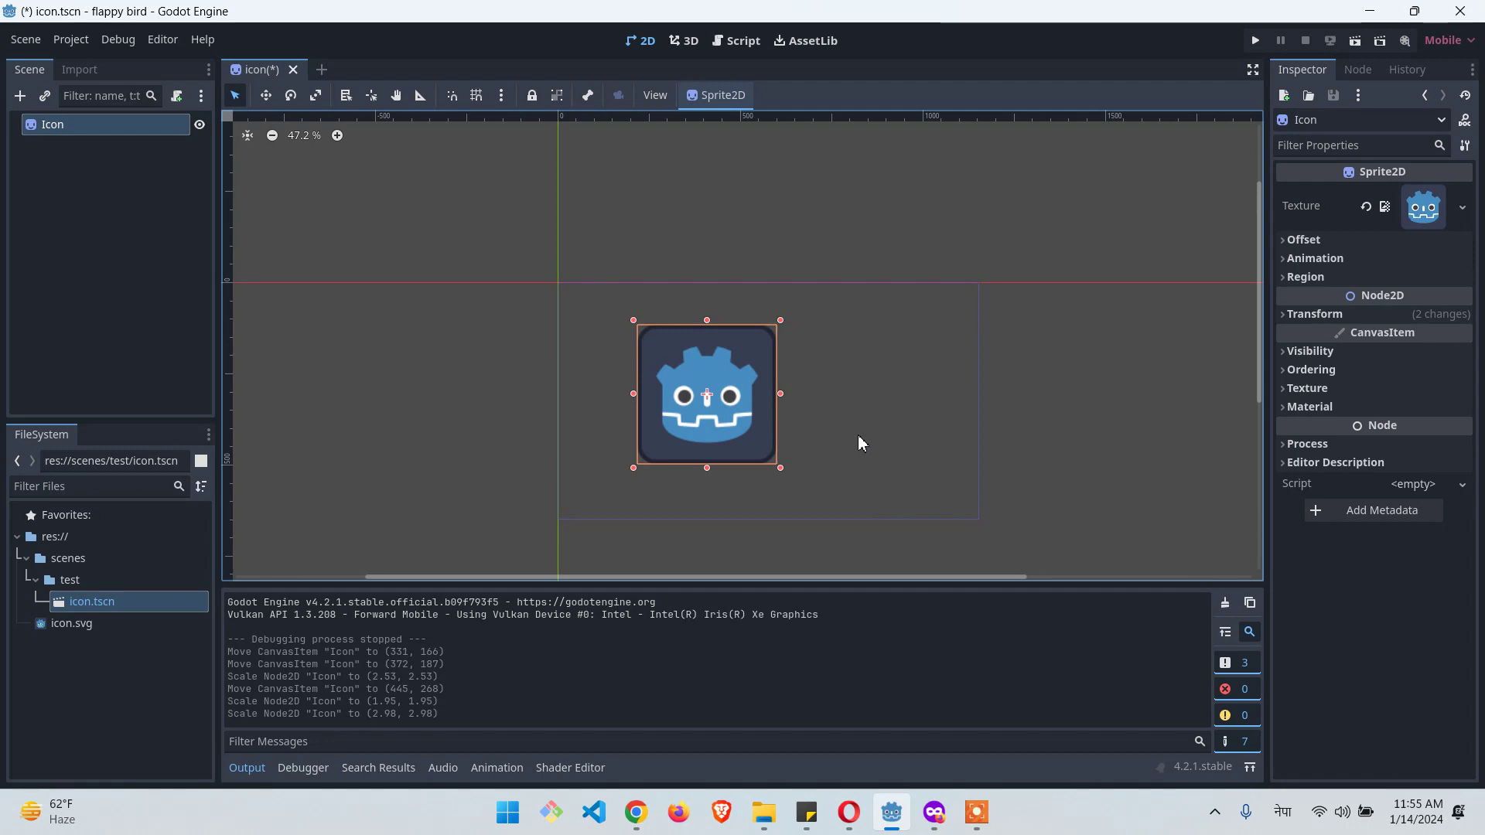
Step: Copy the Icon node and look at the actions available for it, including pasting
{"action": "right_click", "coordinate": [74, 139]}
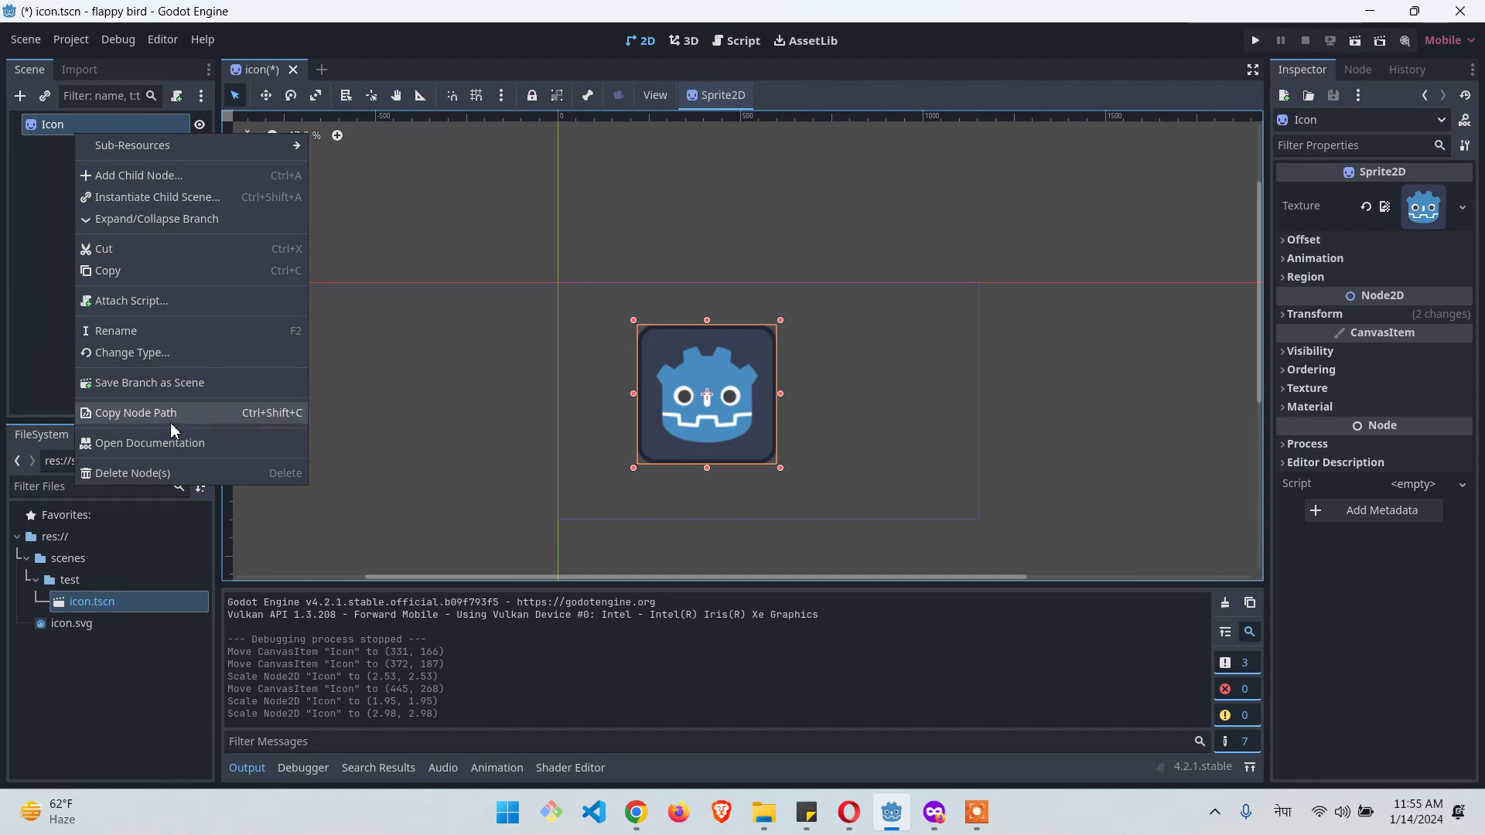
{"action": "left_click", "coordinate": [126, 272]}
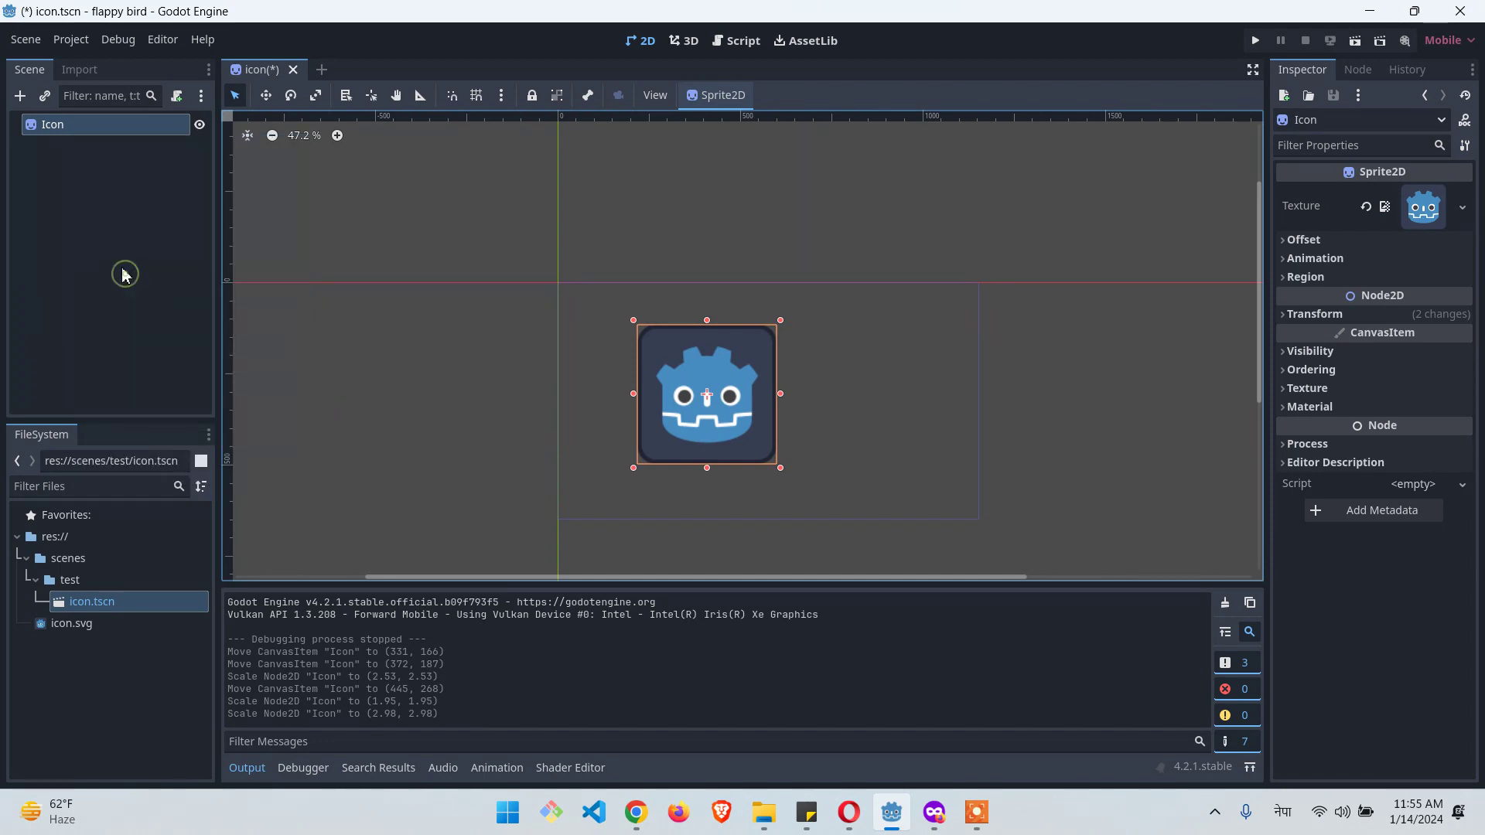
{"action": "right_click", "coordinate": [129, 127]}
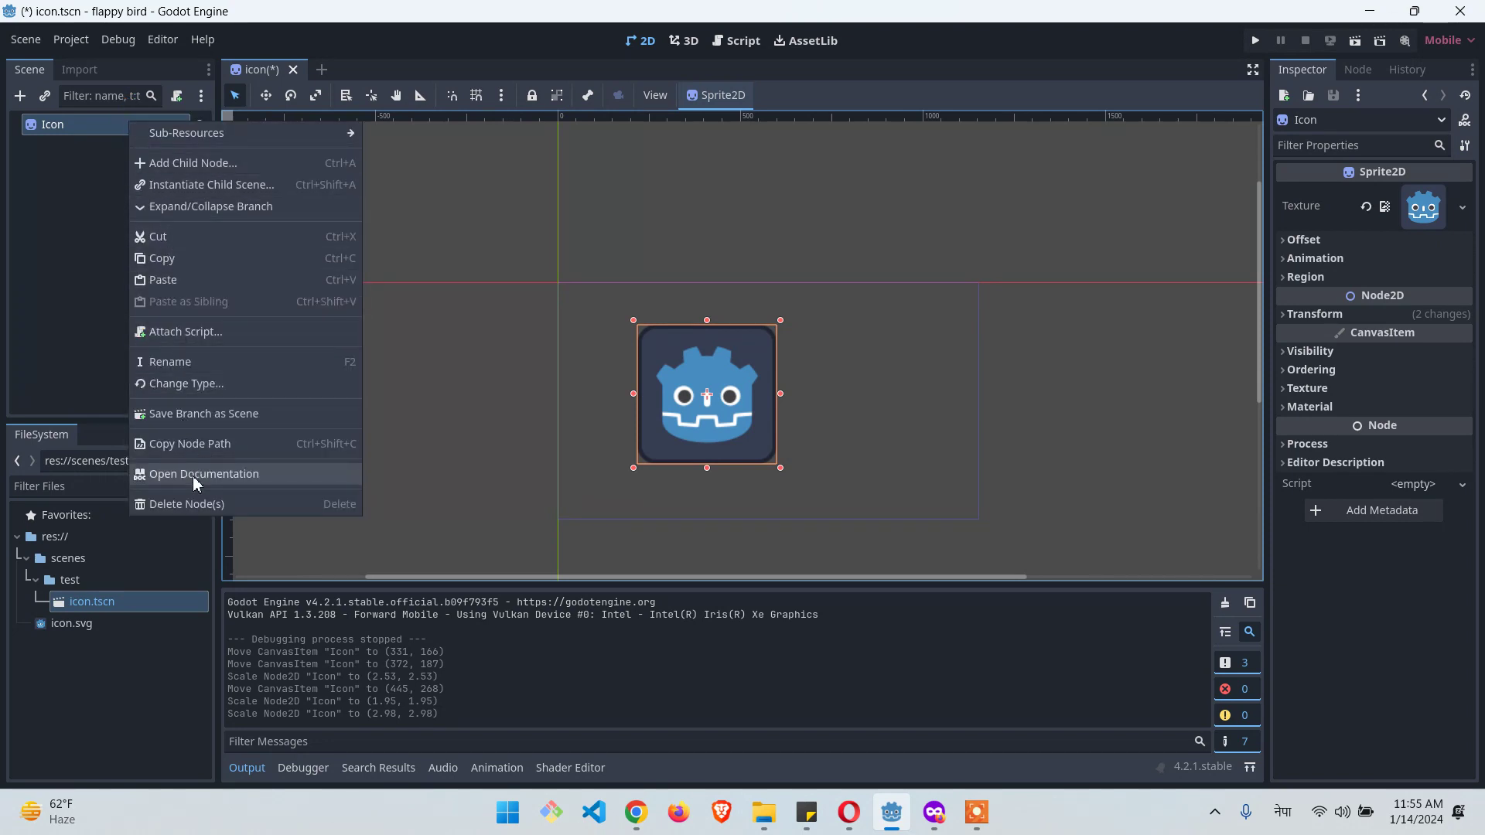
Step: Add icon.svg as a child sprite of the Icon node at about (539, 51), and move the parent to about (292, 274)
{"action": "left_click", "coordinate": [93, 623]}
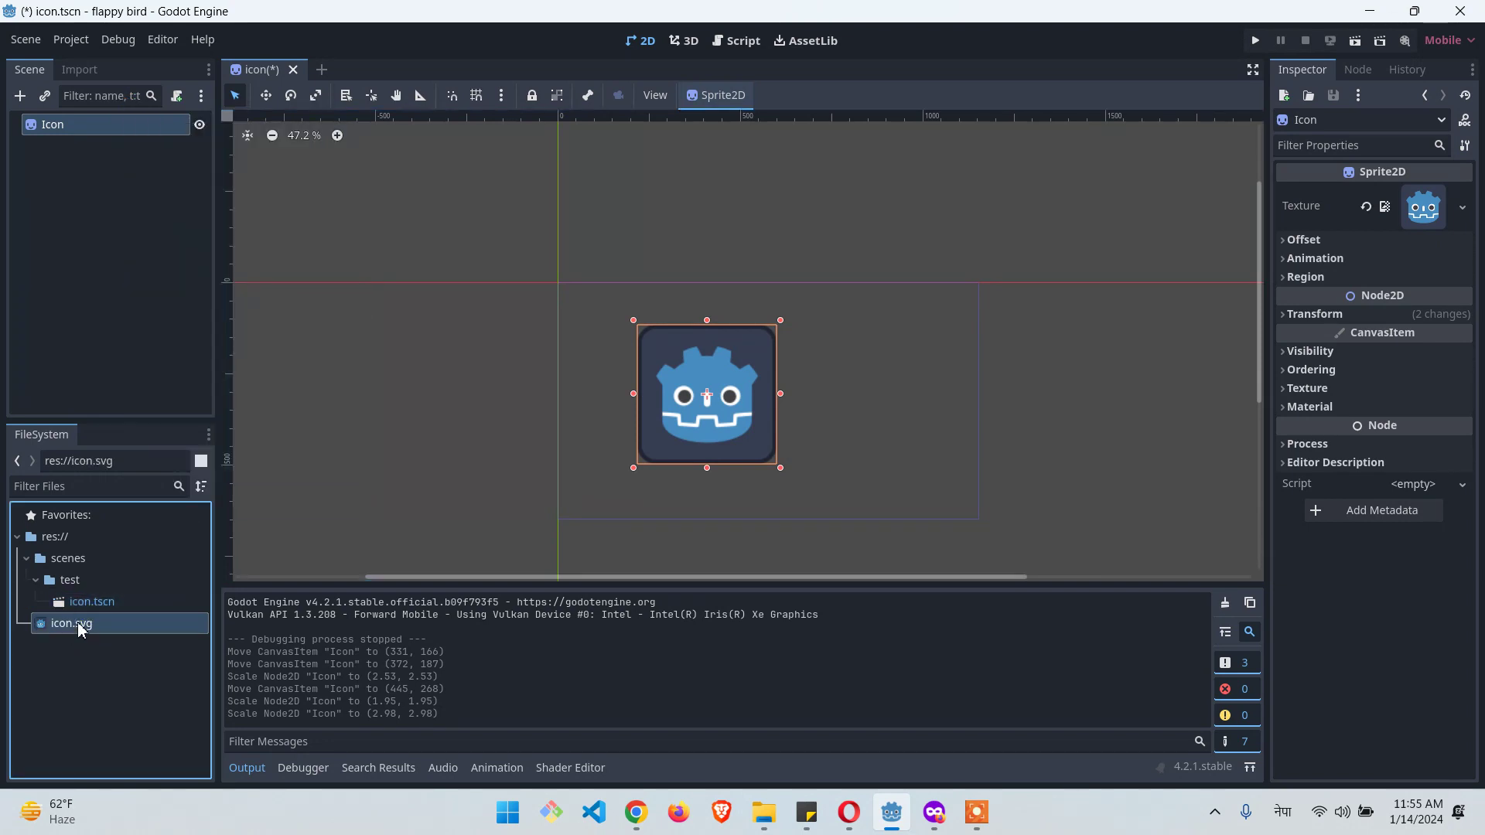
{"action": "left_click_drag", "start_coordinate": [77, 622], "coordinate": [898, 355]}
{"action": "left_click_drag", "start_coordinate": [731, 426], "coordinate": [683, 425]}
{"action": "left_click_drag", "start_coordinate": [782, 398], "coordinate": [669, 404]}
{"action": "left_click_drag", "start_coordinate": [874, 387], "coordinate": [1254, 435]}
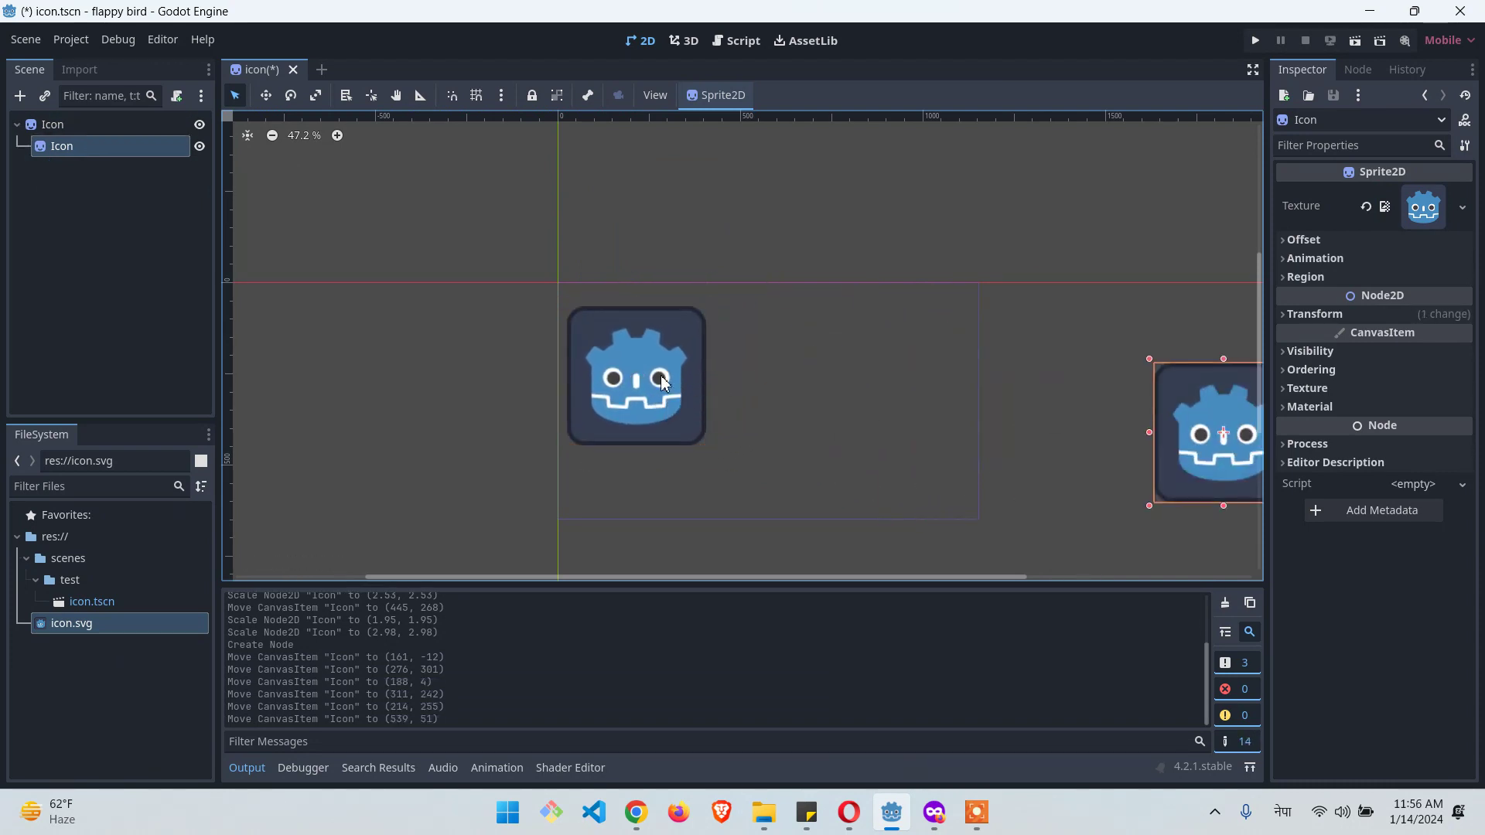
{"action": "left_click_drag", "start_coordinate": [662, 380], "coordinate": [691, 387]}
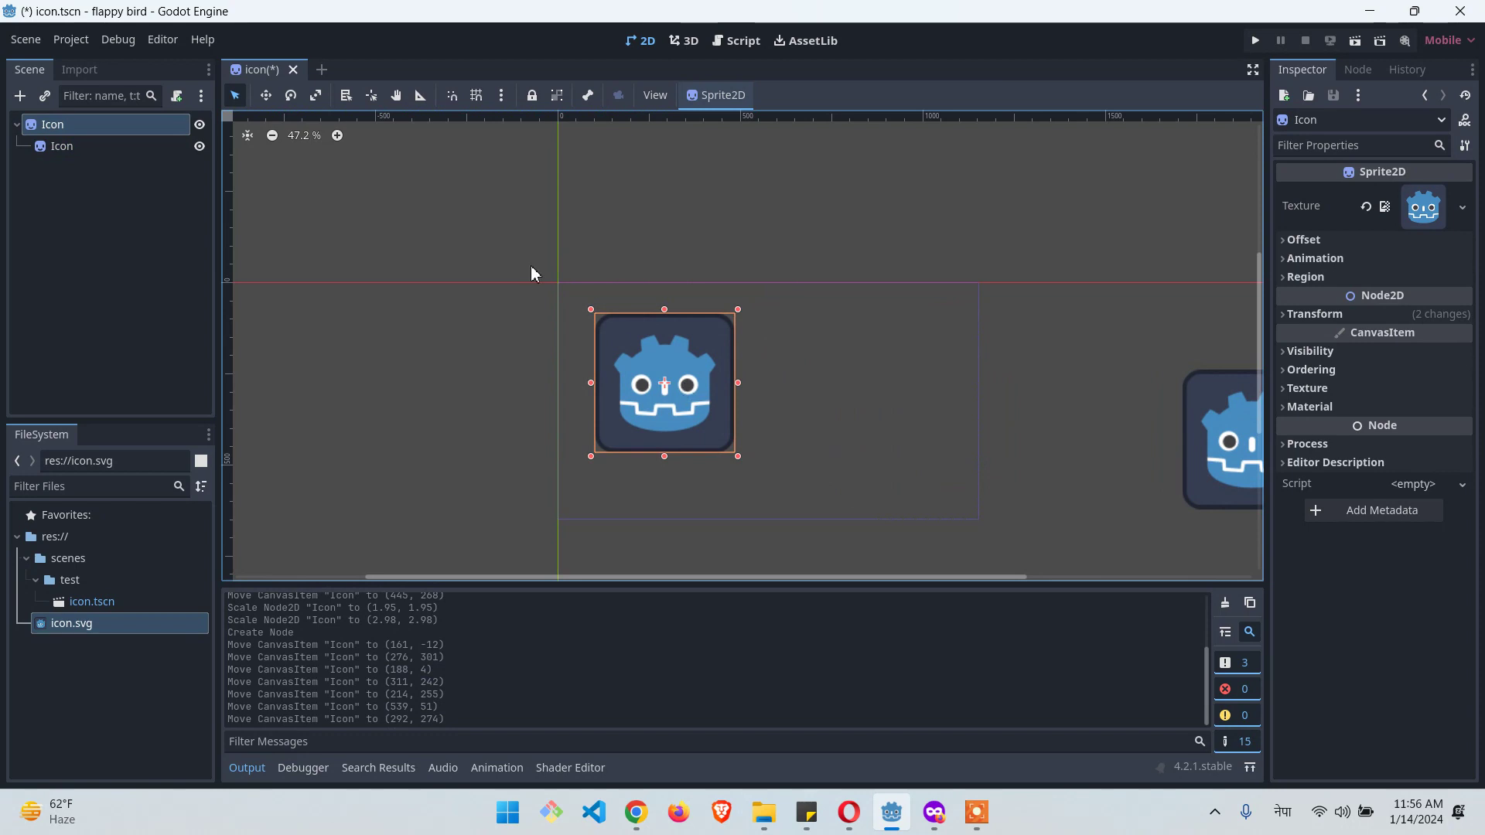
Step: Lock the parent Icon sprite, move its child to about (162, -21), and try to select the locked sprite in the viewport
{"action": "left_click", "coordinate": [532, 95]}
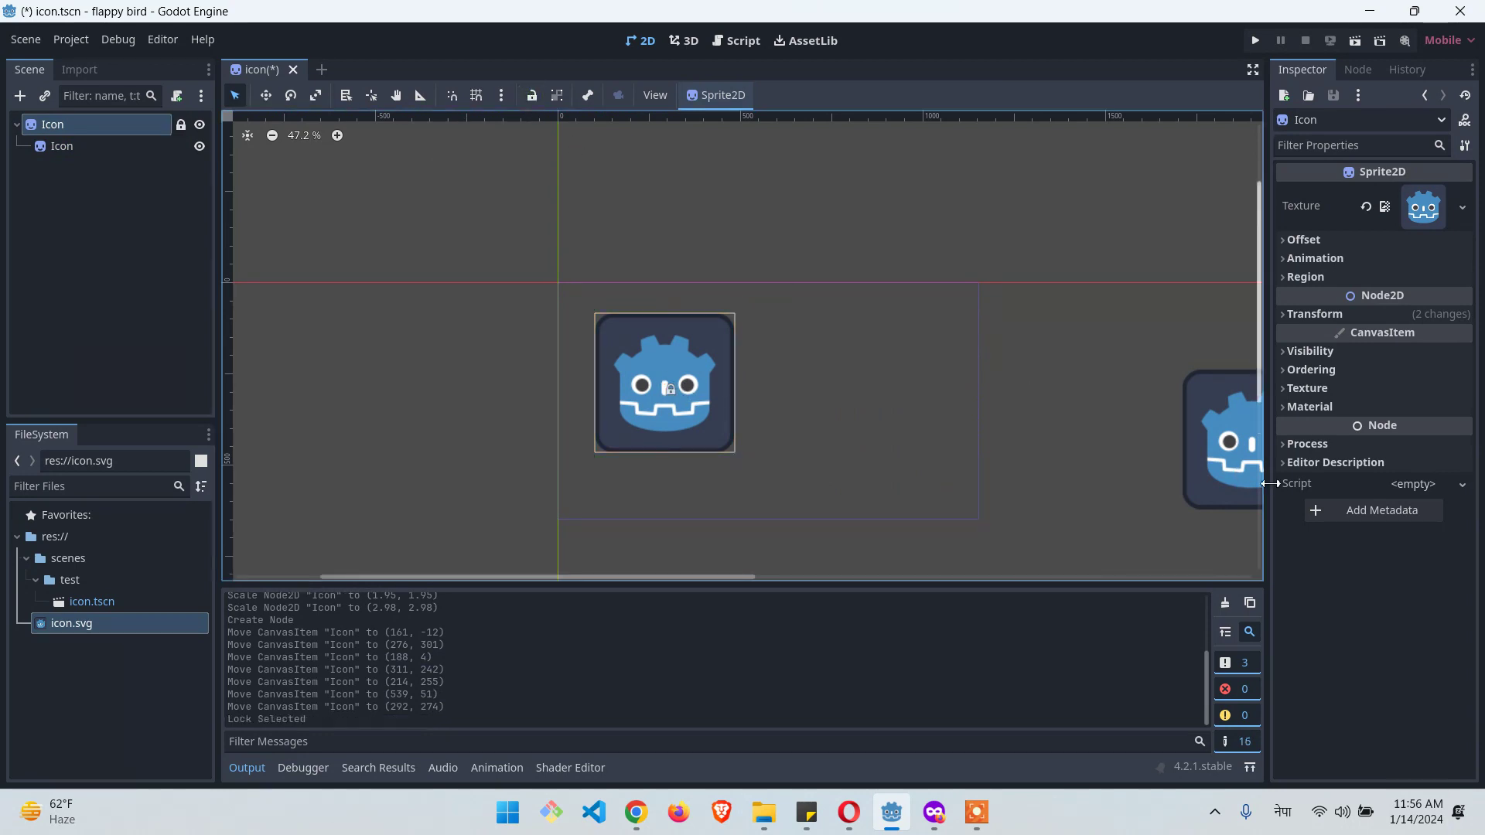
{"action": "left_click_drag", "start_coordinate": [1235, 457], "coordinate": [821, 387]}
{"action": "left_click", "coordinate": [645, 411]}
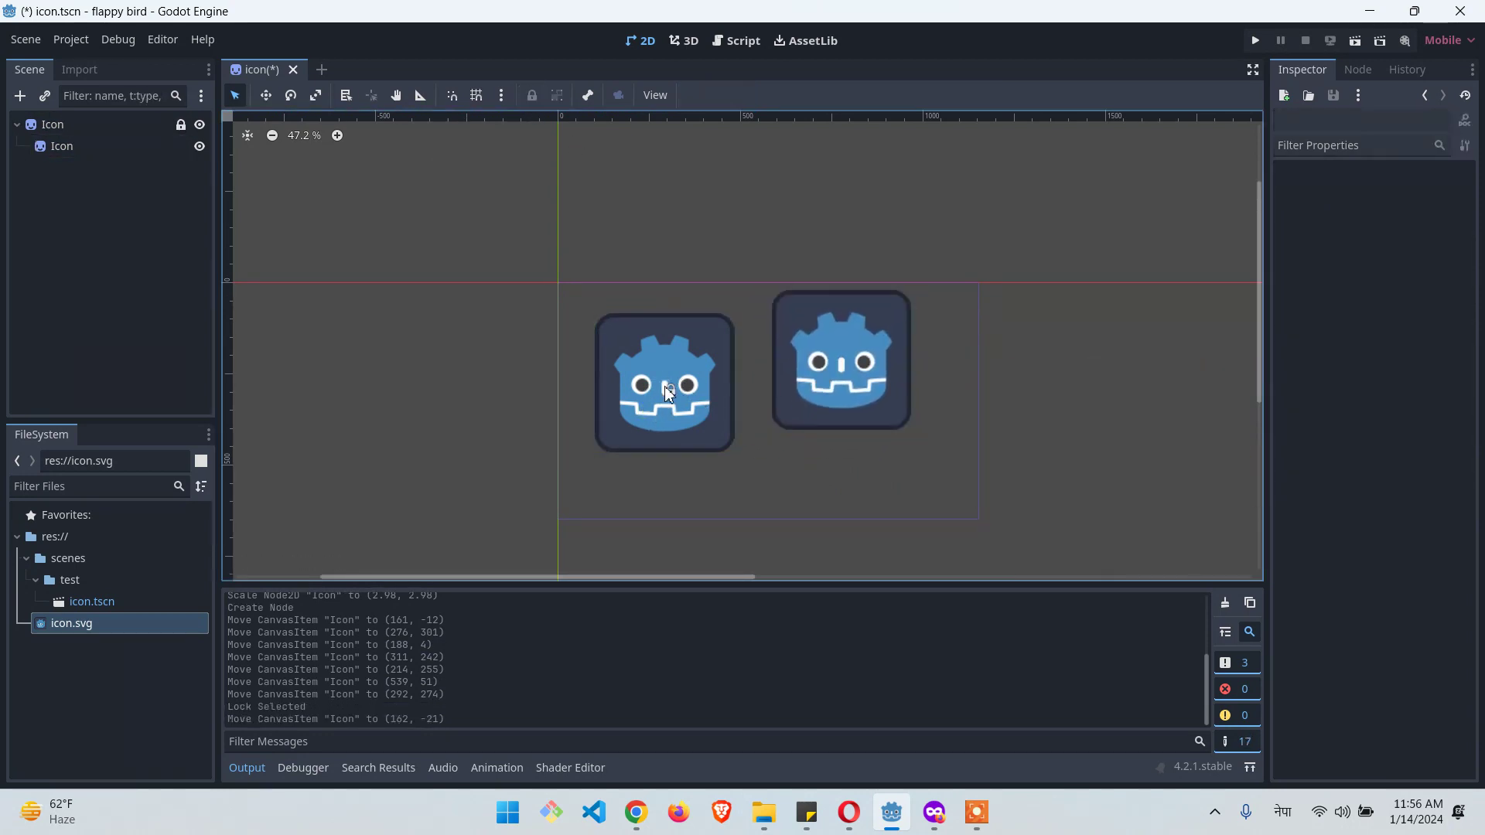
{"action": "left_click", "coordinate": [671, 368]}
{"action": "right_click", "coordinate": [678, 360]}
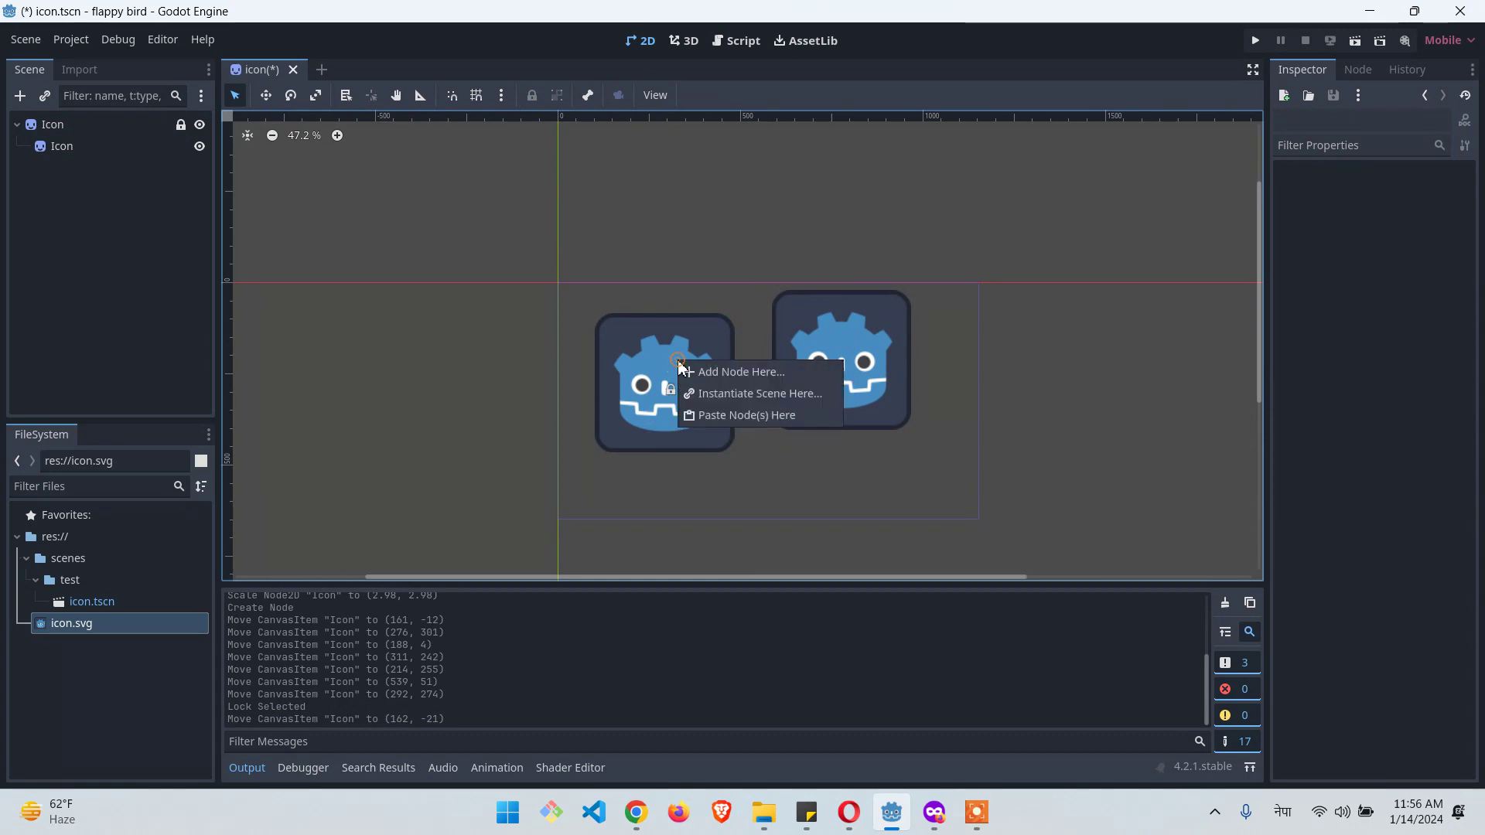
{"action": "left_click", "coordinate": [665, 342]}
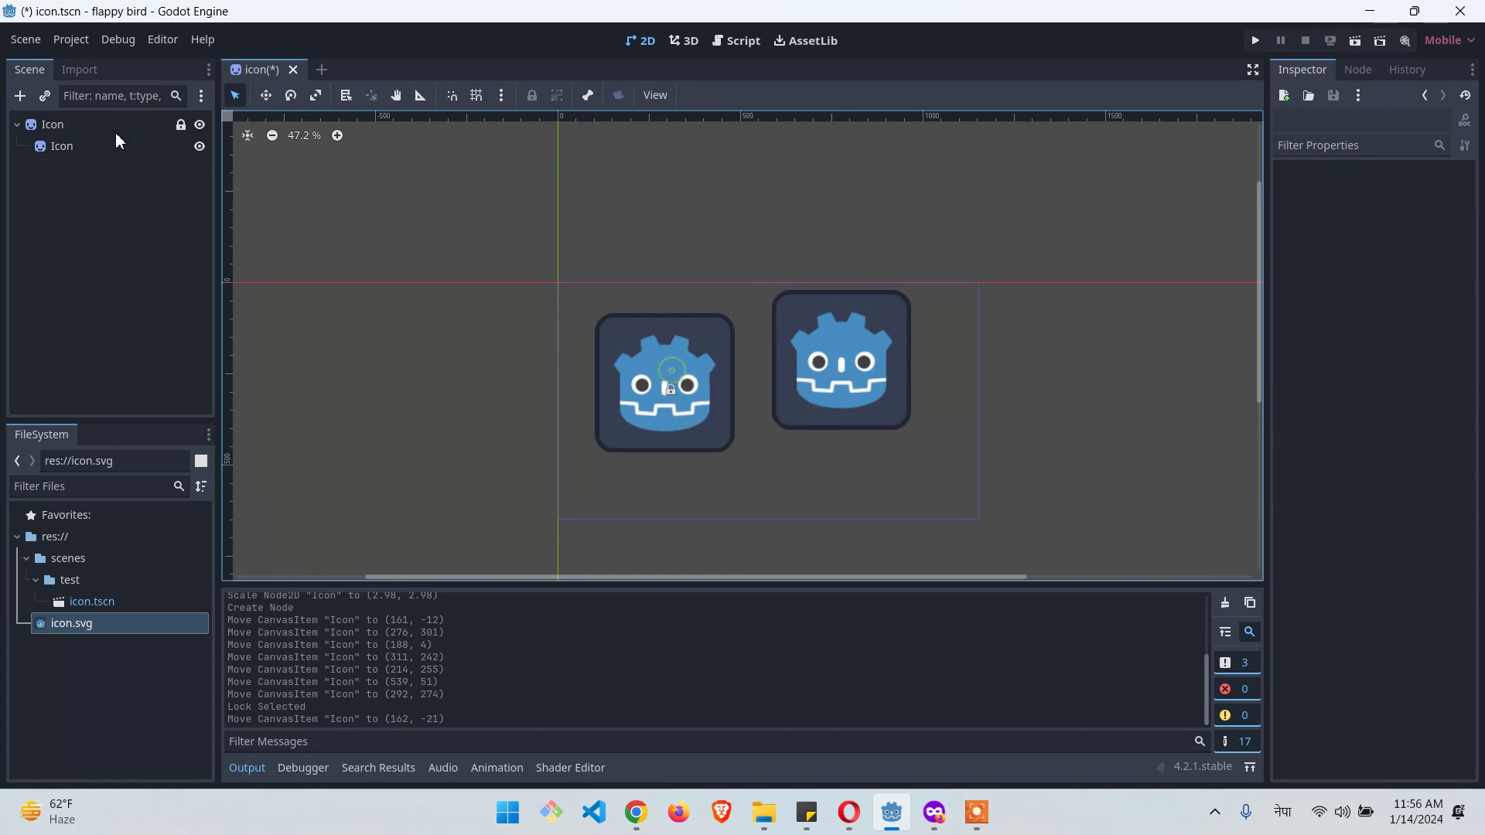
Step: Unlock the parent Icon sprite and test selecting both the parent and child sprites in the viewport
{"action": "left_click", "coordinate": [51, 123]}
{"action": "left_click", "coordinate": [531, 95]}
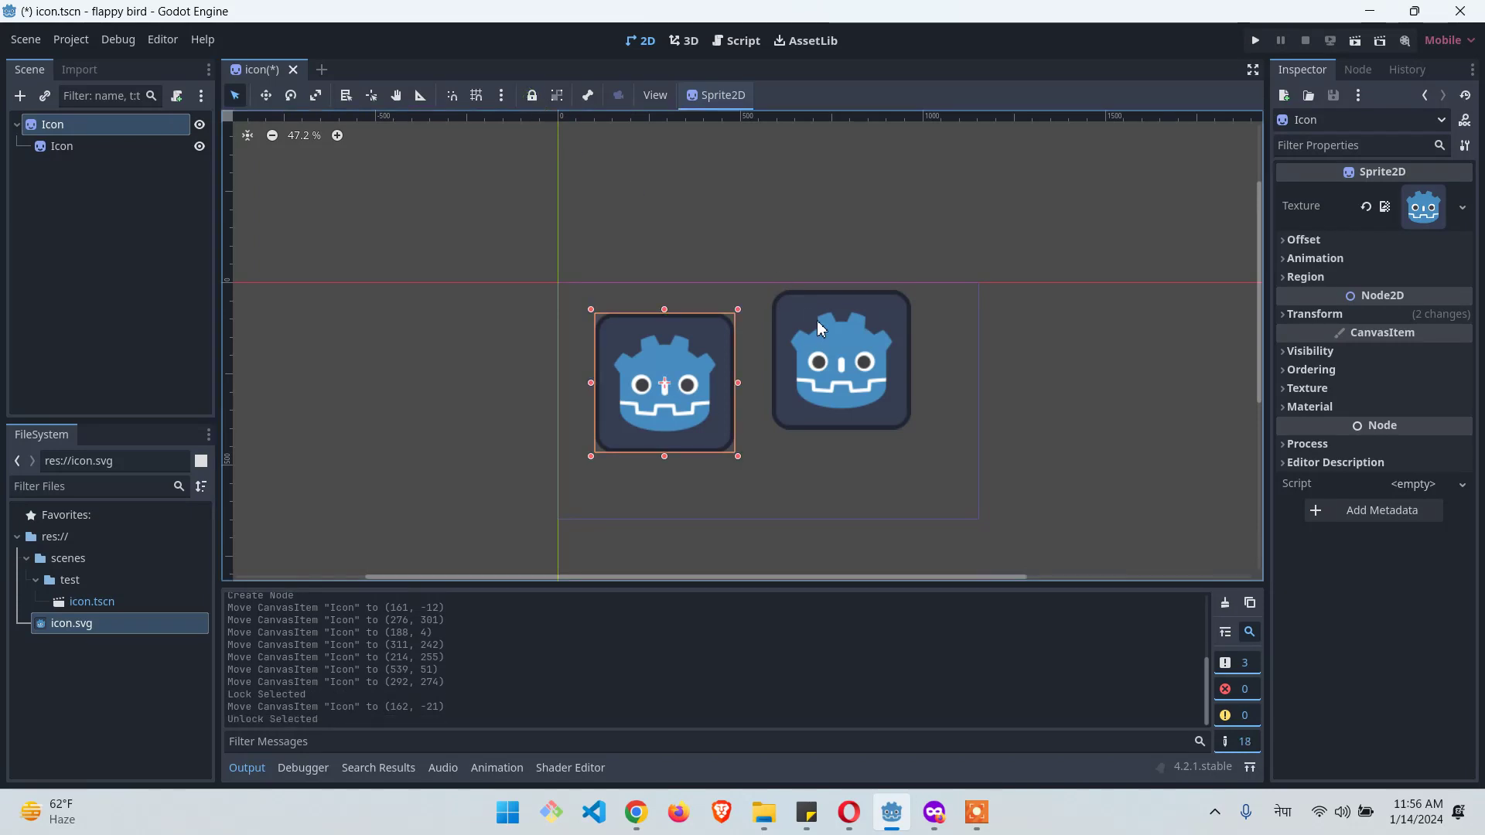
{"action": "left_click", "coordinate": [783, 377]}
{"action": "left_click", "coordinate": [685, 387]}
{"action": "left_click", "coordinate": [804, 352]}
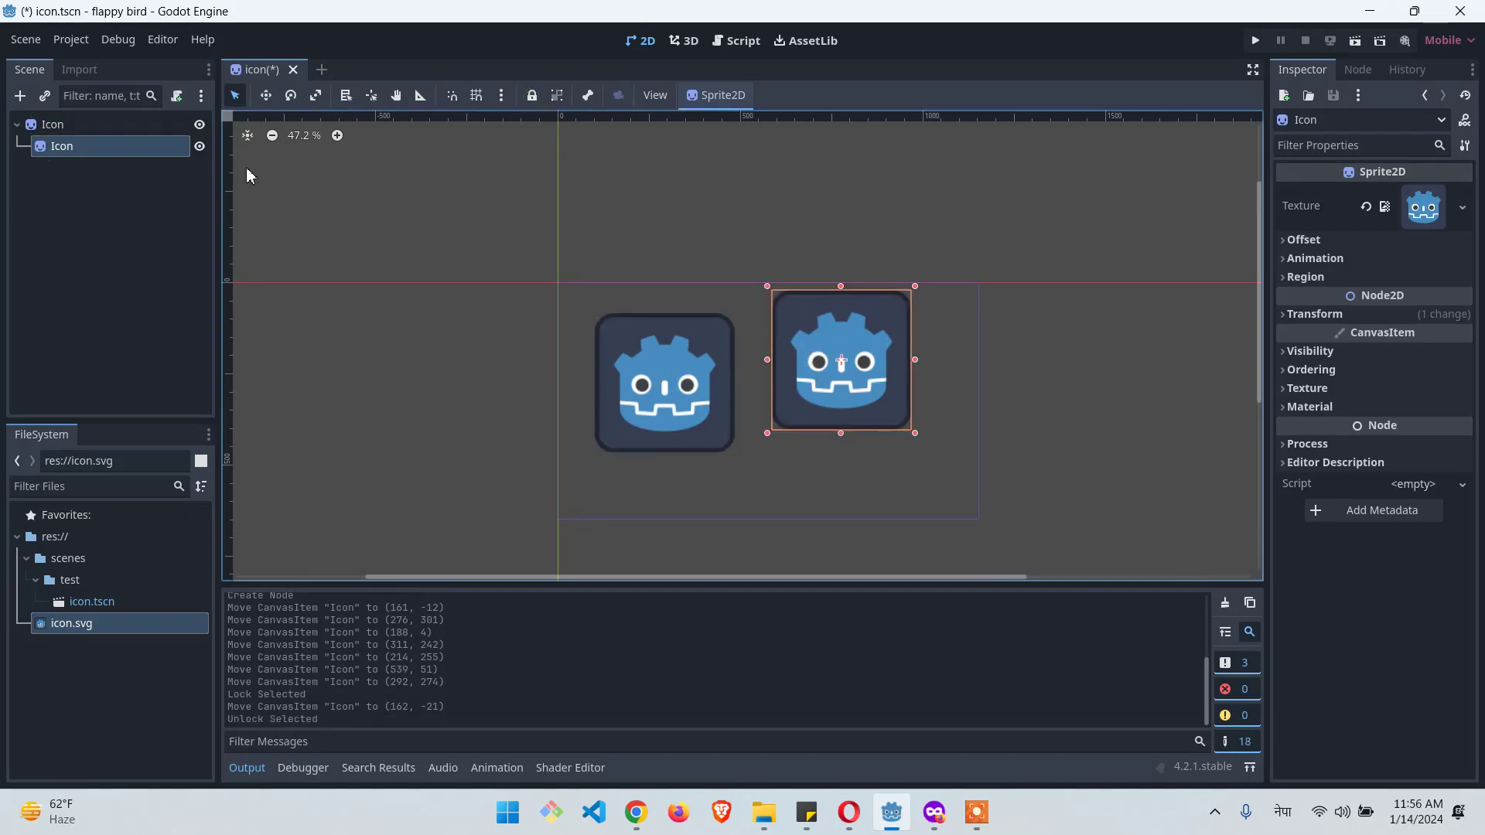
Step: Lock the child Icon sprite, move the parent to about (347, 285), and unlock the child
{"action": "left_click", "coordinate": [532, 95]}
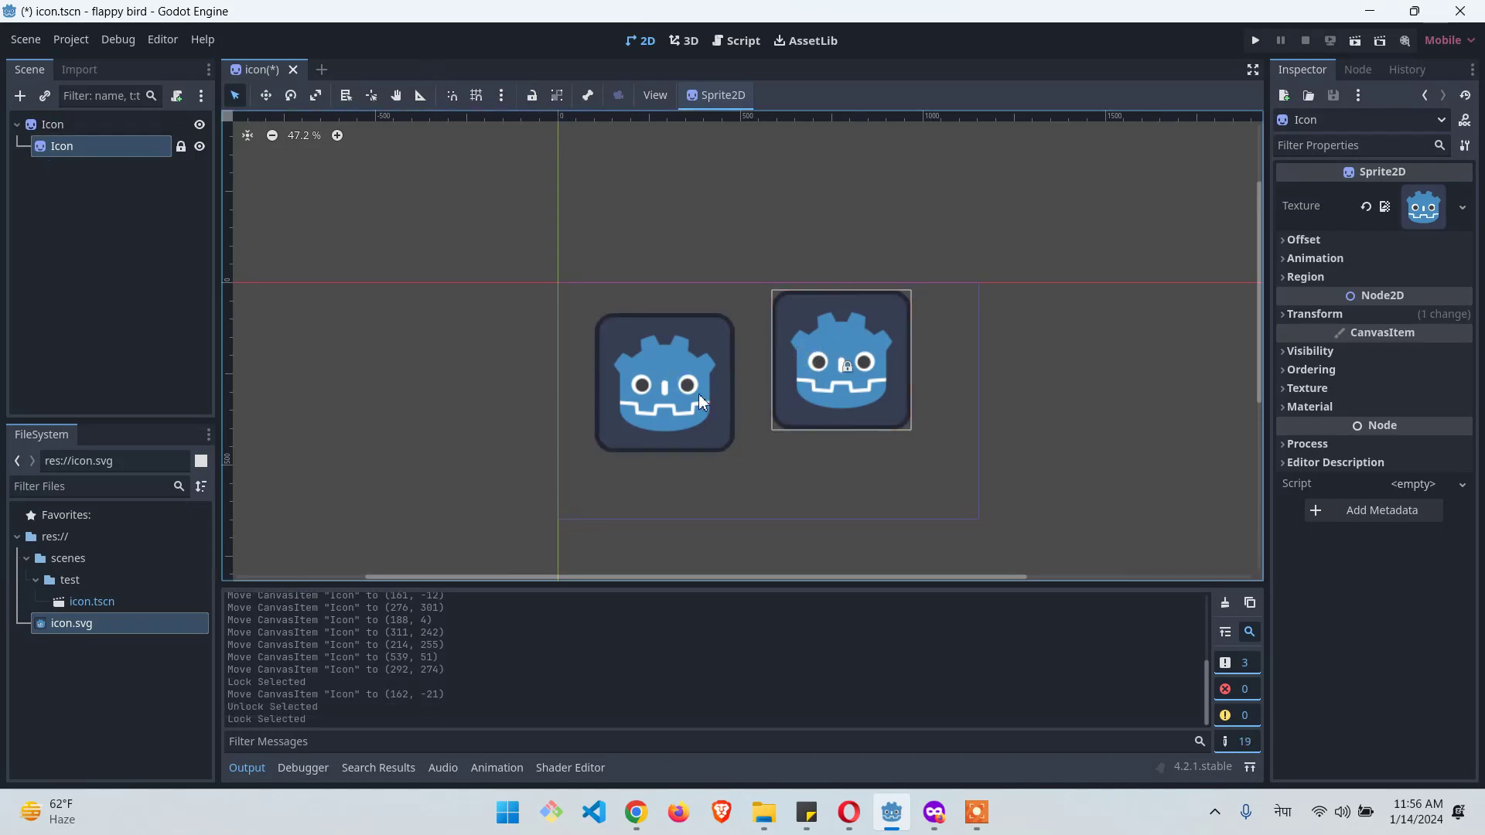
{"action": "mouse_move", "coordinate": [698, 400]}
{"action": "left_mouse_down"}
{"action": "mouse_move", "coordinate": [740, 372]}
{"action": "mouse_move", "coordinate": [719, 404]}
{"action": "left_mouse_up"}
{"action": "left_click", "coordinate": [114, 150]}
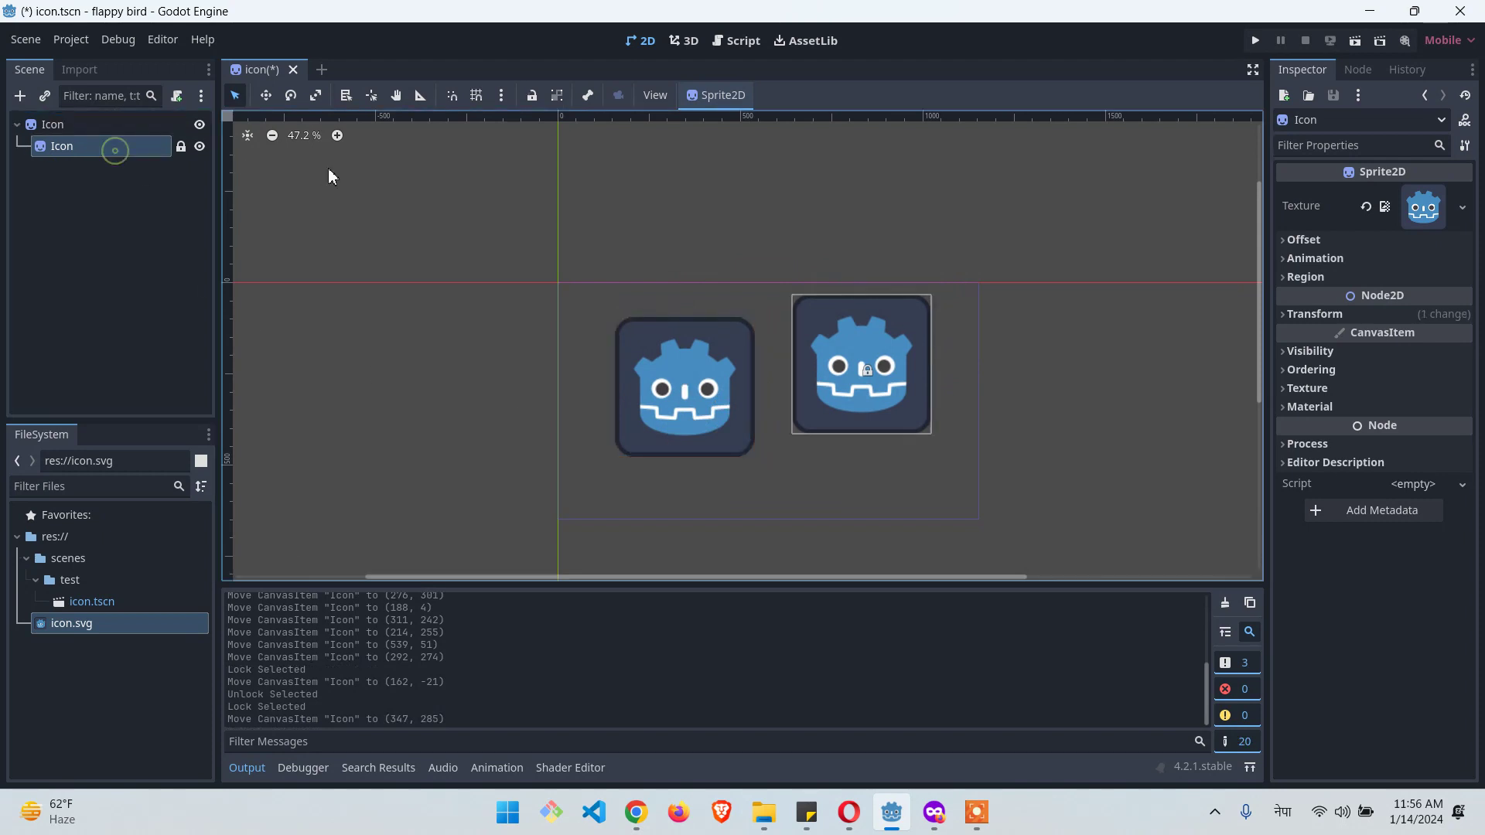
{"action": "left_click", "coordinate": [531, 95]}
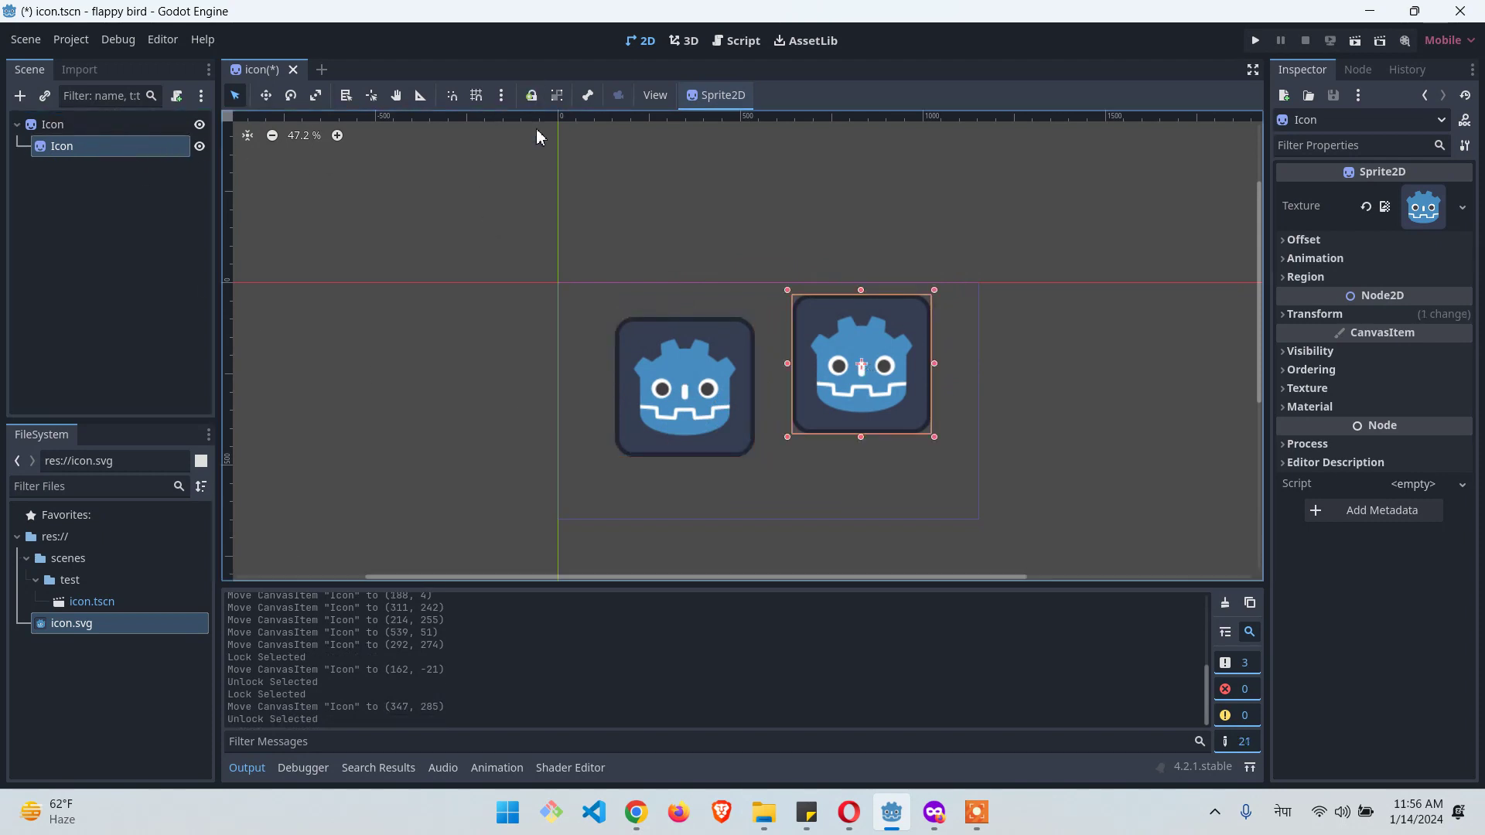
Step: Lock the parent Icon sprite and reposition its child, finishing with the Move tool at about (-49, -50)
{"action": "left_click", "coordinate": [644, 365]}
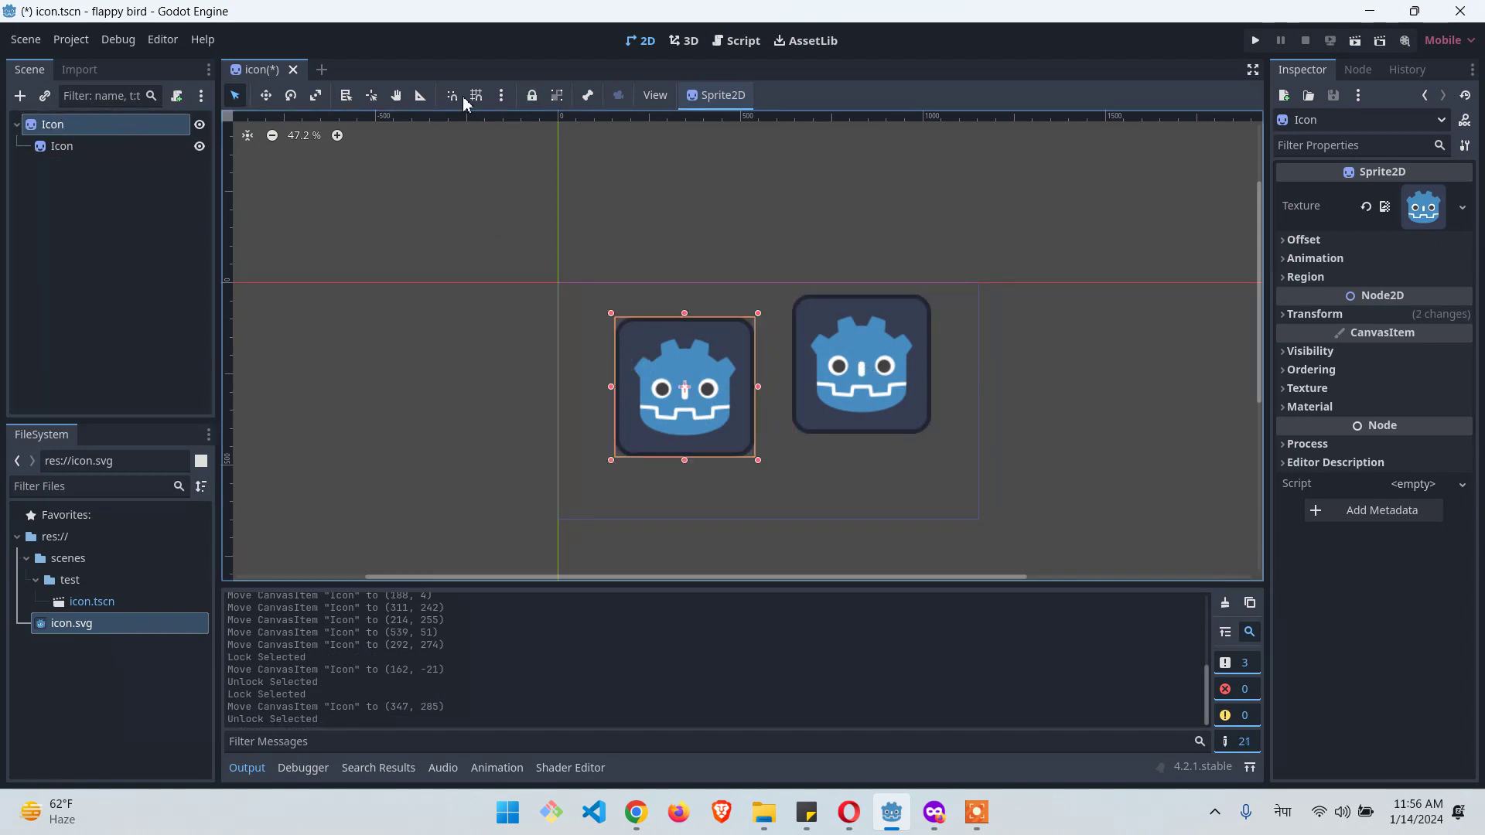
{"action": "left_click", "coordinate": [531, 95]}
{"action": "left_click_drag", "start_coordinate": [884, 370], "coordinate": [810, 370]}
{"action": "left_click", "coordinate": [676, 373]}
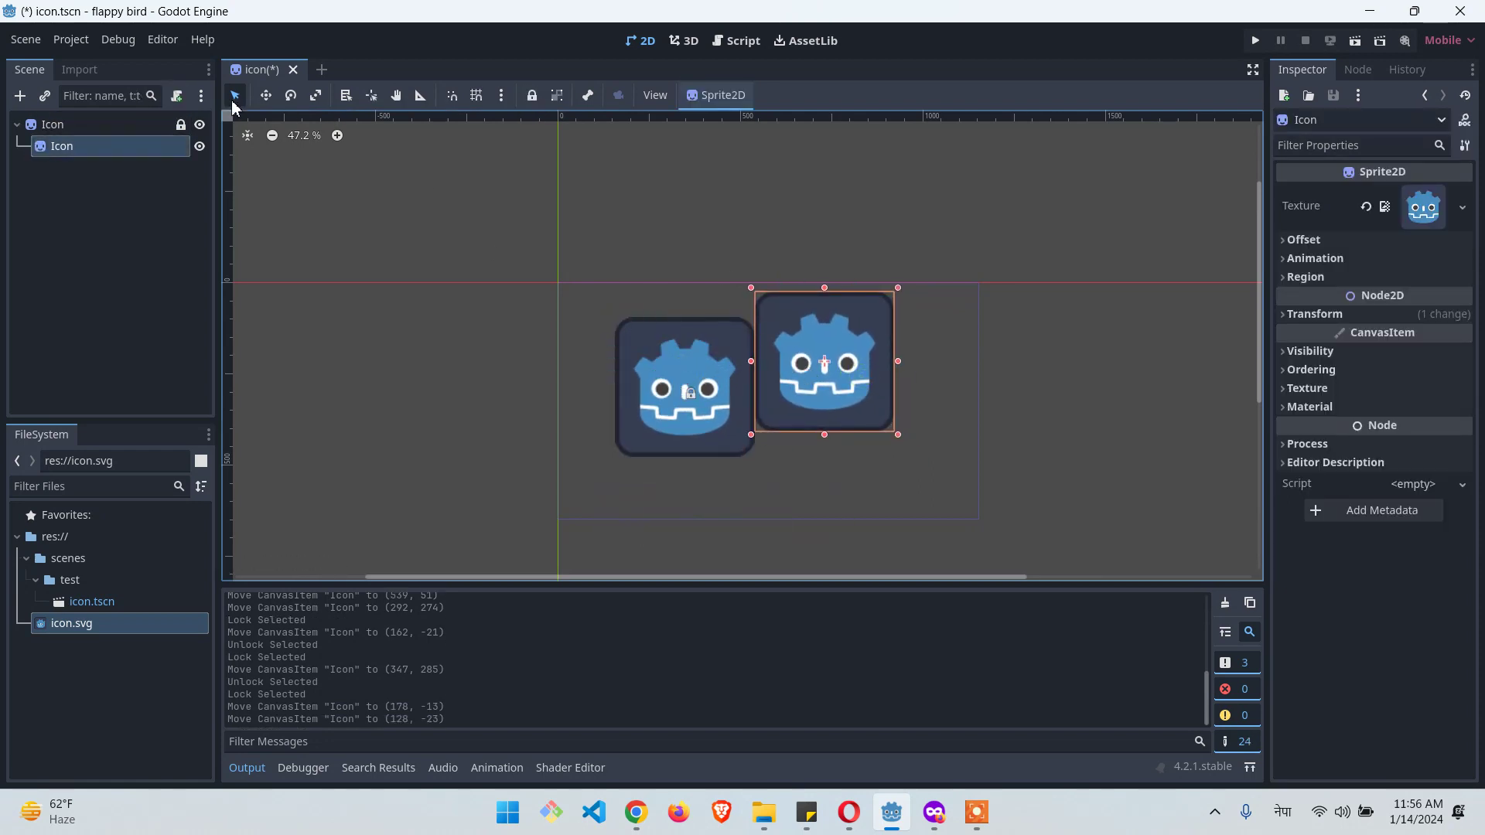
{"action": "left_click", "coordinate": [265, 96]}
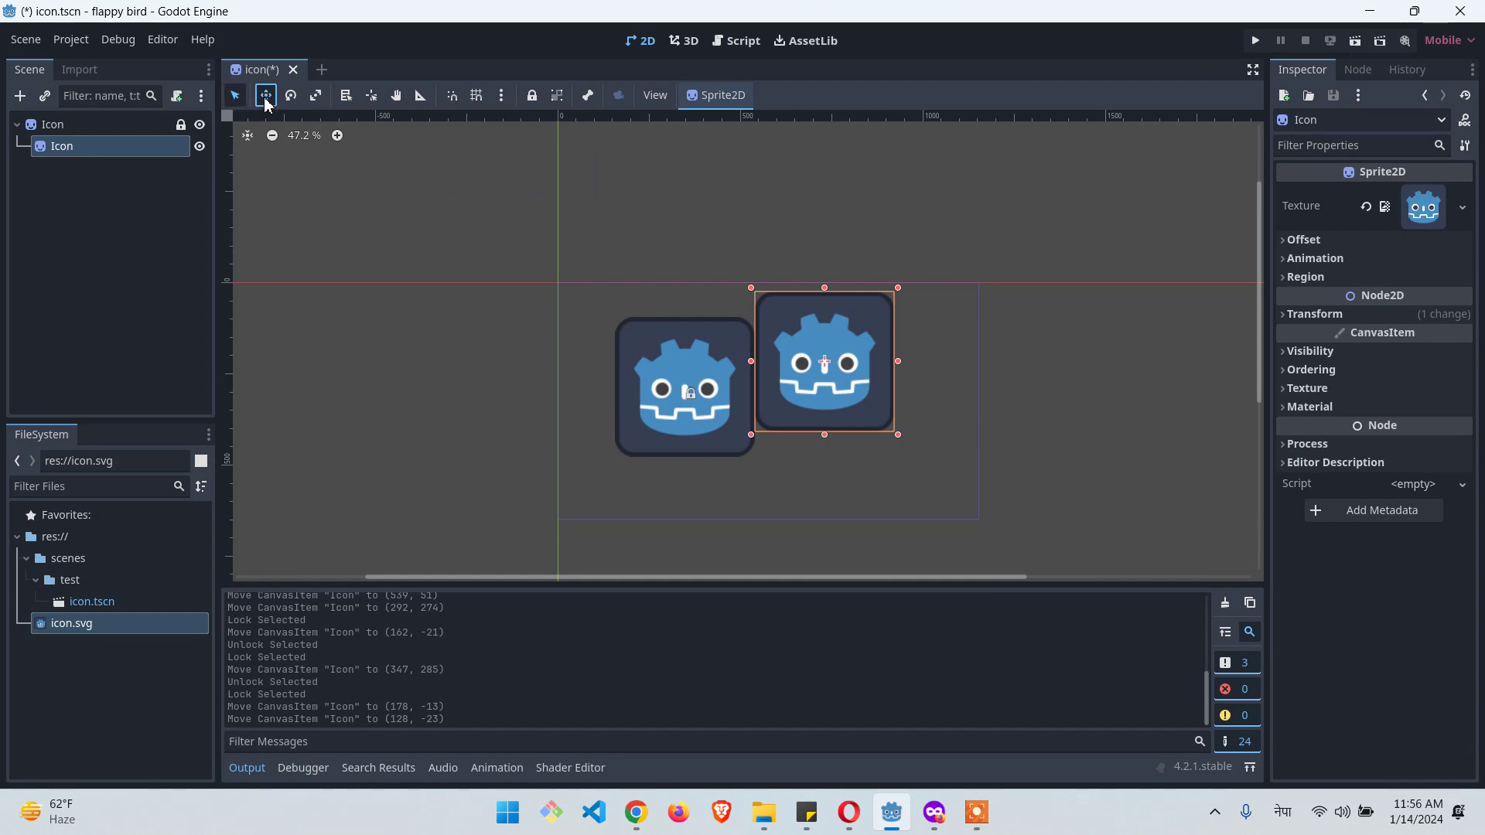
{"action": "left_click_drag", "start_coordinate": [886, 387], "coordinate": [598, 310]}
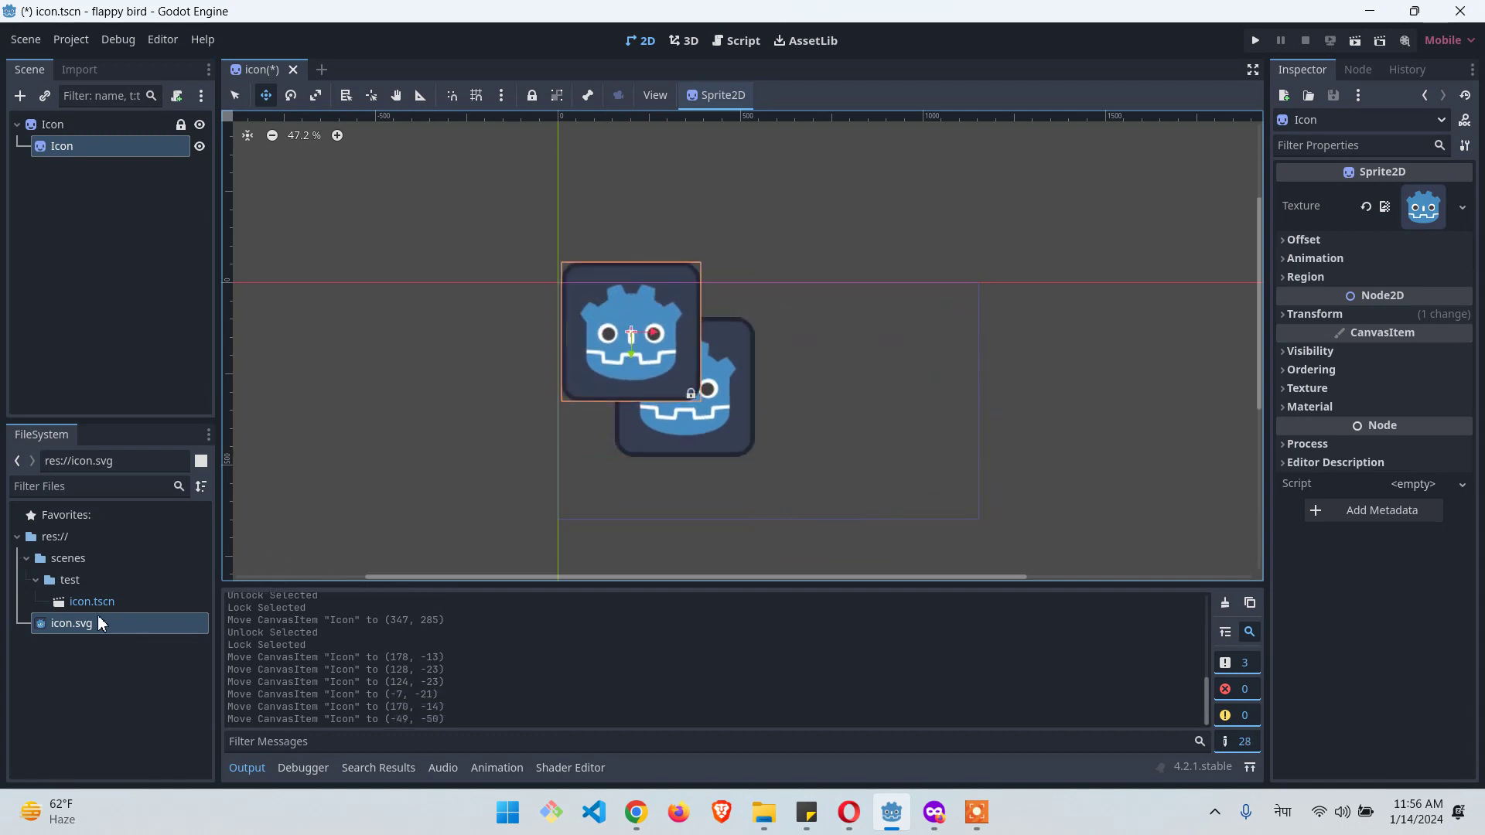
Step: Add icon.svg as a second child sprite of the parent Icon, and move the first child to about (-107, -53)
{"action": "left_click_drag", "start_coordinate": [81, 622], "coordinate": [921, 315]}
{"action": "mouse_move", "coordinate": [918, 375]}
{"action": "left_mouse_down"}
{"action": "mouse_move", "coordinate": [914, 387]}
{"action": "mouse_move", "coordinate": [932, 357]}
{"action": "left_mouse_up"}
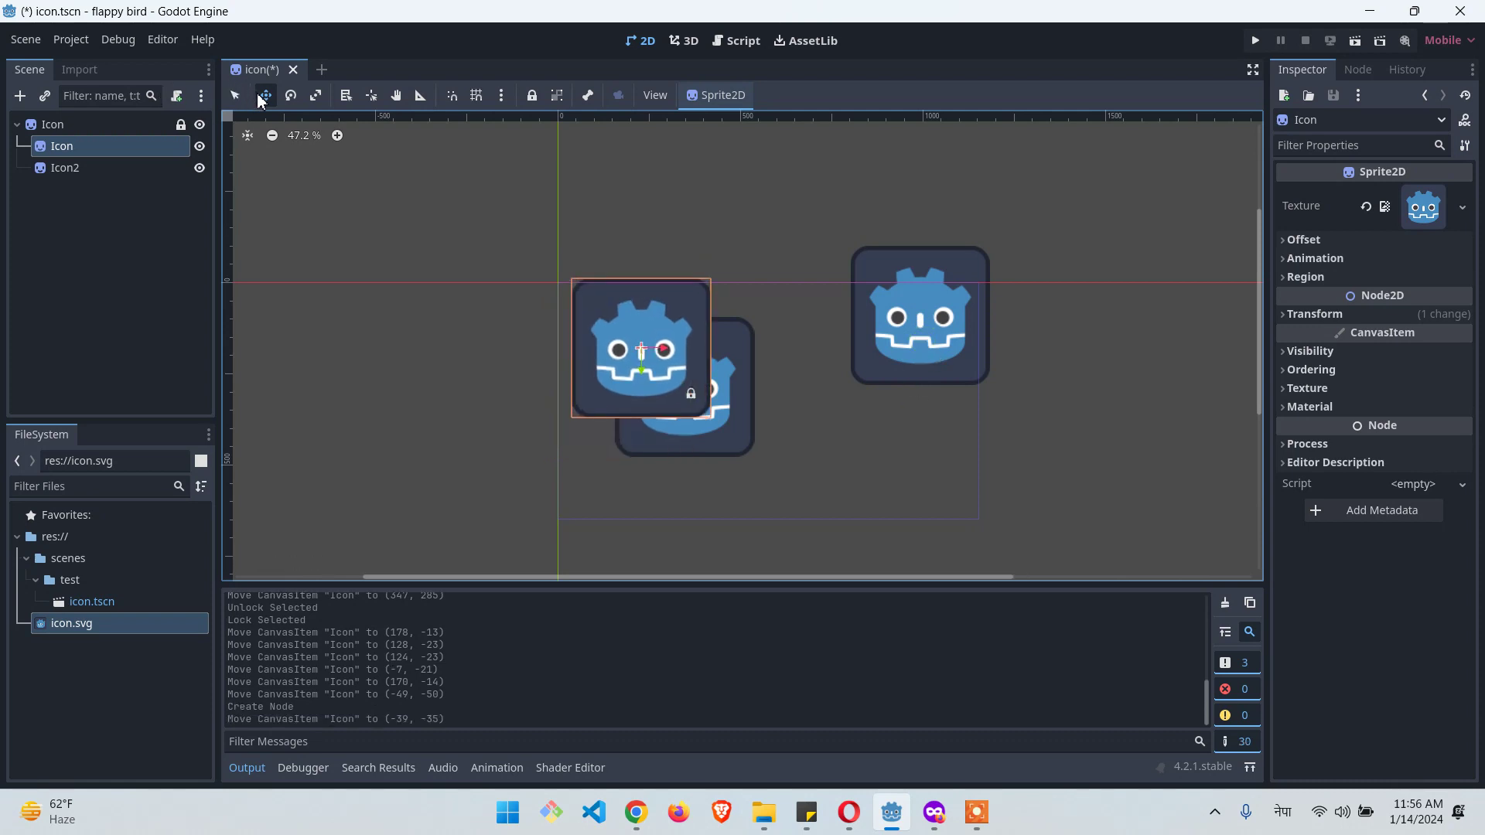
{"action": "left_click_drag", "start_coordinate": [756, 355], "coordinate": [682, 339]}
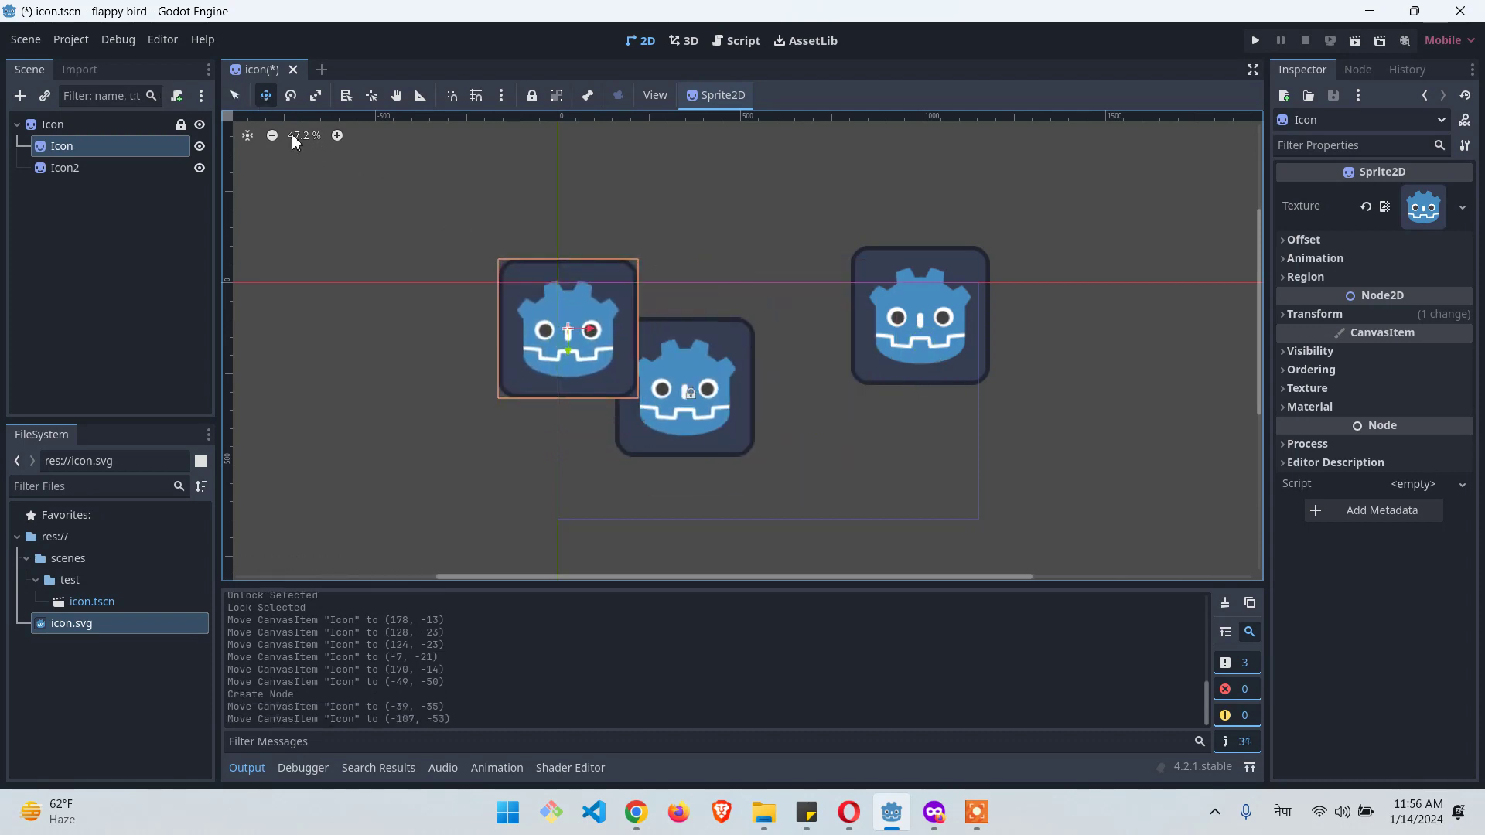
Step: Using the Select tool, reposition the child Icon to about (-57, -115) and Icon2 to about (185, -64)
{"action": "left_click", "coordinate": [235, 95]}
{"action": "left_click_drag", "start_coordinate": [931, 317], "coordinate": [889, 406]}
{"action": "left_click_drag", "start_coordinate": [594, 328], "coordinate": [765, 270]}
{"action": "left_click_drag", "start_coordinate": [896, 406], "coordinate": [988, 301]}
{"action": "left_click_drag", "start_coordinate": [743, 278], "coordinate": [626, 270]}
{"action": "left_click_drag", "start_coordinate": [1018, 292], "coordinate": [948, 304]}
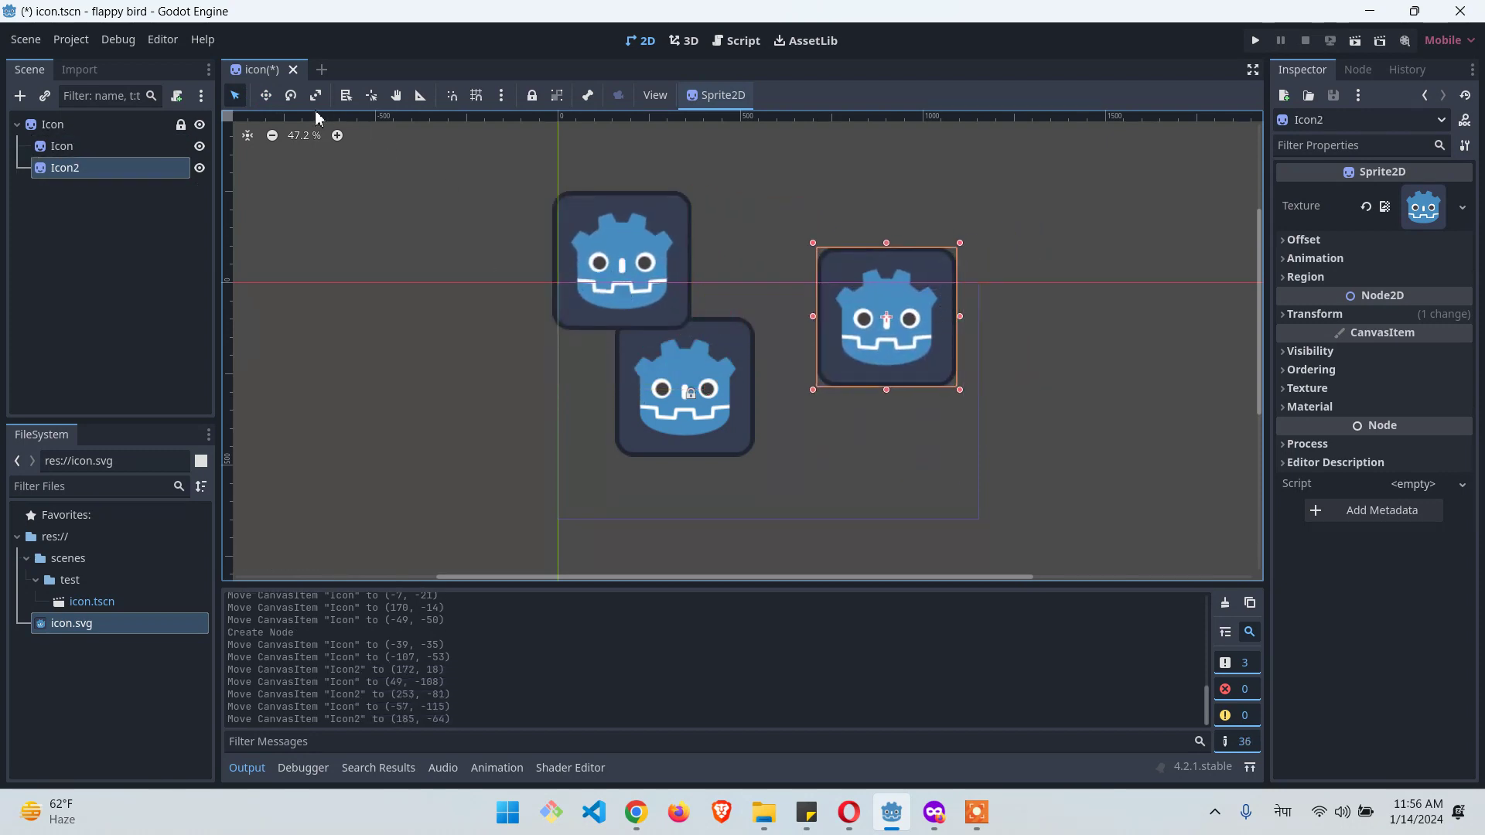
Step: Using the Move tool, reposition the Icon2 sprite to about (21, 16), overlapping the locked parent sprite
{"action": "left_click", "coordinate": [266, 95]}
{"action": "left_click_drag", "start_coordinate": [577, 187], "coordinate": [401, 276]}
{"action": "left_click_drag", "start_coordinate": [665, 292], "coordinate": [663, 290]}
{"action": "left_click_drag", "start_coordinate": [678, 287], "coordinate": [677, 287]}
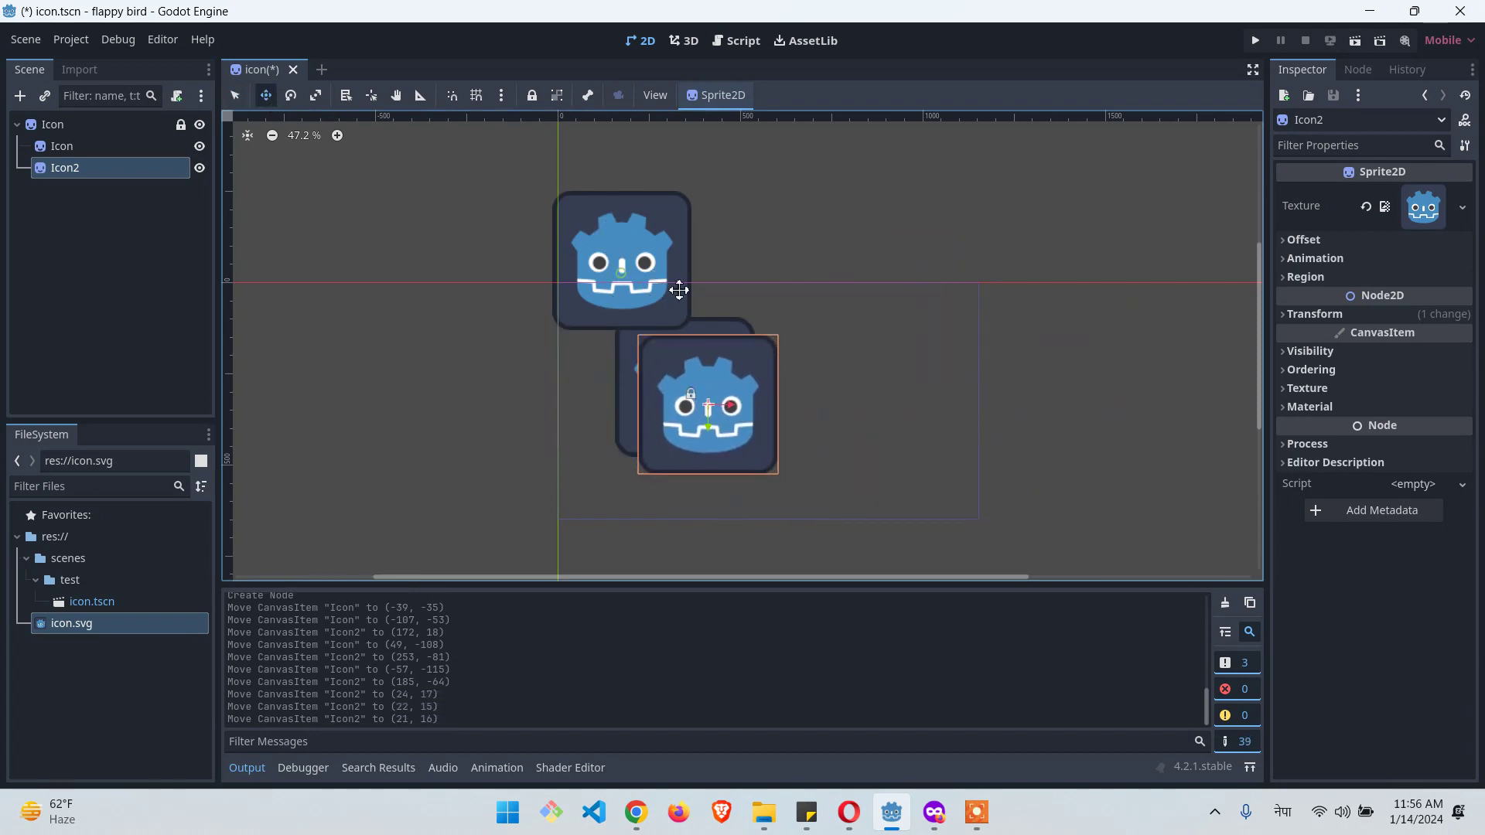
Step: Rotate the Icon2 sprite to about 23 degrees and stretch it to a scale of about (8.71, -1.12)
{"action": "left_click", "coordinate": [291, 95]}
{"action": "left_click_drag", "start_coordinate": [591, 336], "coordinate": [708, 476]}
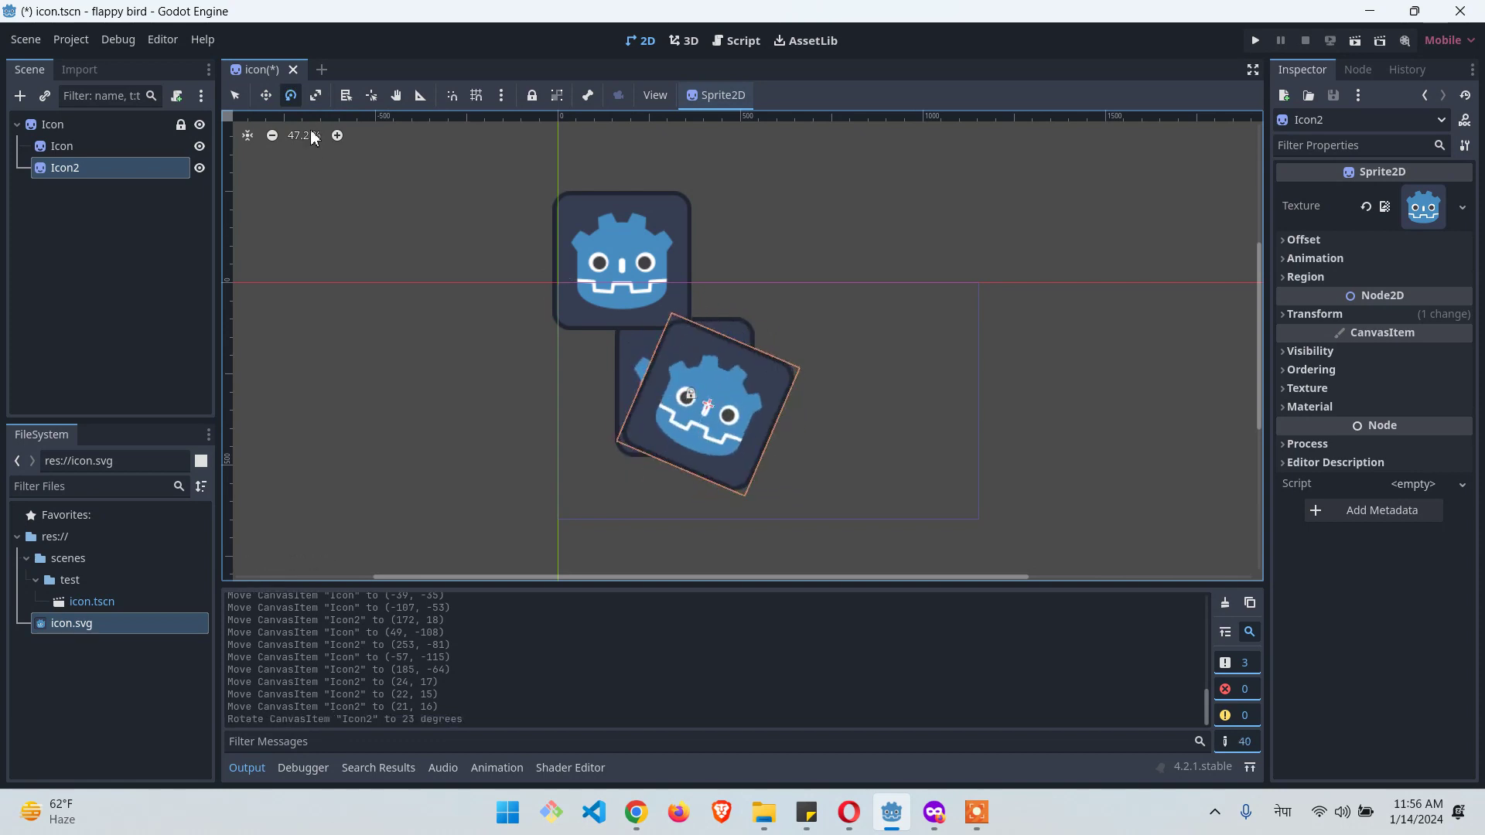
{"action": "left_click", "coordinate": [314, 101]}
{"action": "left_click_drag", "start_coordinate": [745, 348], "coordinate": [1217, 706]}
Step: Switch the keyboard input language to English and delete the Icon2 node from the scene
{"action": "key", "text": "super+space"}
{"action": "key", "text": "super+space"}
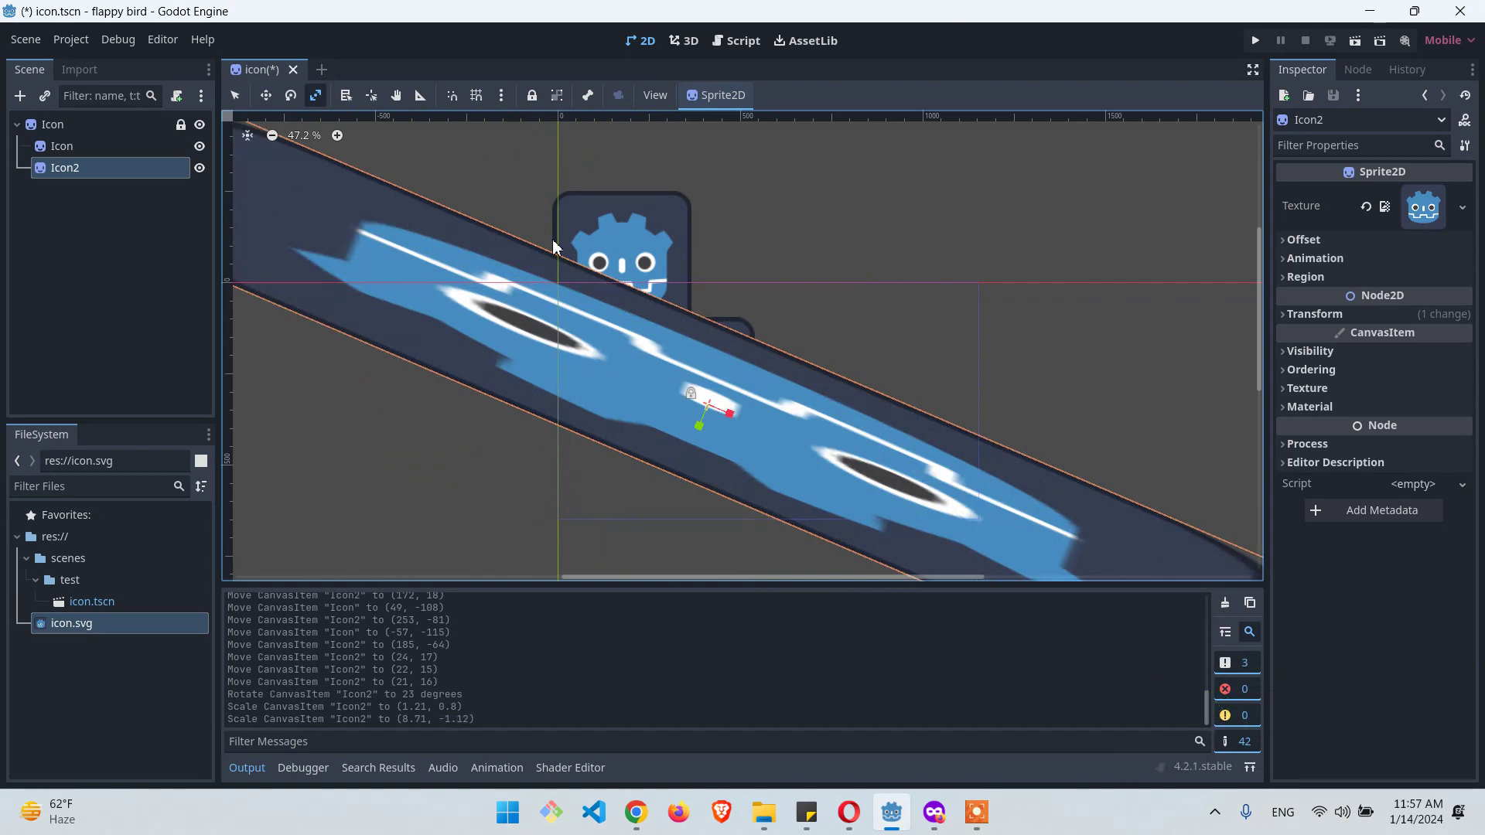
{"action": "key", "text": "Delete"}
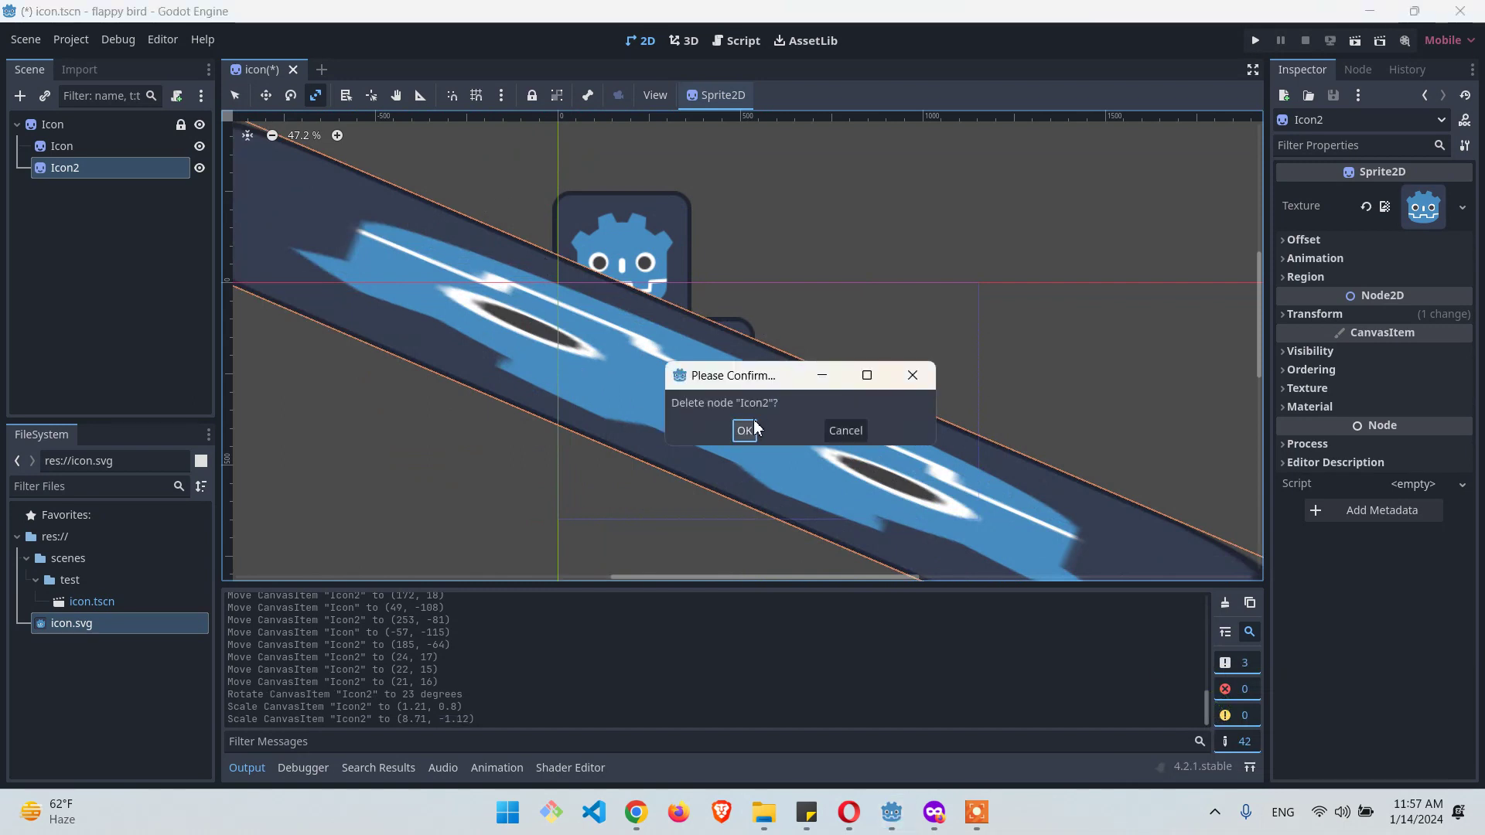
{"action": "left_click", "coordinate": [748, 425]}
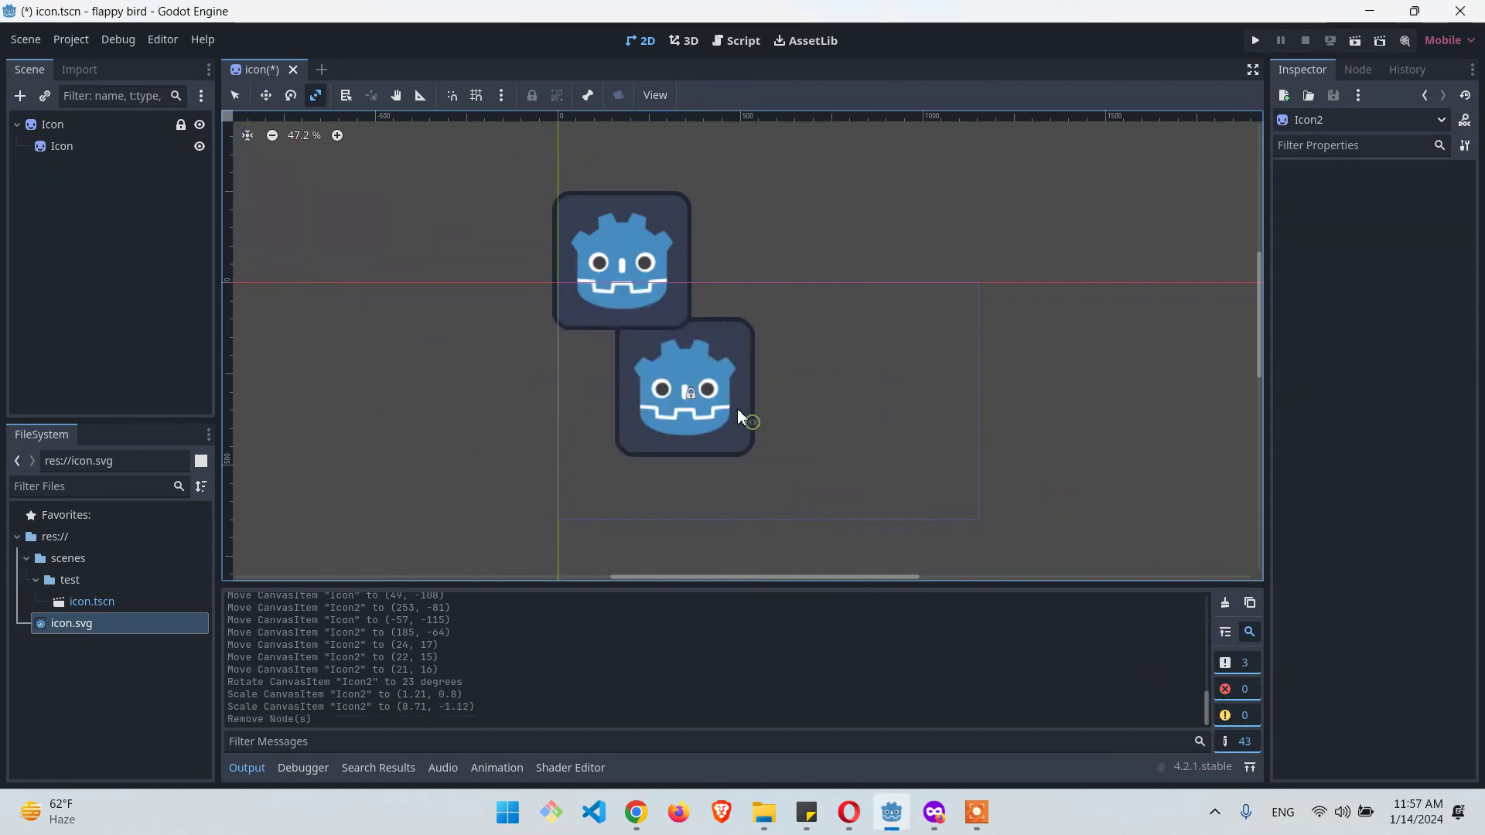
Step: Look at the selectable-nodes list tool, try panning the canvas with the Pan tool, and return to Select mode
{"action": "left_click", "coordinate": [347, 101]}
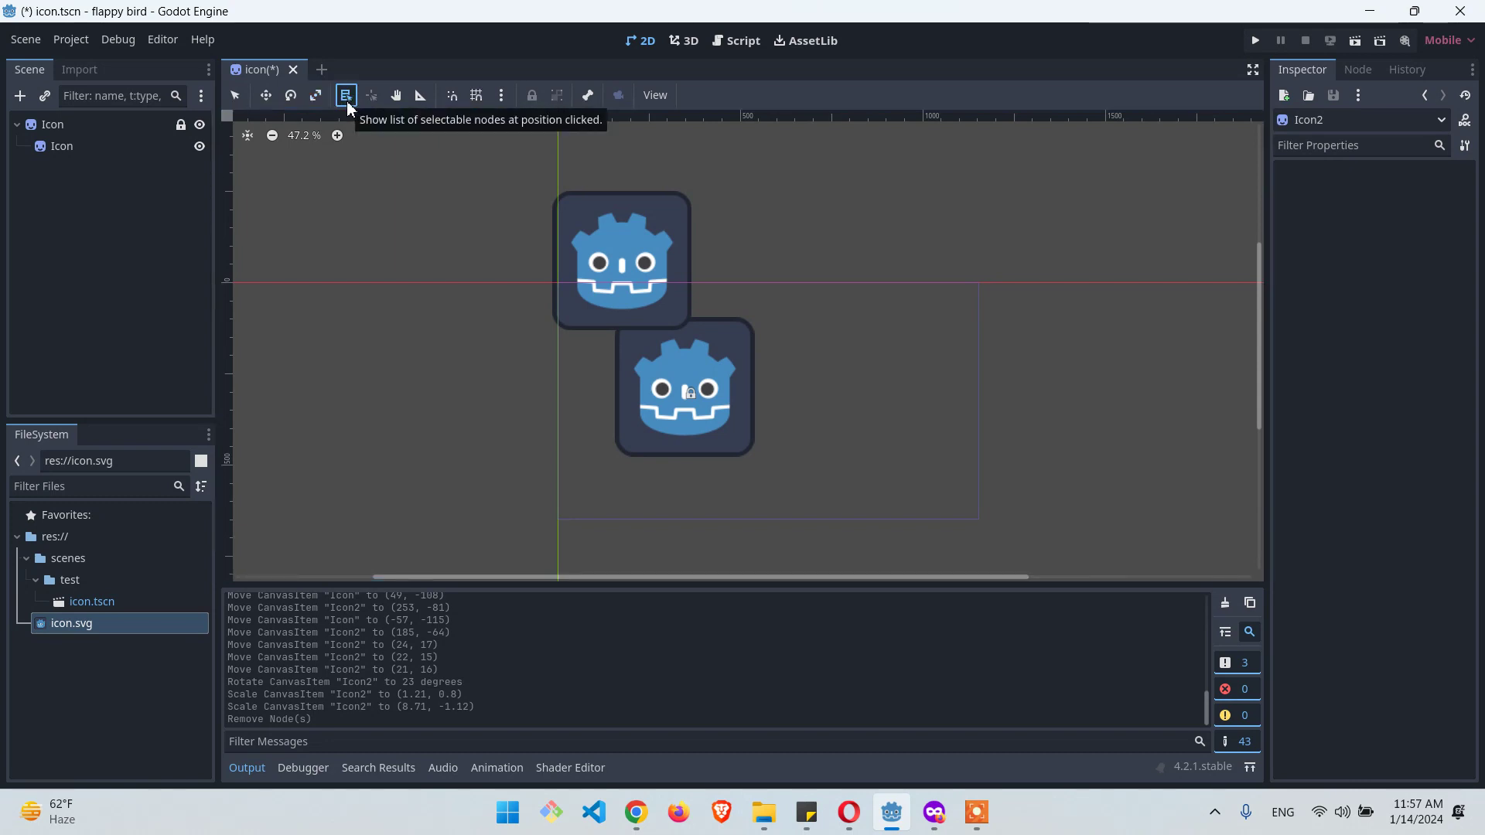
{"action": "left_click", "coordinate": [396, 99]}
{"action": "mouse_move", "coordinate": [834, 250]}
{"action": "left_mouse_down"}
{"action": "mouse_move", "coordinate": [713, 239]}
{"action": "mouse_move", "coordinate": [738, 282]}
{"action": "mouse_move", "coordinate": [812, 248]}
{"action": "left_mouse_up"}
{"action": "left_click", "coordinate": [235, 95]}
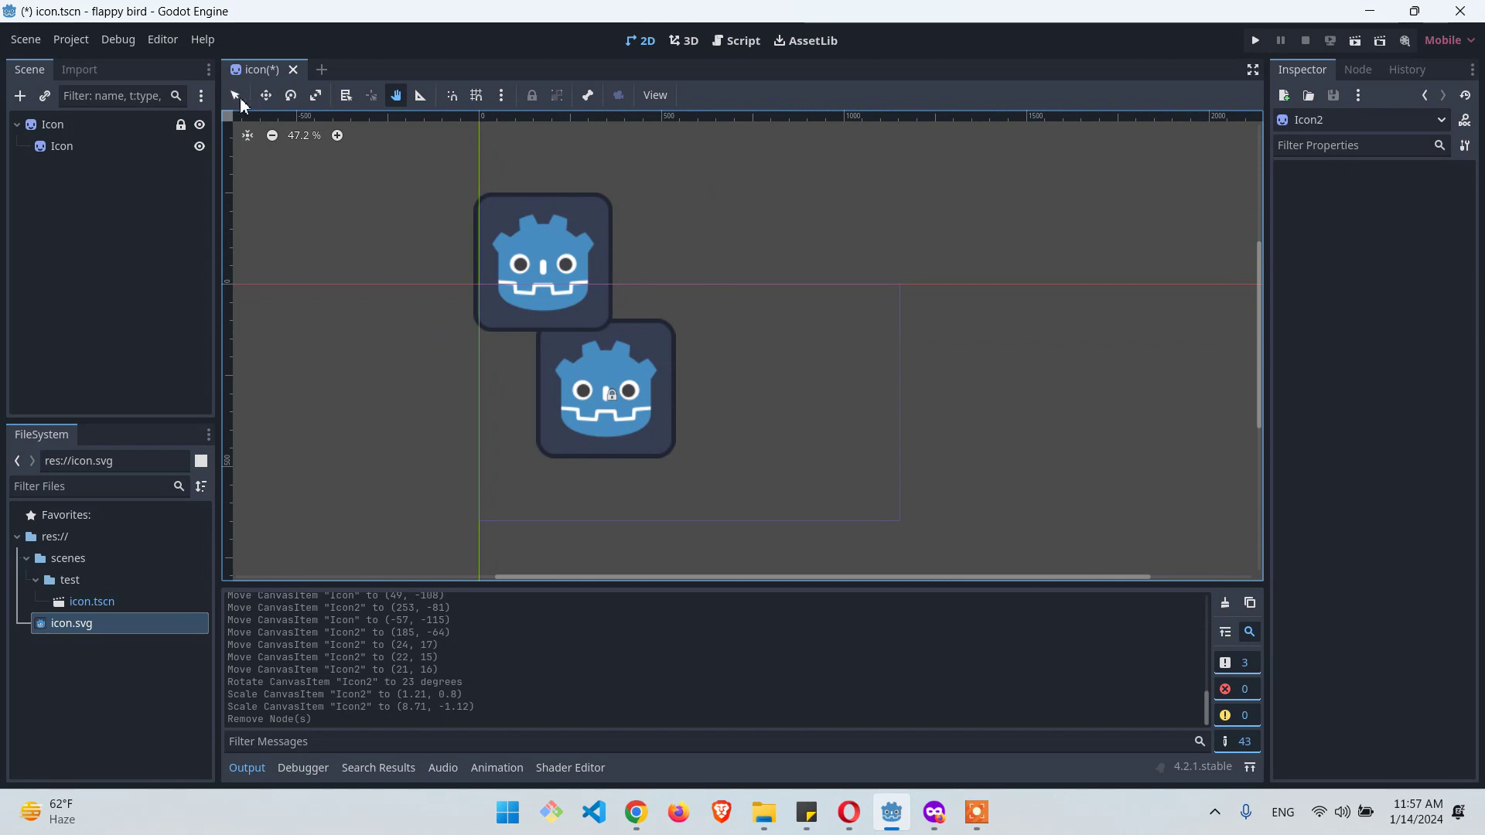
Step: Show the grid in the 2D viewport and set it back to hidden
{"action": "left_click", "coordinate": [656, 95]}
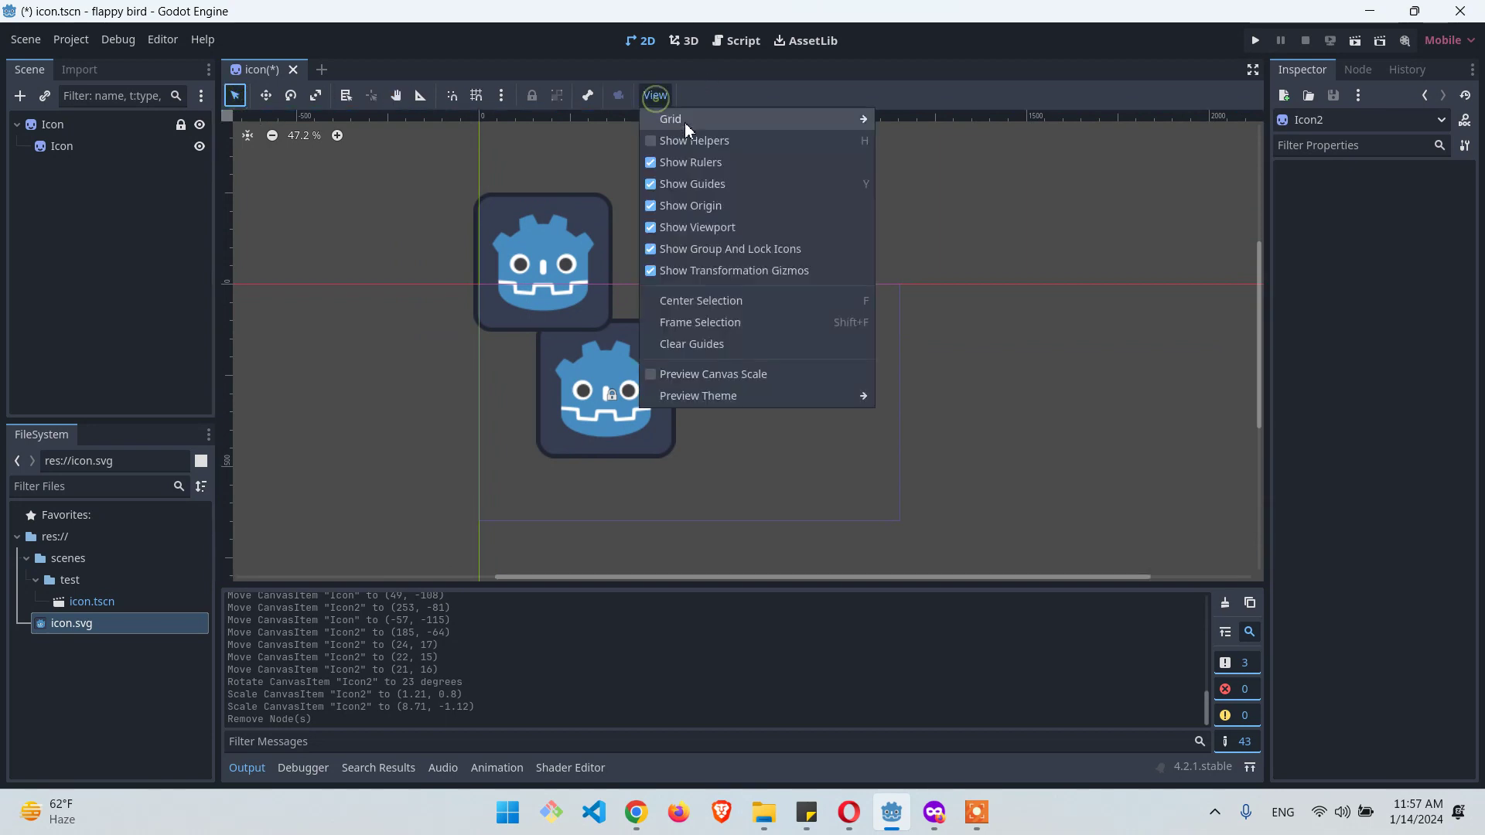
{"action": "mouse_move", "coordinate": [799, 123]}
{"action": "left_click", "coordinate": [901, 119]}
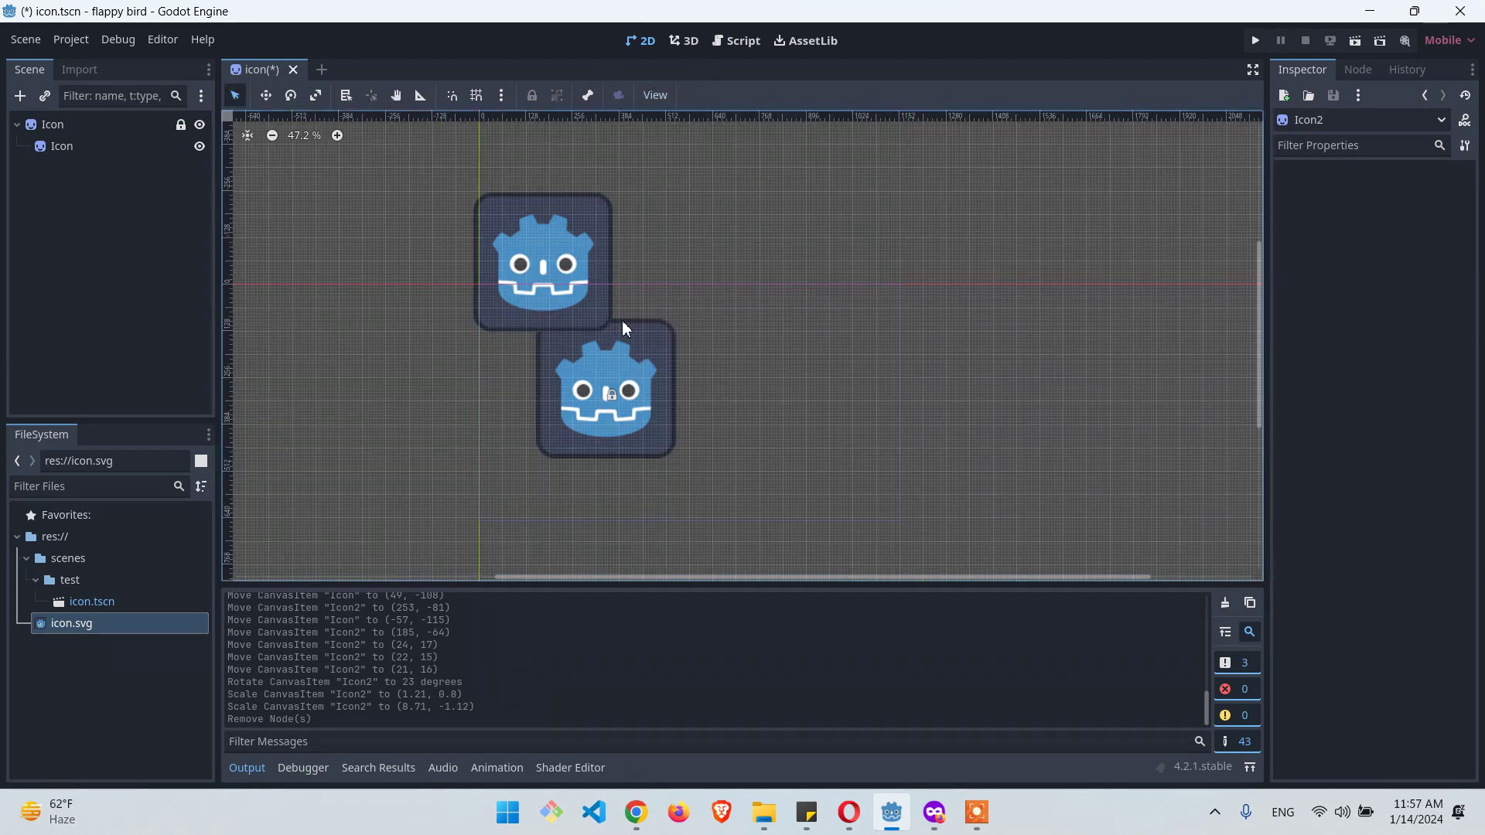
{"action": "left_click", "coordinate": [648, 96]}
{"action": "mouse_move", "coordinate": [752, 119]}
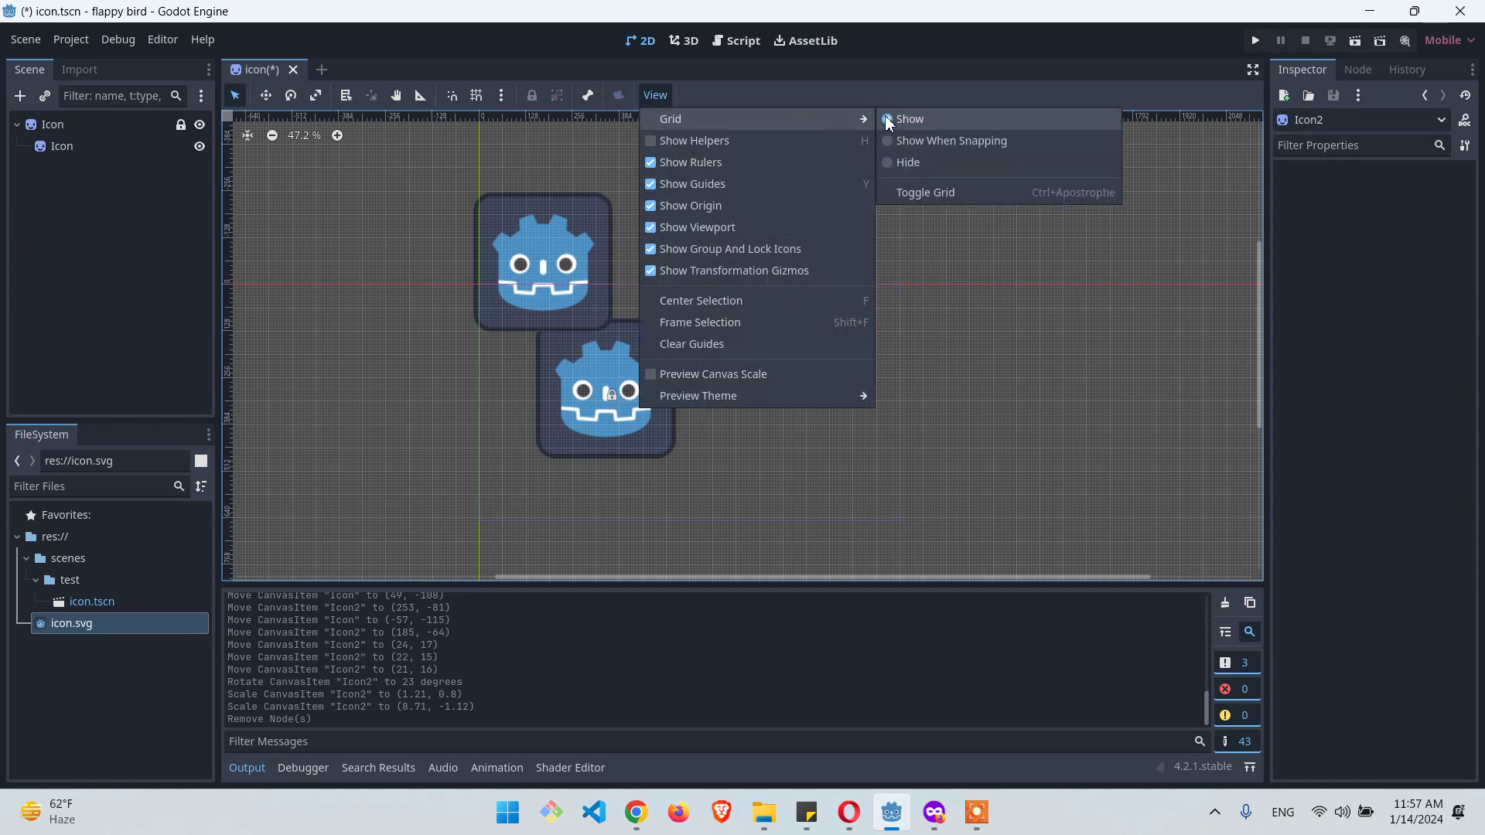
{"action": "left_click", "coordinate": [900, 162]}
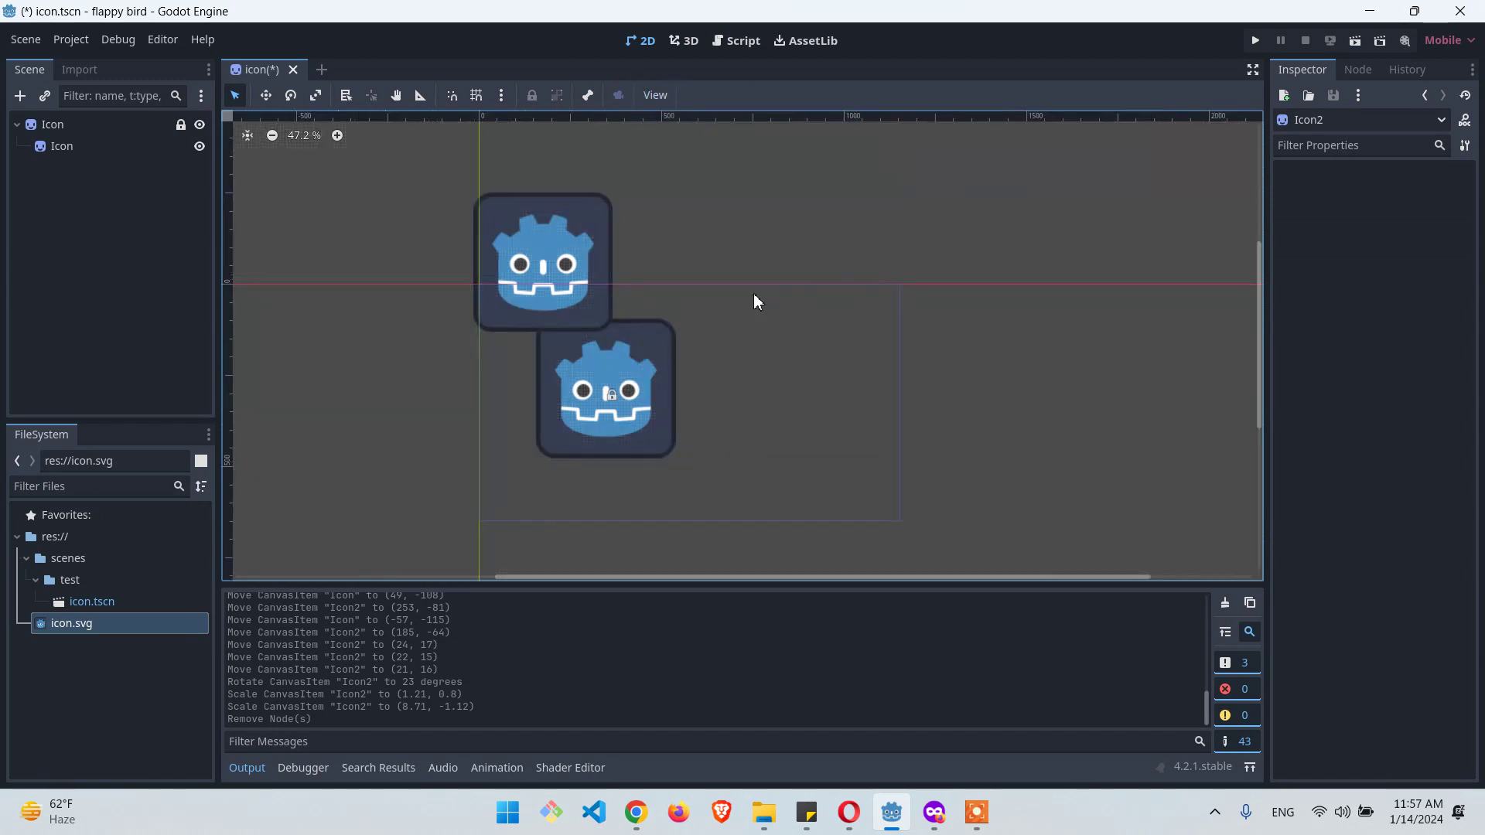